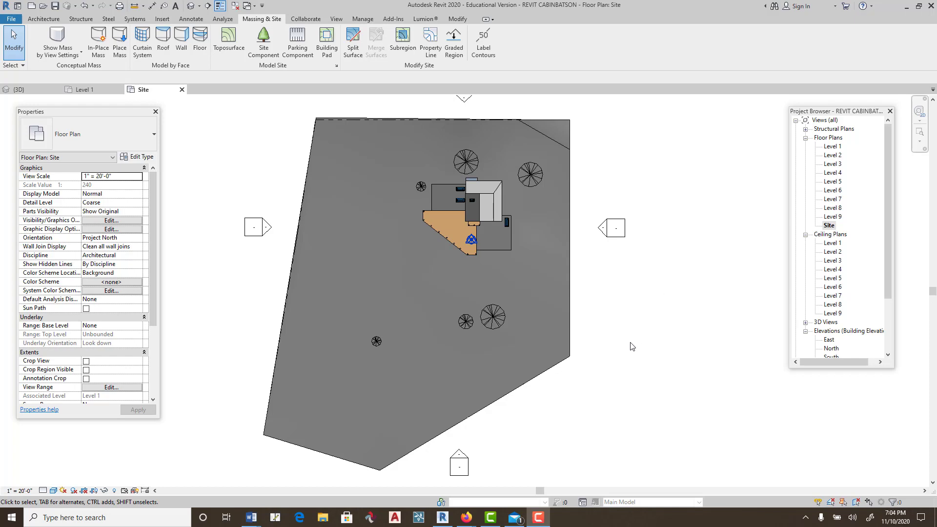
Open the default 3D view and examine the house, trees and site from all sides
{"action": "left_click", "coordinate": [190, 7]}
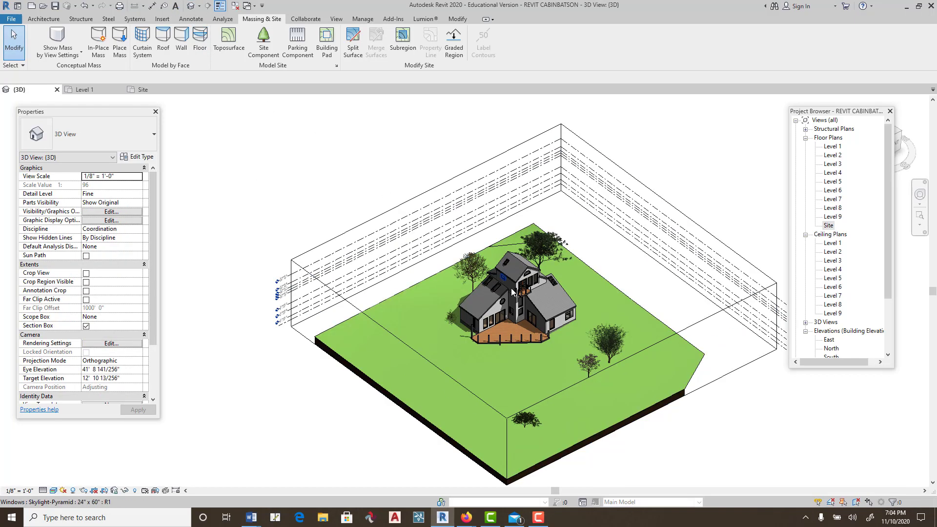
{"action": "scroll", "coordinate": [584, 343], "scroll_direction": "down", "scroll_amount": 2}
{"action": "middle_click_drag", "start_coordinate": [592, 335], "coordinate": [428, 354], "text": "shift"}
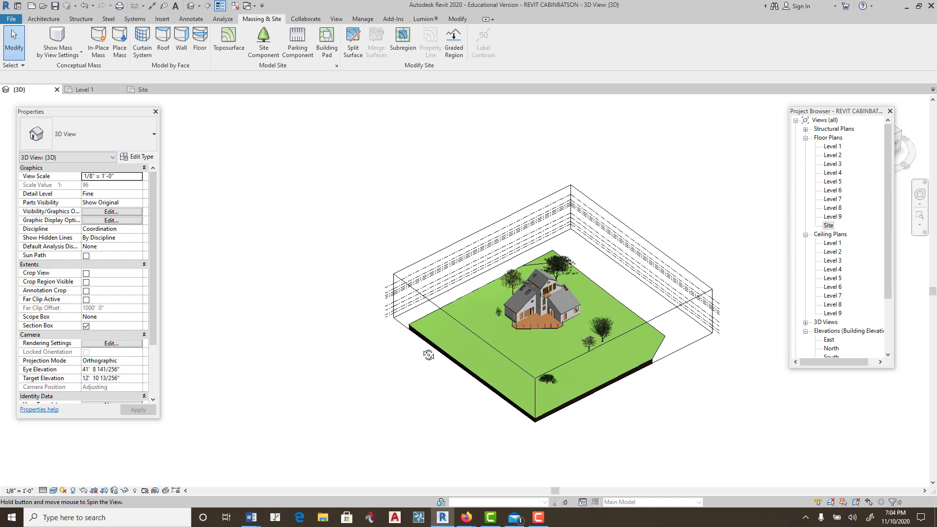
{"action": "middle_click_drag", "start_coordinate": [561, 353], "coordinate": [580, 324], "text": "shift"}
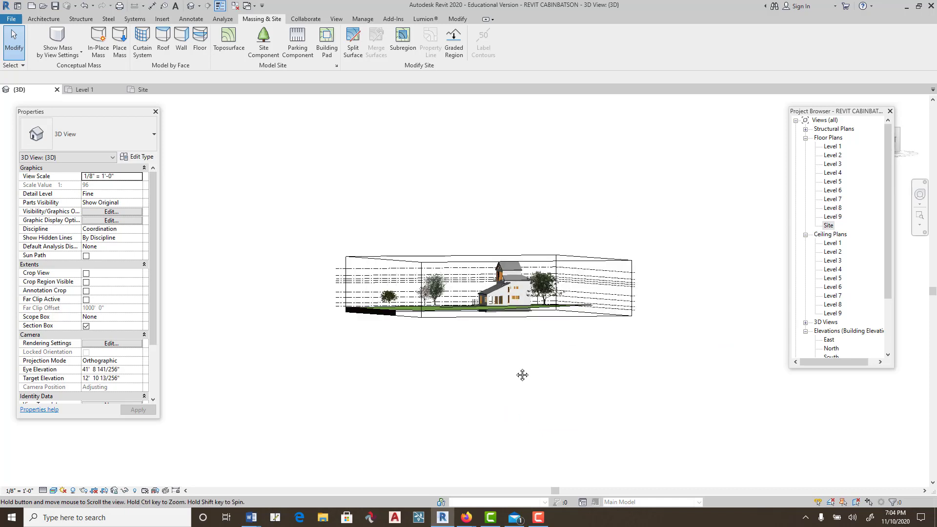
{"action": "middle_click_drag", "start_coordinate": [522, 375], "coordinate": [474, 288], "text": "shift"}
{"action": "middle_click_drag", "start_coordinate": [498, 394], "coordinate": [519, 395], "text": "shift"}
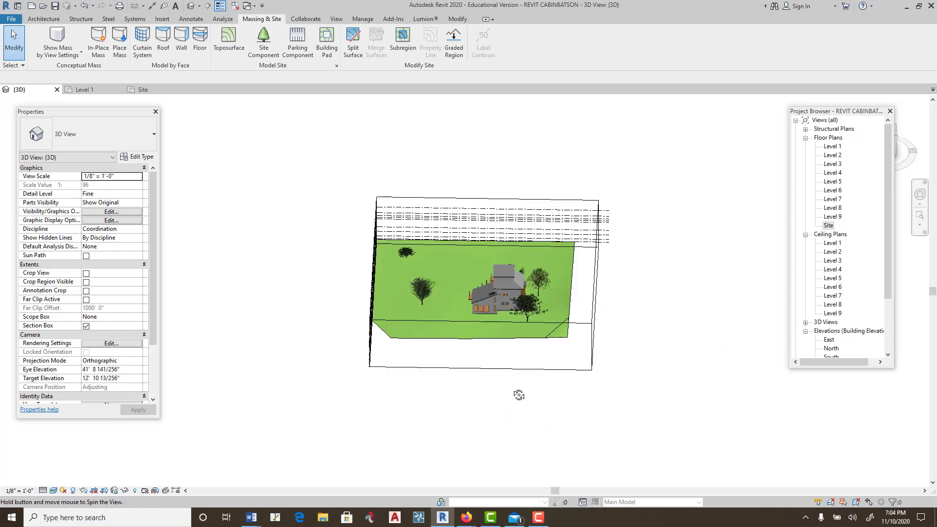
{"action": "mouse_move", "coordinate": [514, 325]}
{"action": "middle_mouse_down", "text": "shift"}
{"action": "mouse_move", "coordinate": [516, 315]}
{"action": "mouse_move", "coordinate": [509, 330]}
{"action": "middle_mouse_up", "text": "shift"}
{"action": "scroll", "coordinate": [496, 323], "scroll_direction": "up", "scroll_amount": 10}
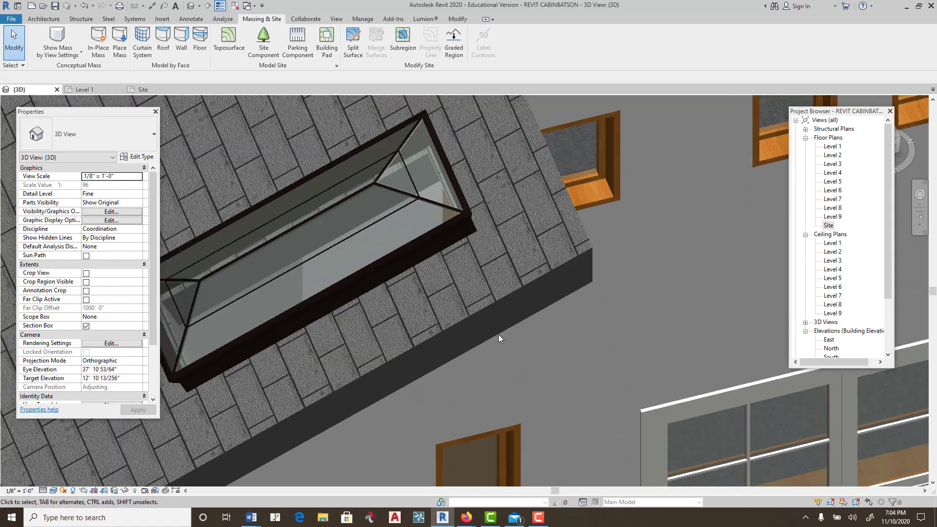
{"action": "scroll", "coordinate": [499, 335], "scroll_direction": "down", "scroll_amount": 12}
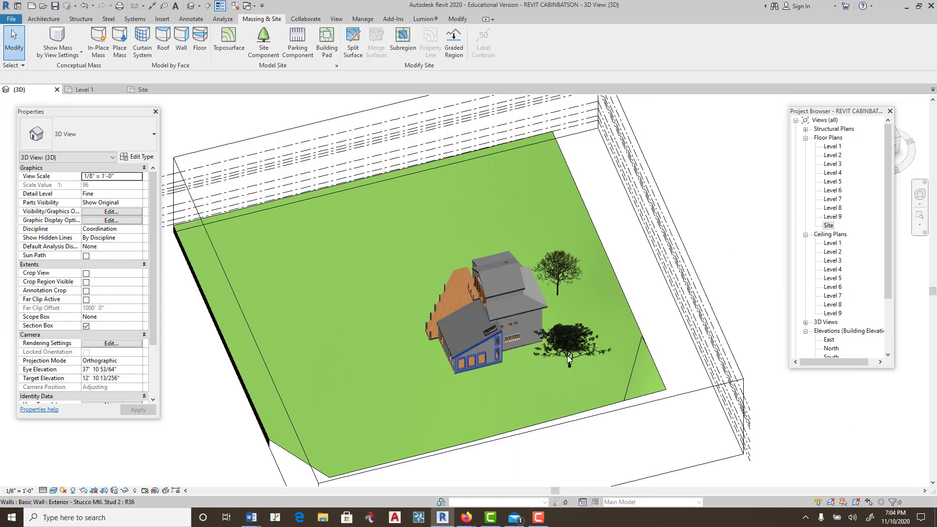
{"action": "scroll", "coordinate": [567, 352], "scroll_direction": "down", "scroll_amount": 5}
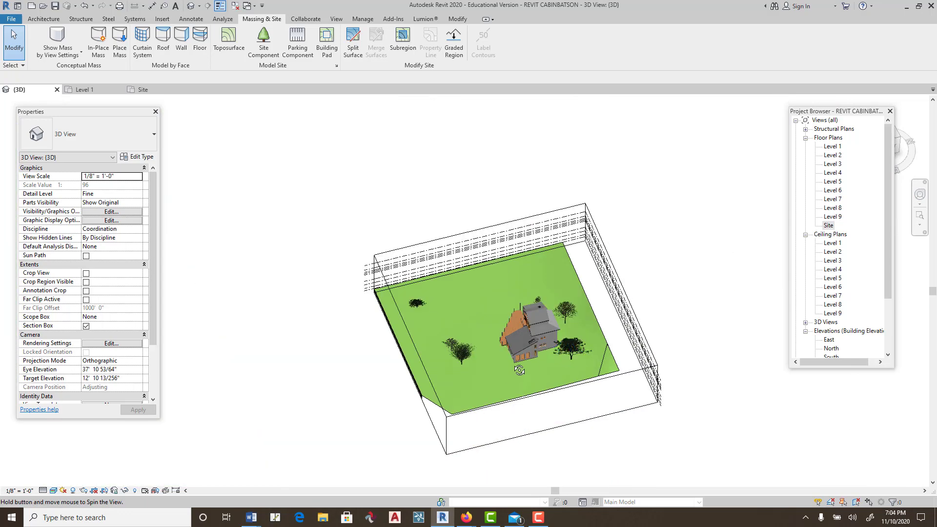
{"action": "middle_click_drag", "start_coordinate": [491, 380], "coordinate": [448, 360], "text": "shift"}
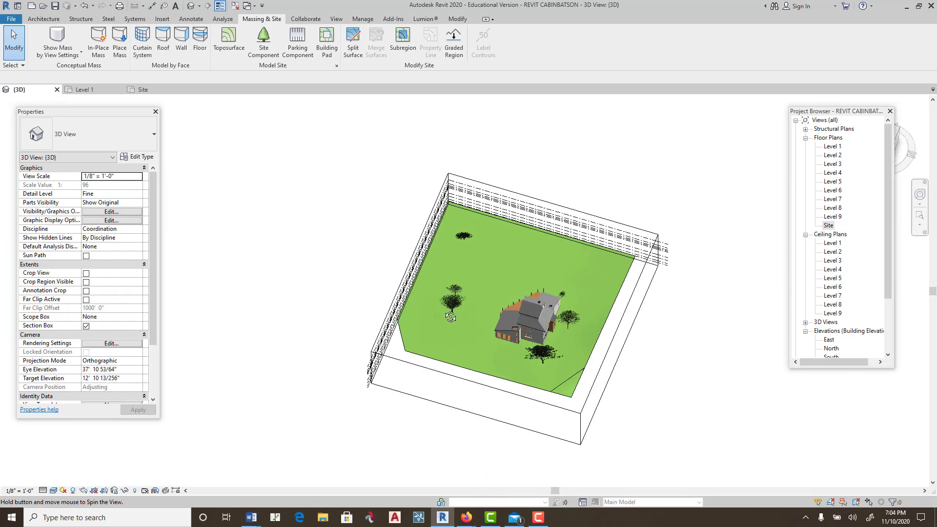
{"action": "middle_click_drag", "start_coordinate": [451, 317], "coordinate": [574, 366], "text": "shift"}
{"action": "middle_click_drag", "start_coordinate": [627, 265], "coordinate": [619, 293], "text": "shift"}
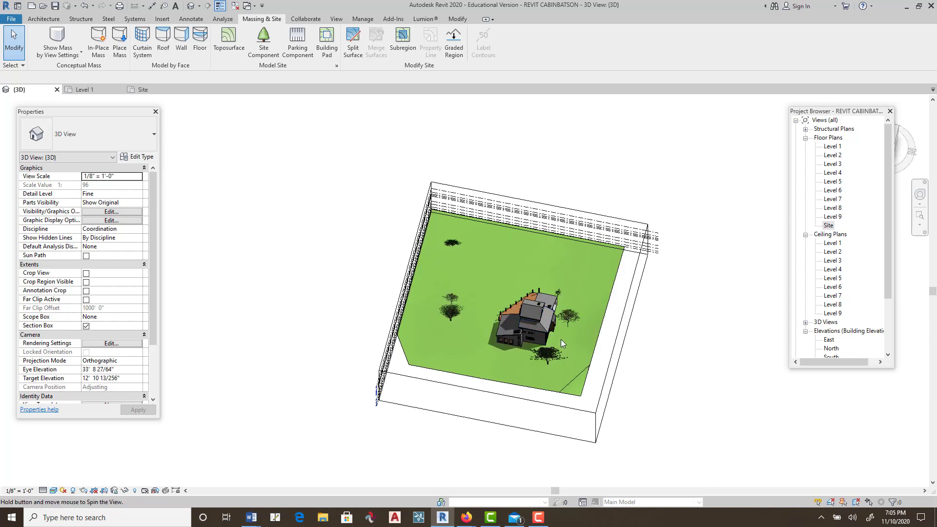
{"action": "middle_click_drag", "start_coordinate": [536, 362], "coordinate": [560, 335], "text": "shift"}
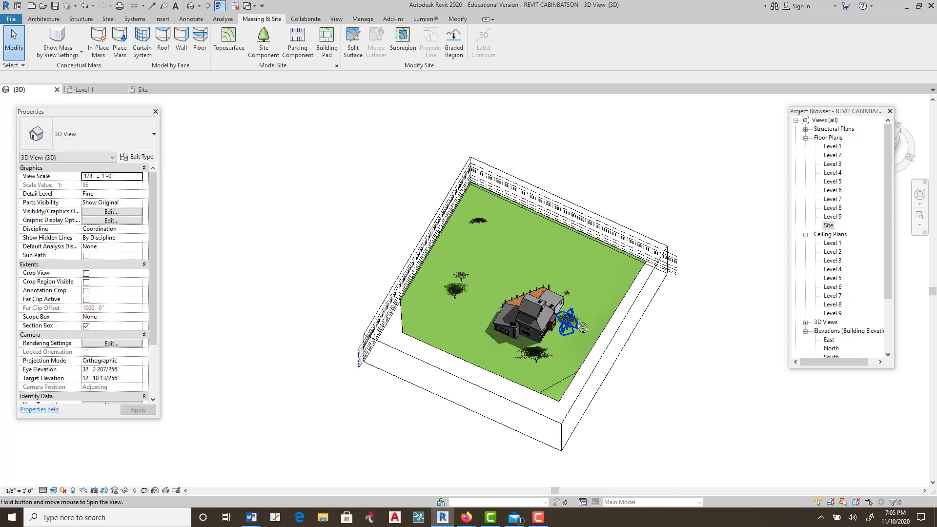
{"action": "middle_click_drag", "start_coordinate": [529, 370], "coordinate": [460, 317], "text": "shift"}
{"action": "middle_click_drag", "start_coordinate": [533, 339], "coordinate": [560, 281], "text": "shift"}
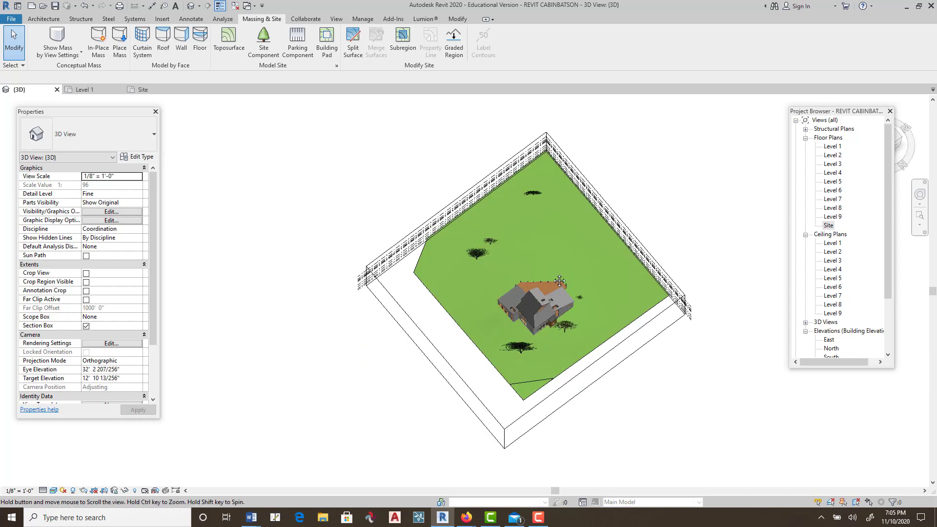
{"action": "middle_click_drag", "start_coordinate": [492, 269], "coordinate": [213, 413], "text": "shift"}
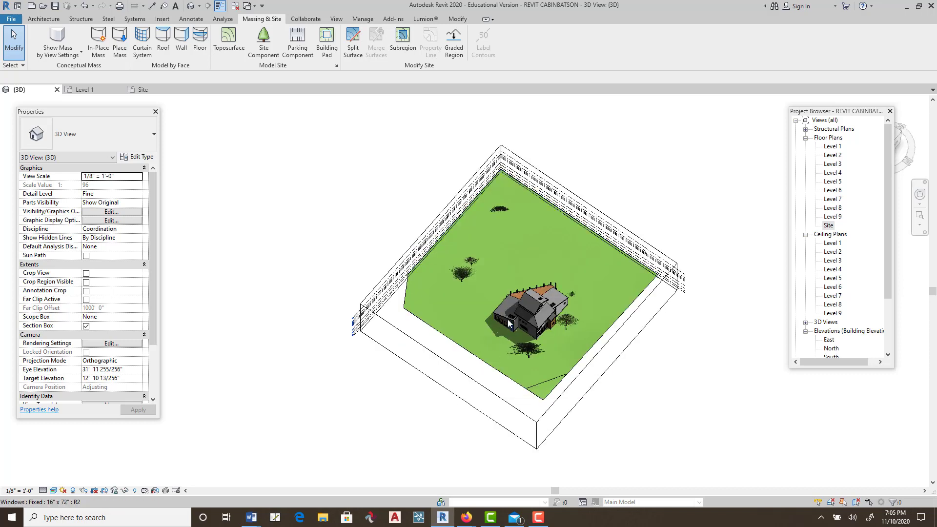
Set the 3D view's visual style to Shaded
{"action": "left_click", "coordinate": [54, 490]}
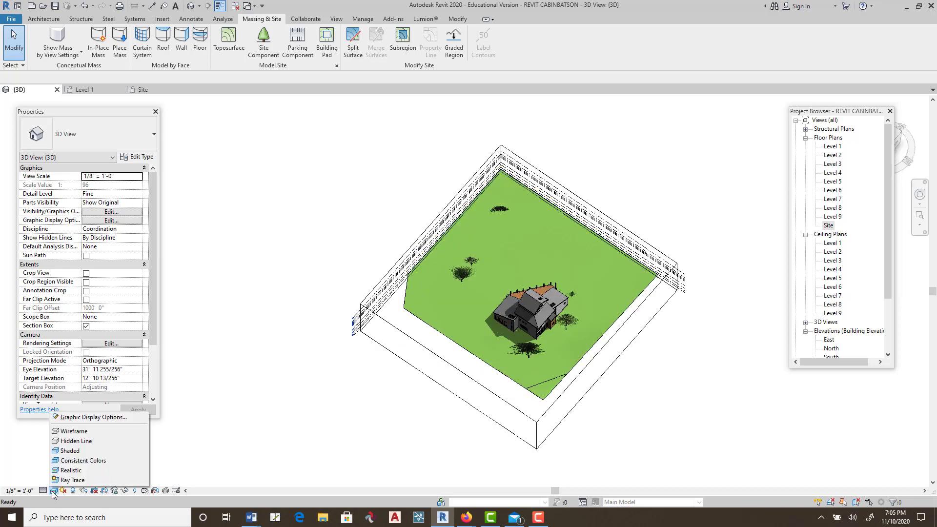
{"action": "left_click", "coordinate": [71, 452]}
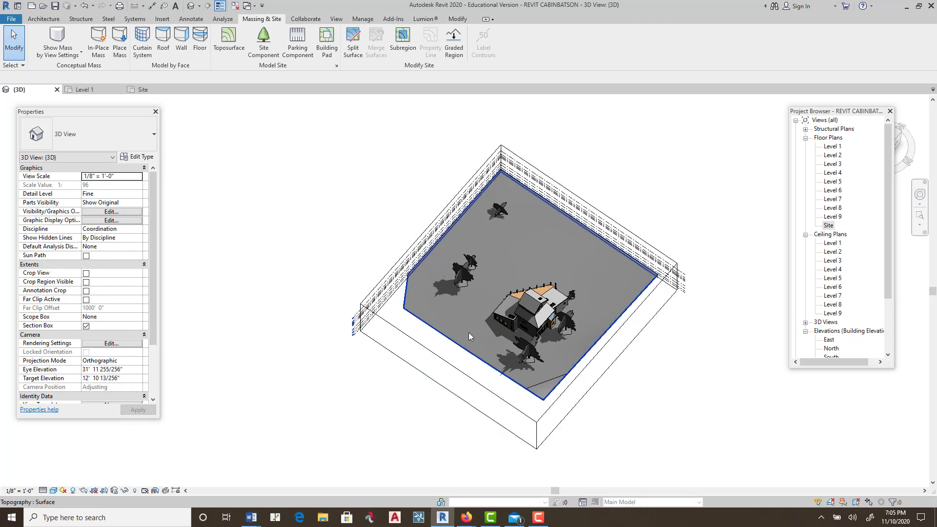
{"action": "middle_click_drag", "start_coordinate": [471, 334], "coordinate": [642, 257], "text": "shift"}
{"action": "middle_click_drag", "start_coordinate": [488, 370], "coordinate": [492, 330], "text": "shift"}
{"action": "scroll", "coordinate": [480, 335], "scroll_direction": "up", "scroll_amount": 9}
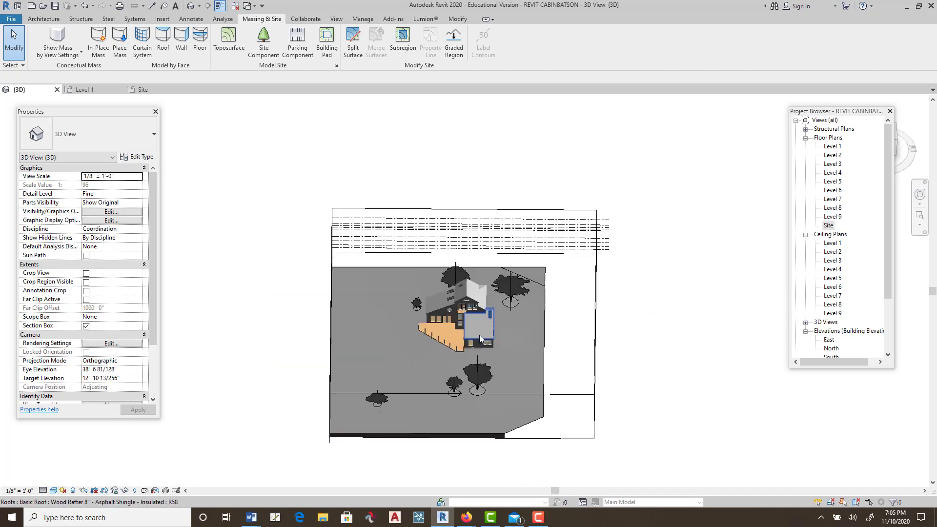
{"action": "scroll", "coordinate": [484, 358], "scroll_direction": "down", "scroll_amount": 3}
{"action": "middle_click_drag", "start_coordinate": [492, 368], "coordinate": [562, 349]}
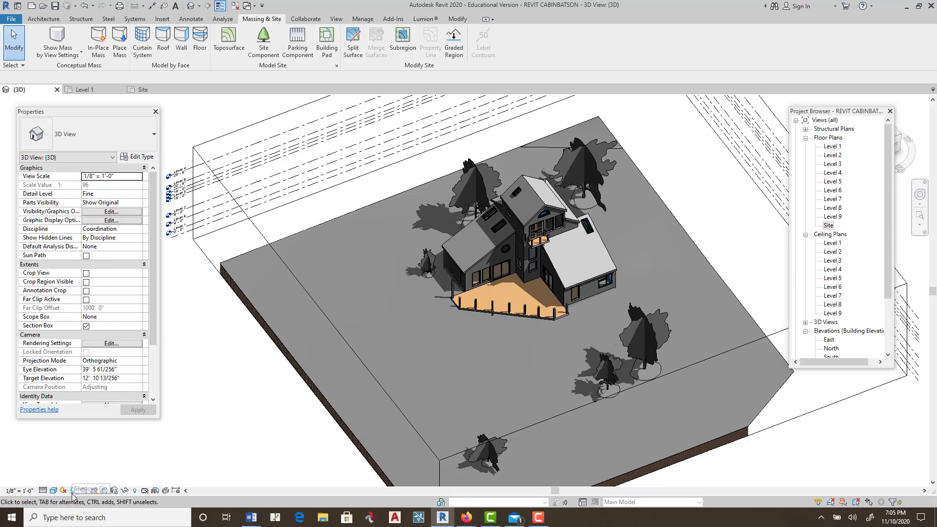
Switch the 3D view's shadows off and back on to compare the display
{"action": "middle_click_drag", "start_coordinate": [585, 310], "coordinate": [494, 347], "text": "shift"}
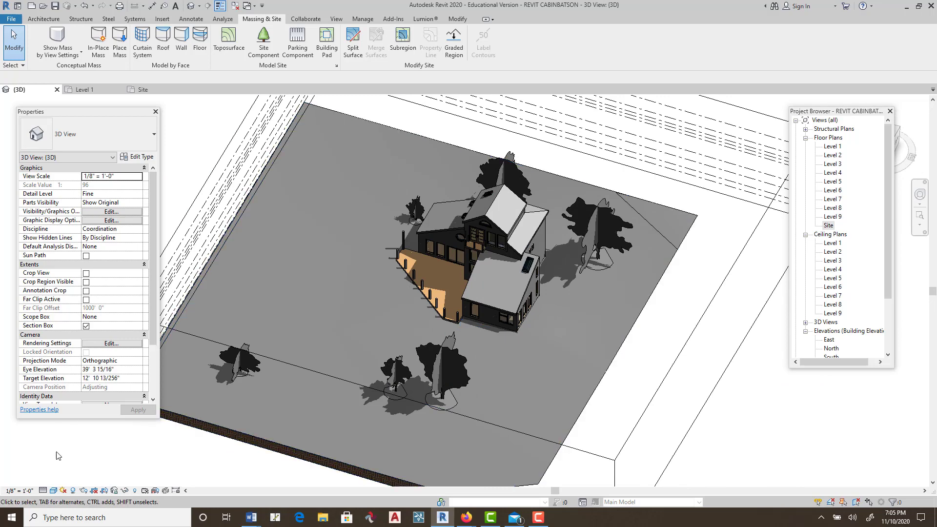
{"action": "left_click", "coordinate": [74, 490]}
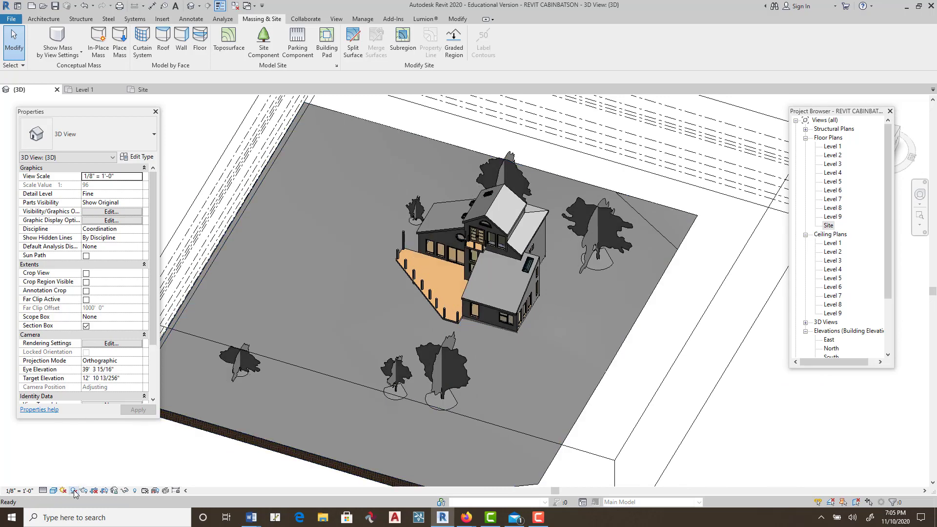
{"action": "left_click", "coordinate": [74, 491]}
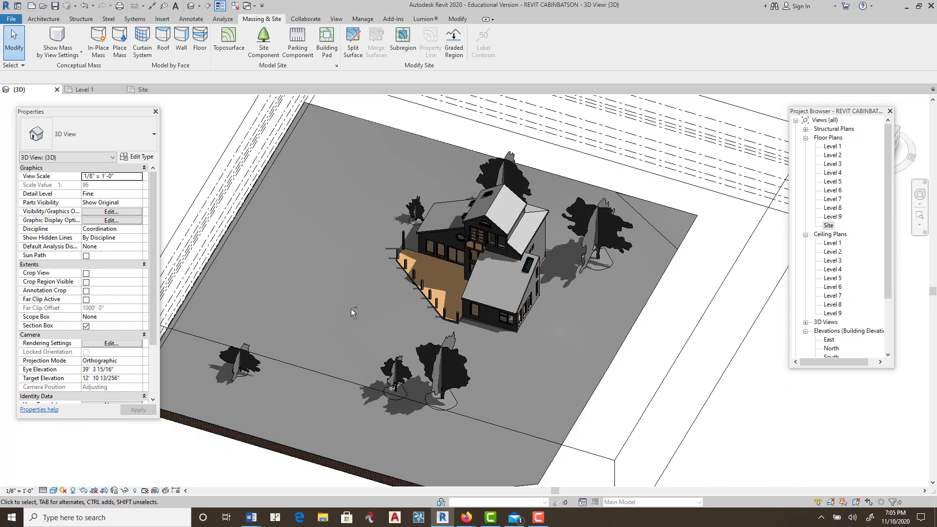
{"action": "middle_click_drag", "start_coordinate": [350, 309], "coordinate": [498, 338], "text": "shift"}
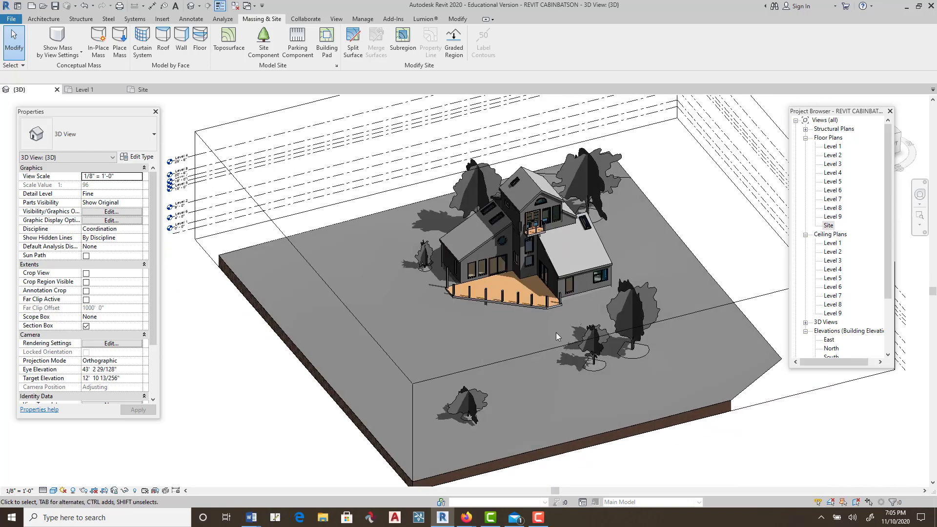
Examine the posts along the front edge of the wood deck and where they meet the ground
{"action": "scroll", "coordinate": [555, 332], "scroll_direction": "up", "scroll_amount": 6}
{"action": "scroll", "coordinate": [546, 287], "scroll_direction": "down", "scroll_amount": 2}
{"action": "middle_click_drag", "start_coordinate": [552, 339], "coordinate": [581, 303]}
{"action": "middle_click_drag", "start_coordinate": [514, 255], "coordinate": [509, 305]}
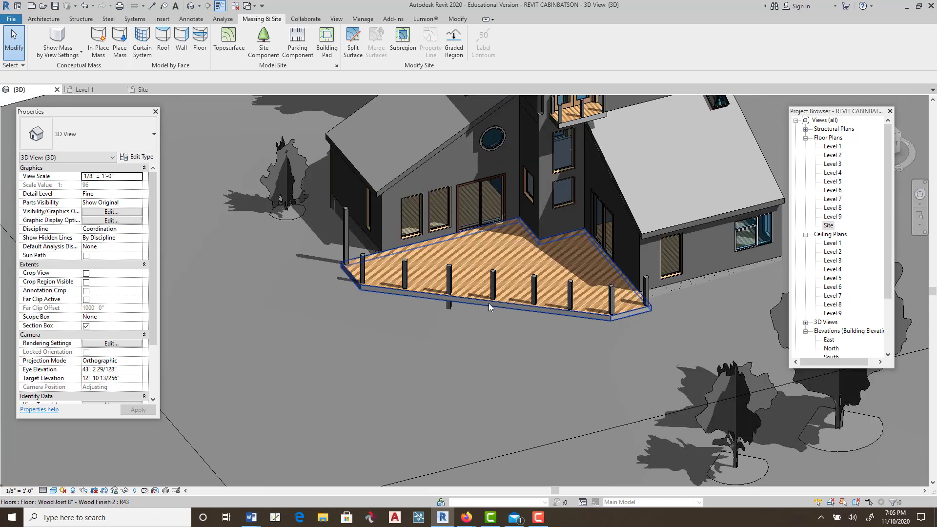
{"action": "scroll", "coordinate": [485, 291], "scroll_direction": "down", "scroll_amount": 2}
{"action": "scroll", "coordinate": [452, 288], "scroll_direction": "up", "scroll_amount": 5}
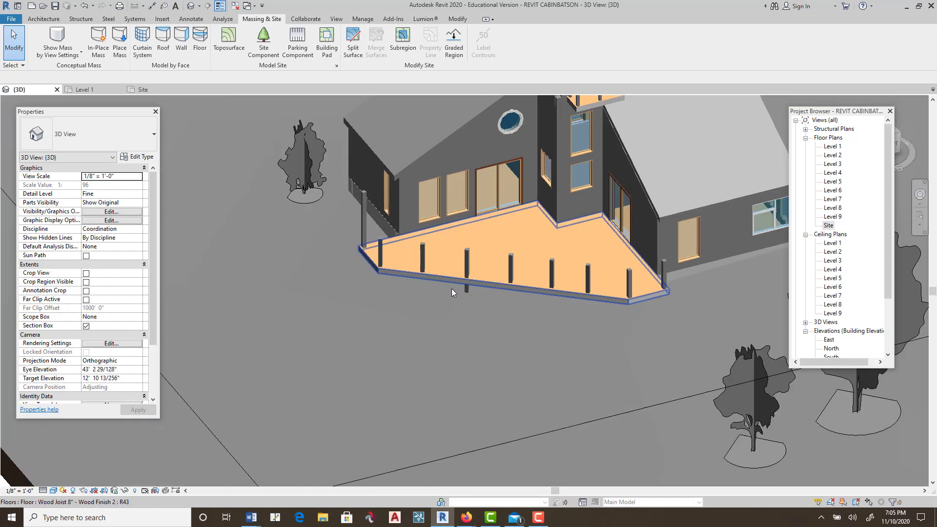
{"action": "middle_click_drag", "start_coordinate": [471, 302], "coordinate": [537, 232], "text": "shift"}
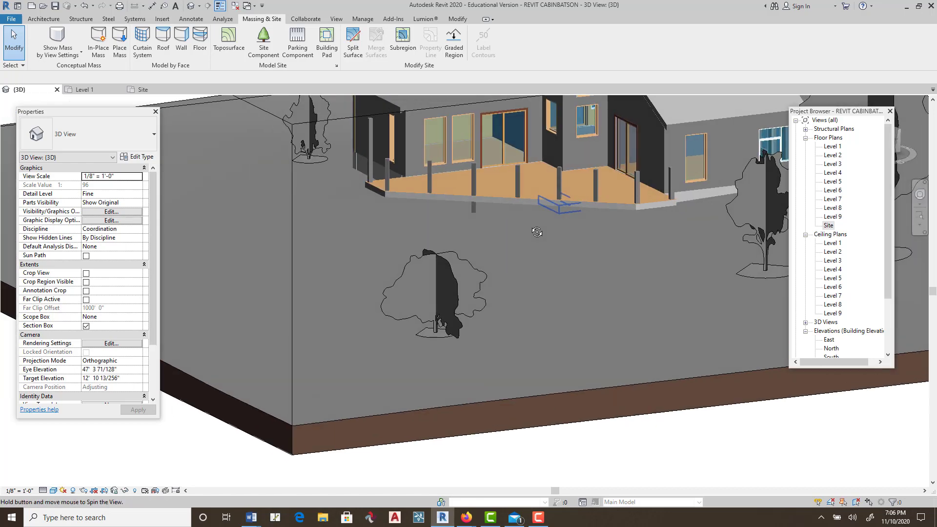
{"action": "scroll", "coordinate": [481, 206], "scroll_direction": "up", "scroll_amount": 4}
{"action": "scroll", "coordinate": [503, 215], "scroll_direction": "down", "scroll_amount": 2}
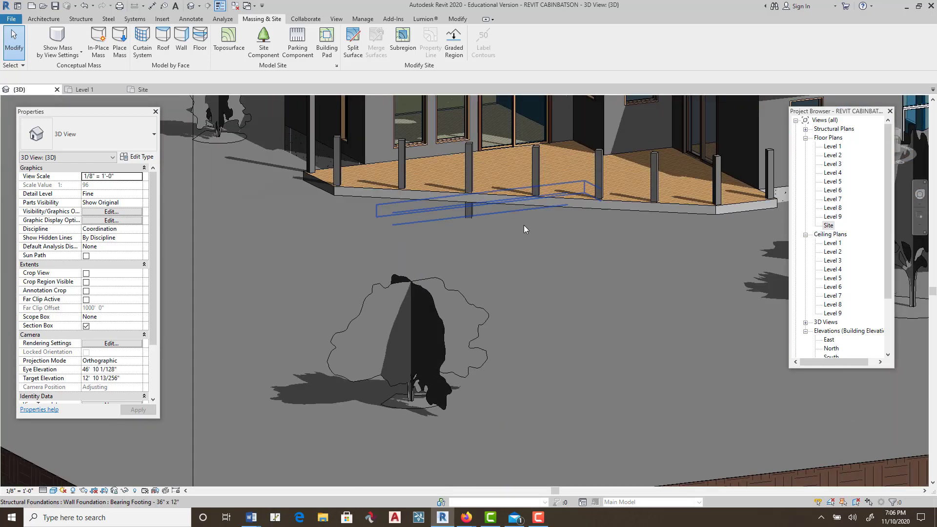
{"action": "scroll", "coordinate": [525, 230], "scroll_direction": "down", "scroll_amount": 3}
{"action": "scroll", "coordinate": [454, 228], "scroll_direction": "up", "scroll_amount": 6}
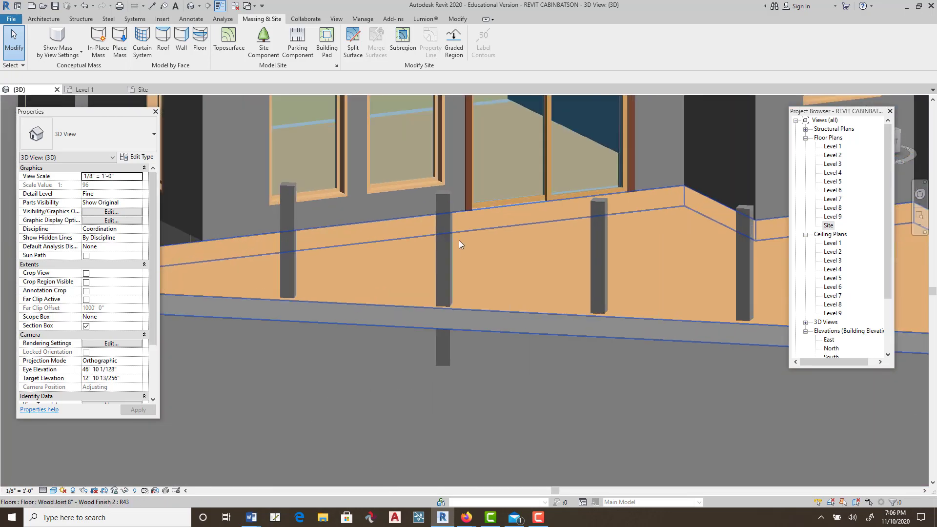
{"action": "scroll", "coordinate": [459, 244], "scroll_direction": "down", "scroll_amount": 3}
{"action": "scroll", "coordinate": [487, 328], "scroll_direction": "up", "scroll_amount": 3}
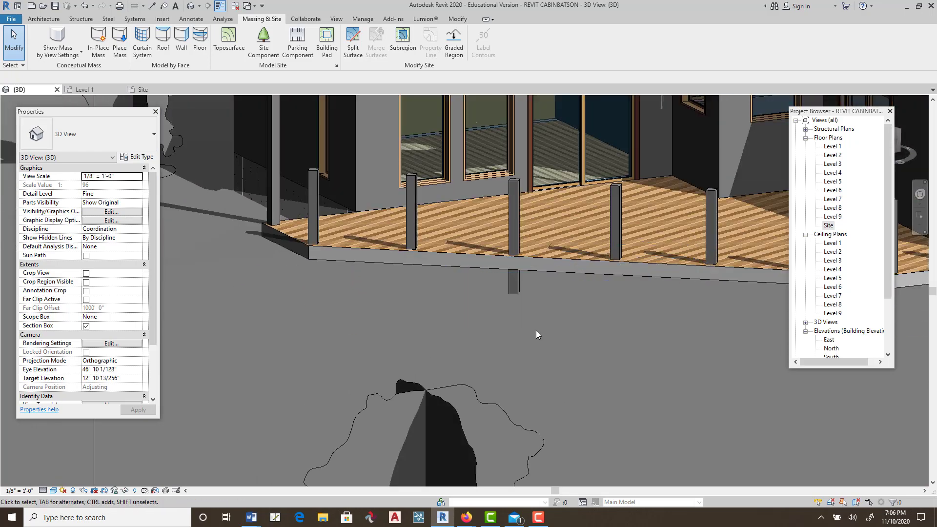
Check the levels of the post extending below the deck, and set the adjacent left post's base level to Level 9
{"action": "left_click", "coordinate": [519, 285]}
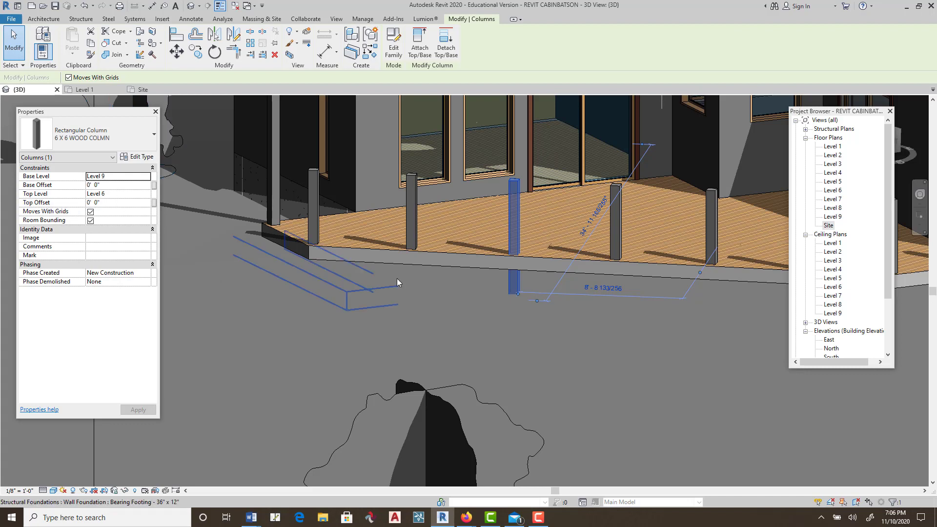
{"action": "left_click", "coordinate": [415, 239]}
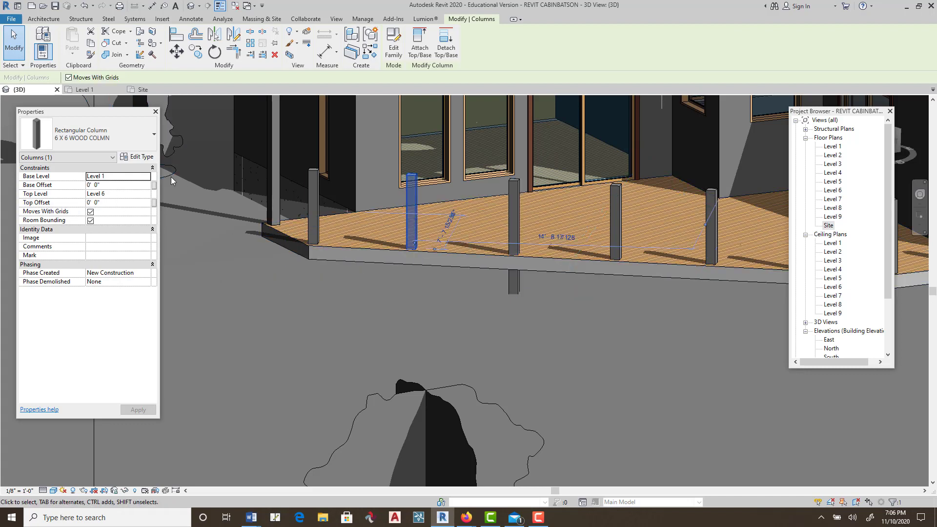
{"action": "left_click", "coordinate": [145, 177]}
{"action": "left_click", "coordinate": [132, 184]}
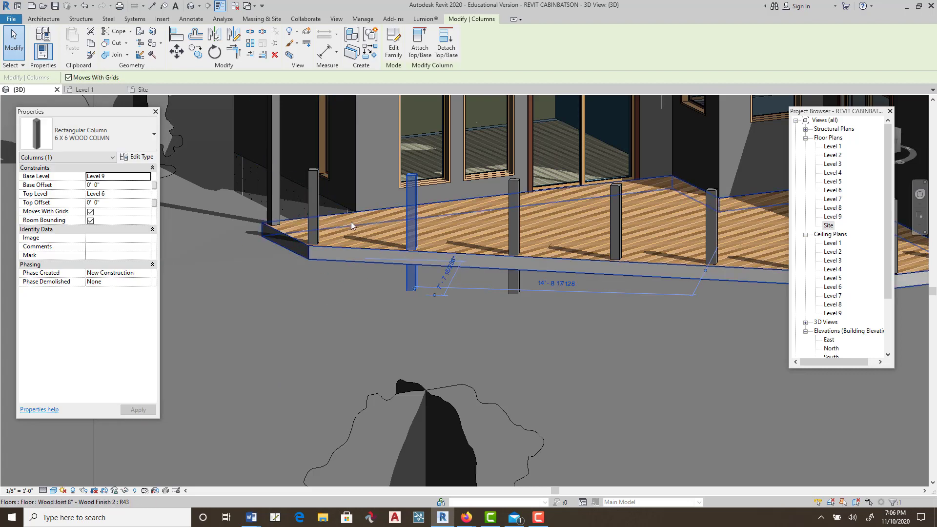
Set the tall post at the deck's left corner to top level Level 6 and base level Level 9
{"action": "scroll", "coordinate": [350, 222], "scroll_direction": "down", "scroll_amount": 5}
{"action": "middle_click_drag", "start_coordinate": [262, 236], "coordinate": [337, 231]}
{"action": "left_click", "coordinate": [304, 203]}
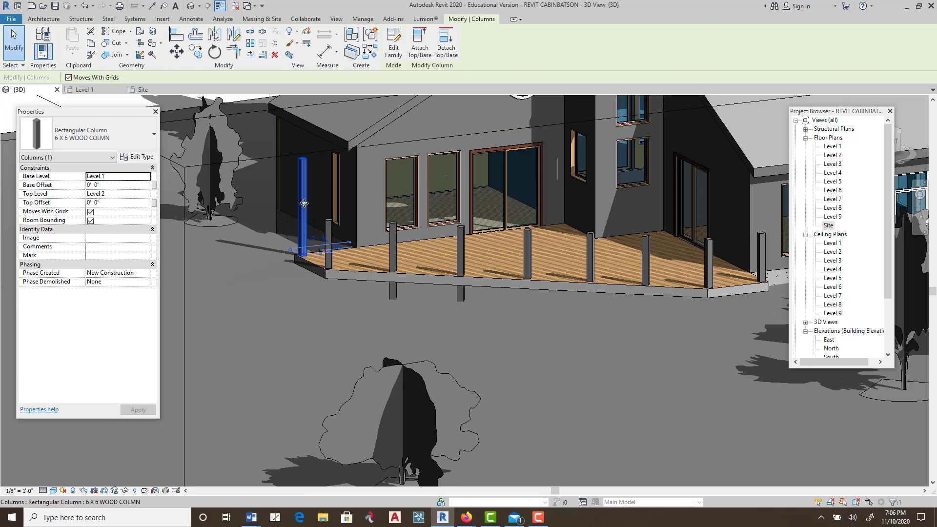
{"action": "left_click", "coordinate": [130, 195]}
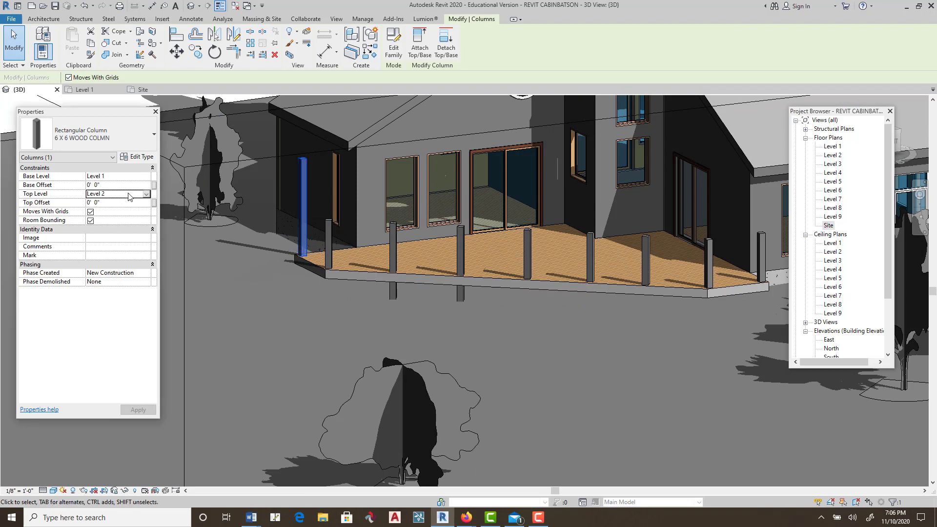
{"action": "left_click", "coordinate": [146, 194]}
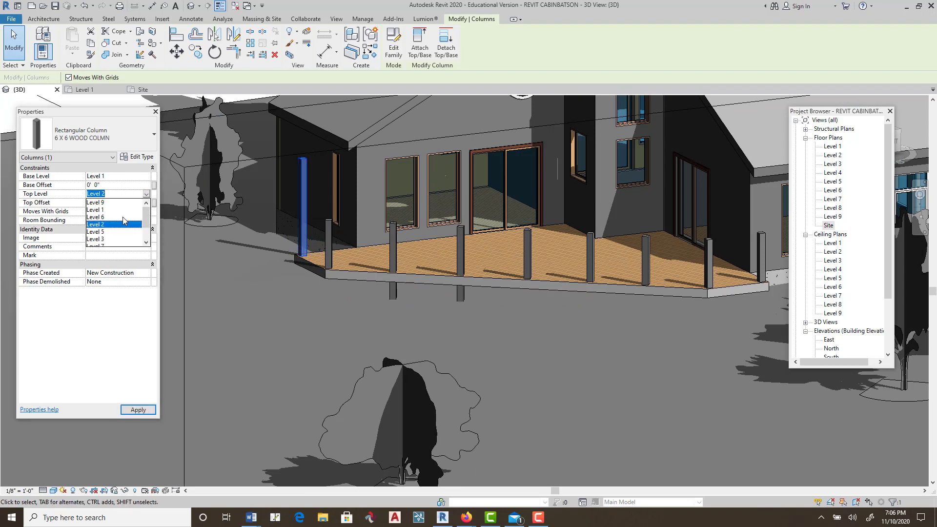
{"action": "left_click", "coordinate": [122, 217]}
{"action": "left_click", "coordinate": [145, 177]}
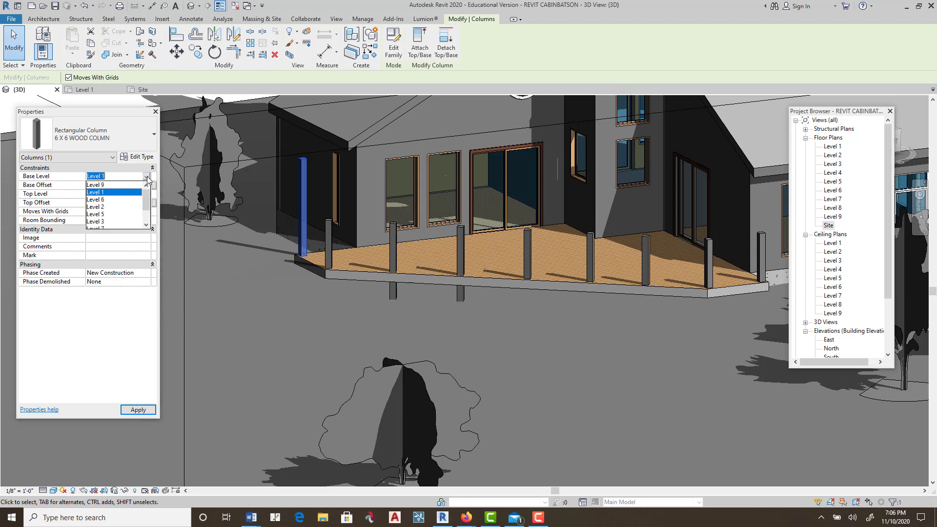
{"action": "left_click", "coordinate": [125, 185]}
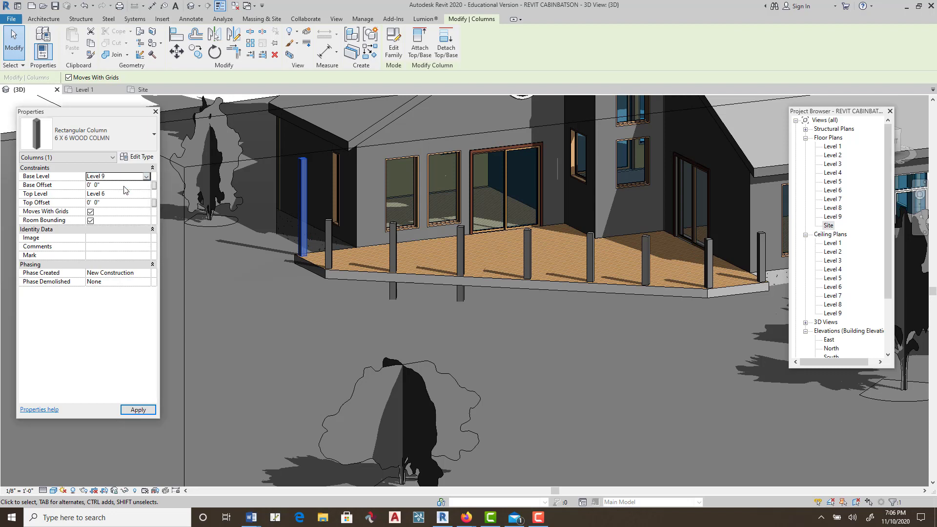
{"action": "left_click", "coordinate": [132, 411]}
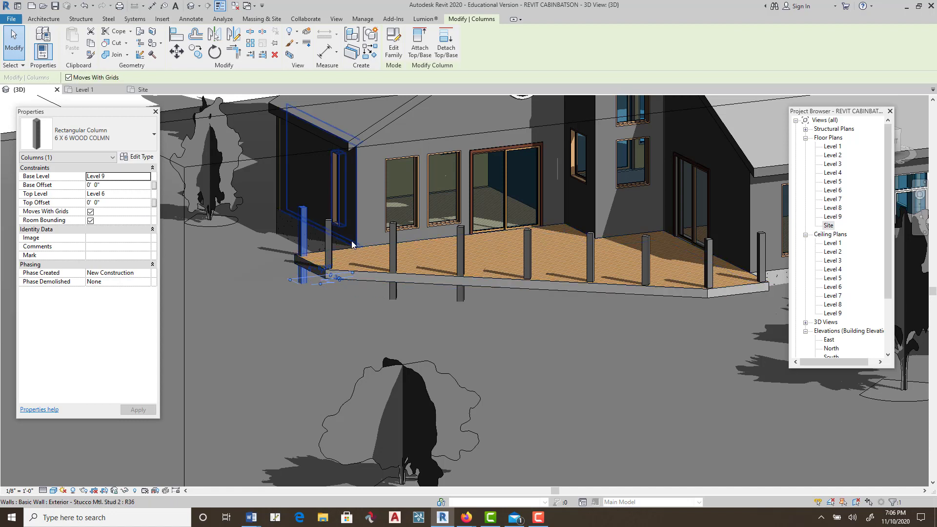
Set the base level of the second deck post from the left to Level 9
{"action": "left_click", "coordinate": [329, 248]}
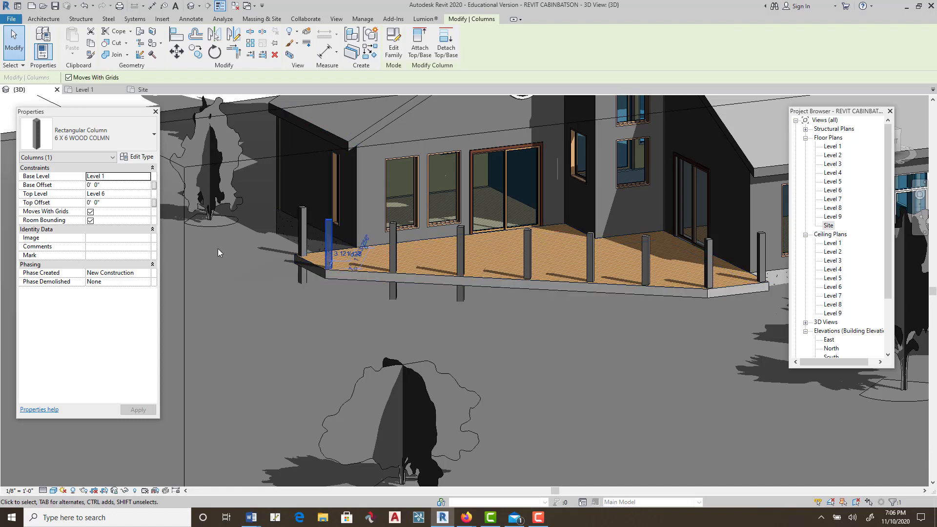
{"action": "left_click", "coordinate": [146, 177]}
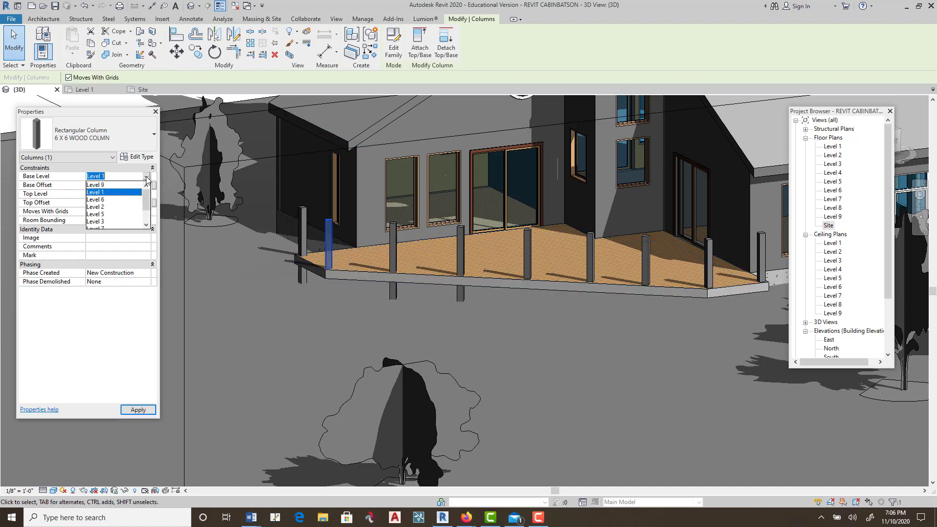
{"action": "left_click", "coordinate": [110, 185]}
{"action": "left_click", "coordinate": [138, 410]}
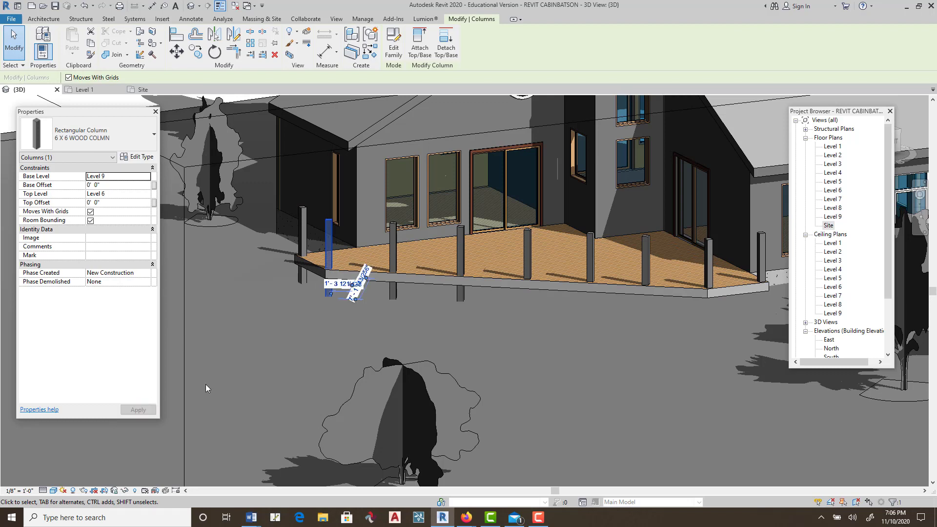
{"action": "left_click", "coordinate": [540, 338]}
Set the base level of the fifth deck post from the left, in the middle of the front edge, to Level 9
{"action": "left_click", "coordinate": [530, 259]}
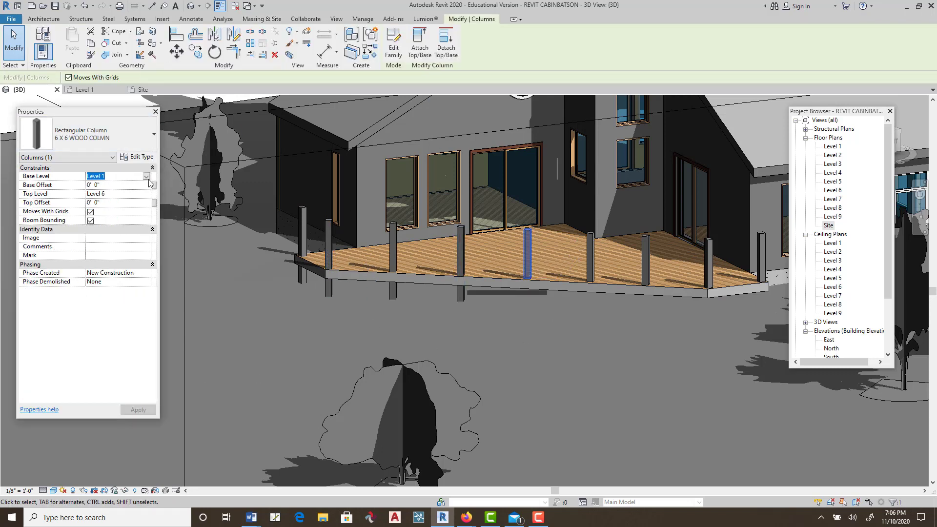
{"action": "left_click", "coordinate": [146, 177]}
{"action": "left_click", "coordinate": [128, 185]}
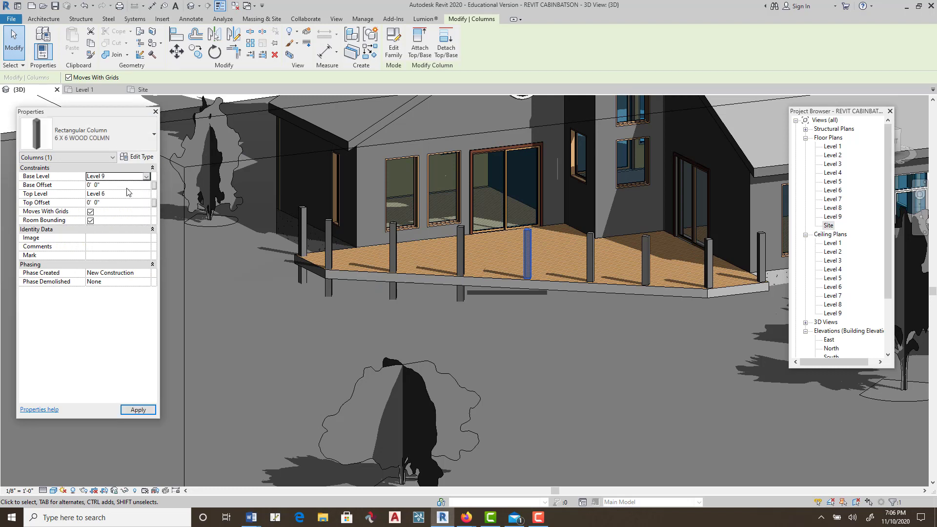
{"action": "left_click", "coordinate": [138, 410]}
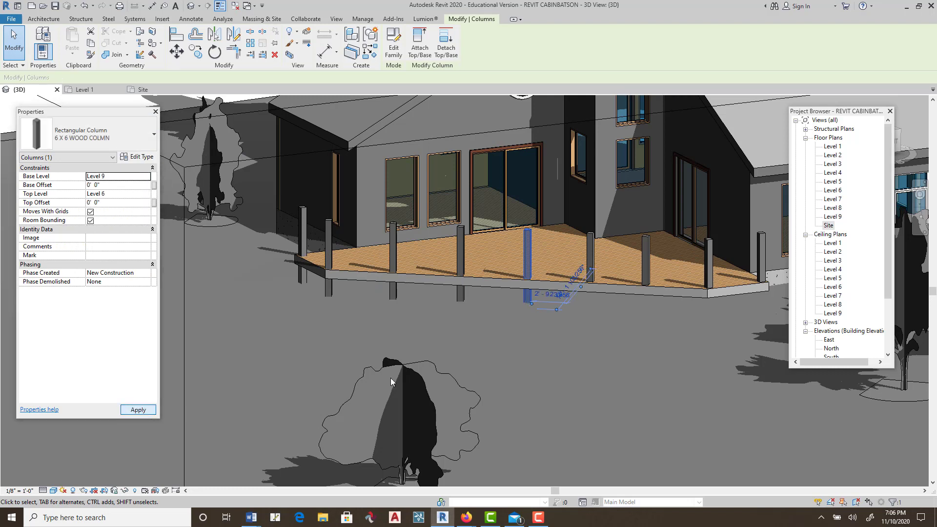
Set the base level of the sixth deck post from the left to Level 9
{"action": "left_click", "coordinate": [591, 256]}
{"action": "left_click", "coordinate": [130, 177]}
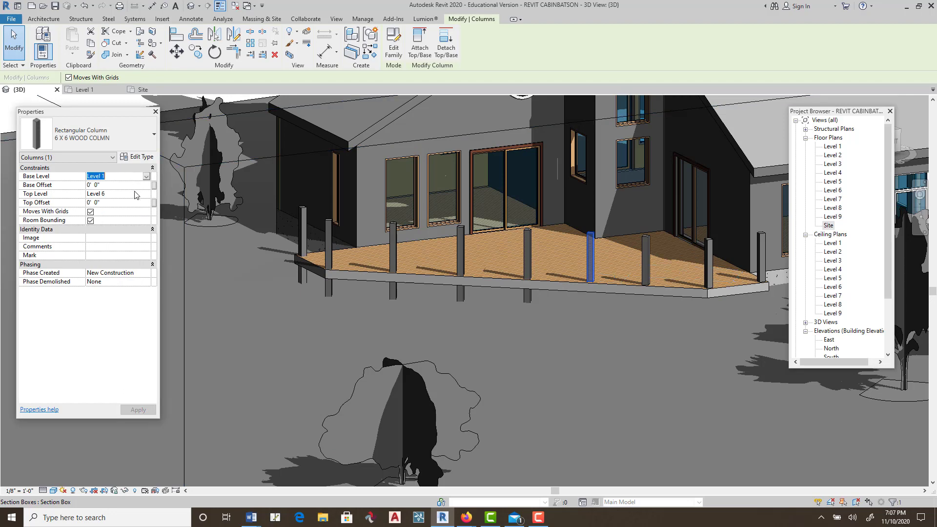
{"action": "left_click", "coordinate": [147, 177]}
{"action": "left_click", "coordinate": [131, 191]}
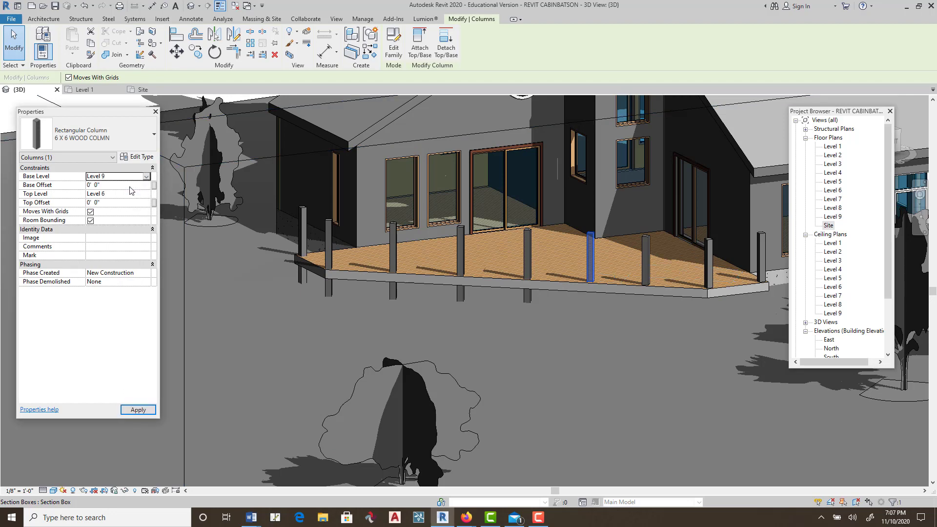
{"action": "left_click", "coordinate": [280, 281]}
{"action": "mouse_move", "coordinate": [523, 371]}
{"action": "middle_mouse_down", "text": "shift"}
{"action": "mouse_move", "coordinate": [647, 344]}
{"action": "mouse_move", "coordinate": [582, 411]}
{"action": "mouse_move", "coordinate": [579, 443]}
{"action": "mouse_move", "coordinate": [545, 301]}
{"action": "mouse_move", "coordinate": [508, 362]}
{"action": "middle_mouse_up", "text": "shift"}
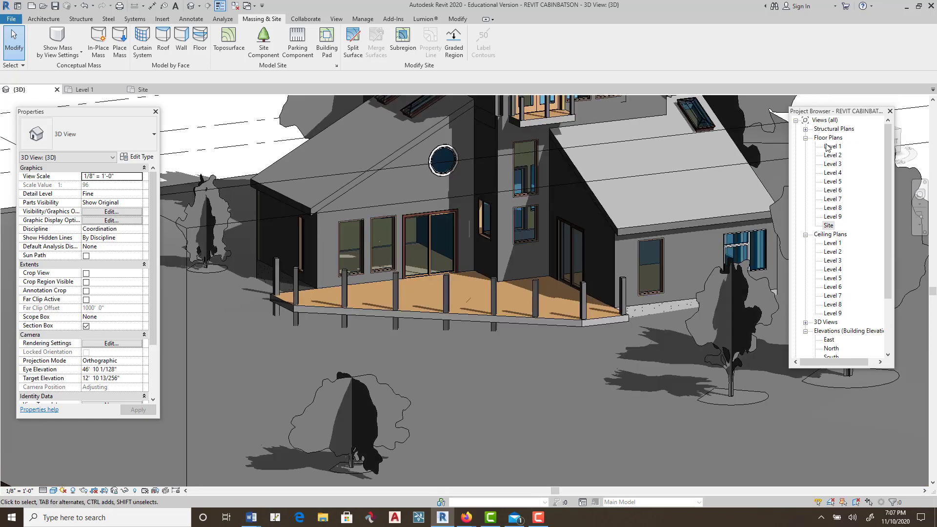
Review the deck and its posts in the Level 1 floor plan, and return to the 3D view to look at them from above
{"action": "double_click", "coordinate": [830, 146]}
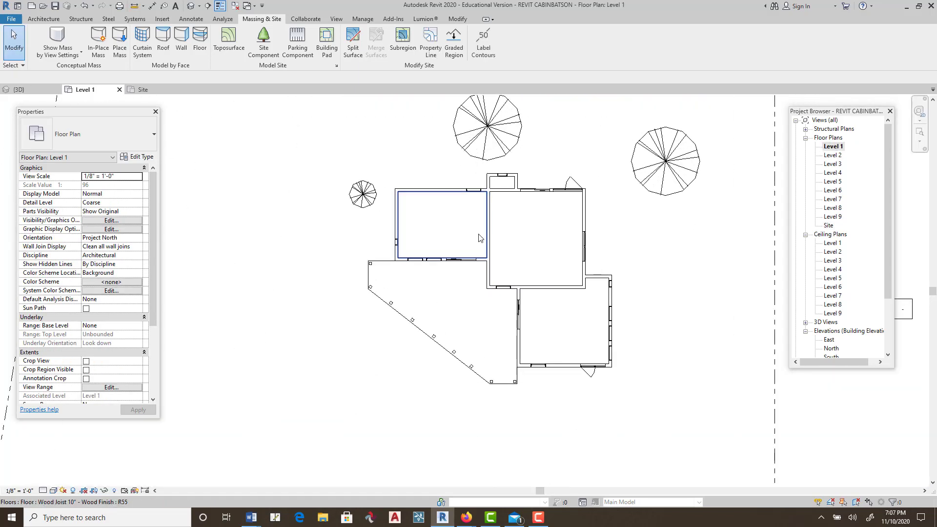
{"action": "scroll", "coordinate": [489, 233], "scroll_direction": "up", "scroll_amount": 4}
{"action": "scroll", "coordinate": [518, 205], "scroll_direction": "down", "scroll_amount": 3}
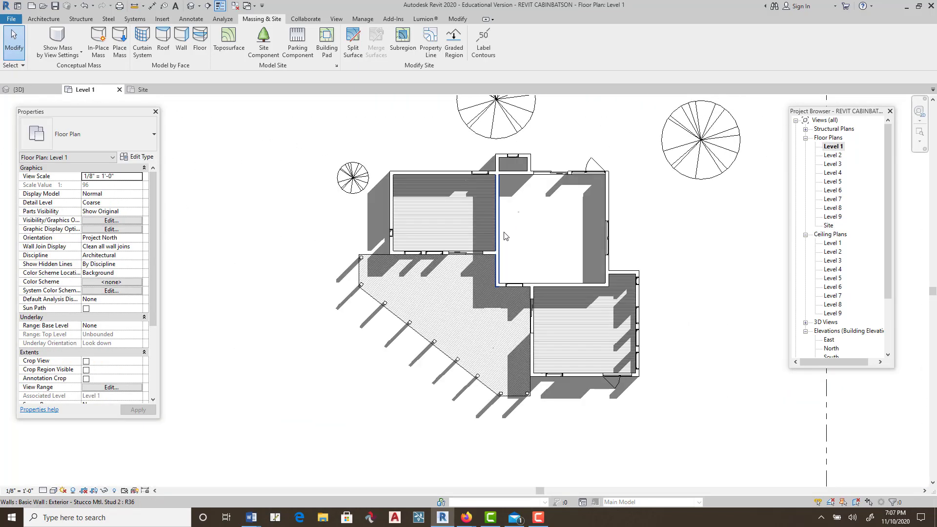
{"action": "left_click", "coordinate": [191, 5]}
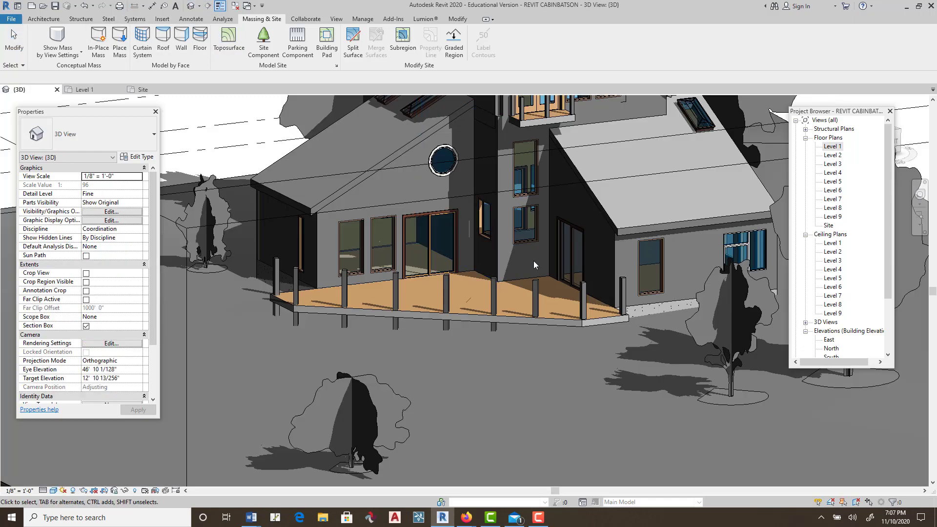
{"action": "middle_click_drag", "start_coordinate": [534, 261], "coordinate": [472, 221], "text": "shift"}
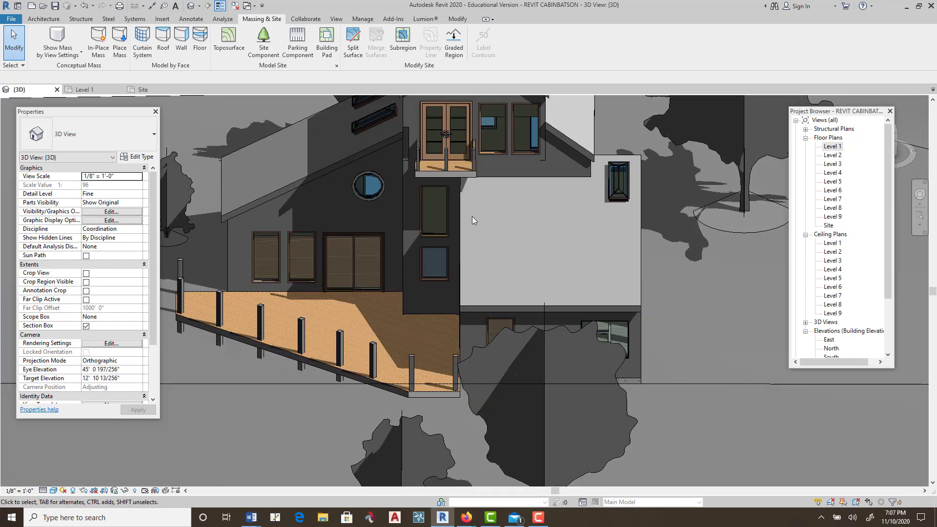
Open the North elevation and examine the deck posts and the Level 8 line at the upper balcony railing
{"action": "double_click", "coordinate": [832, 340]}
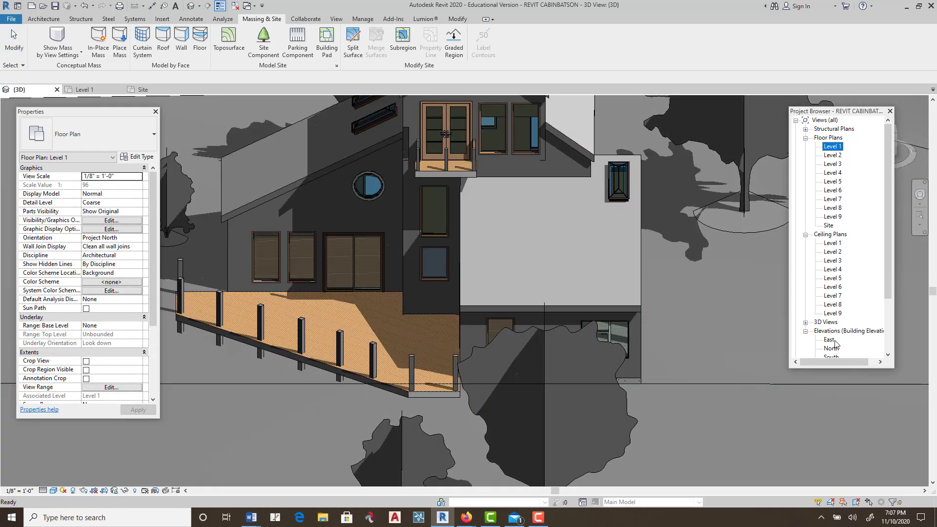
{"action": "double_click", "coordinate": [831, 341]}
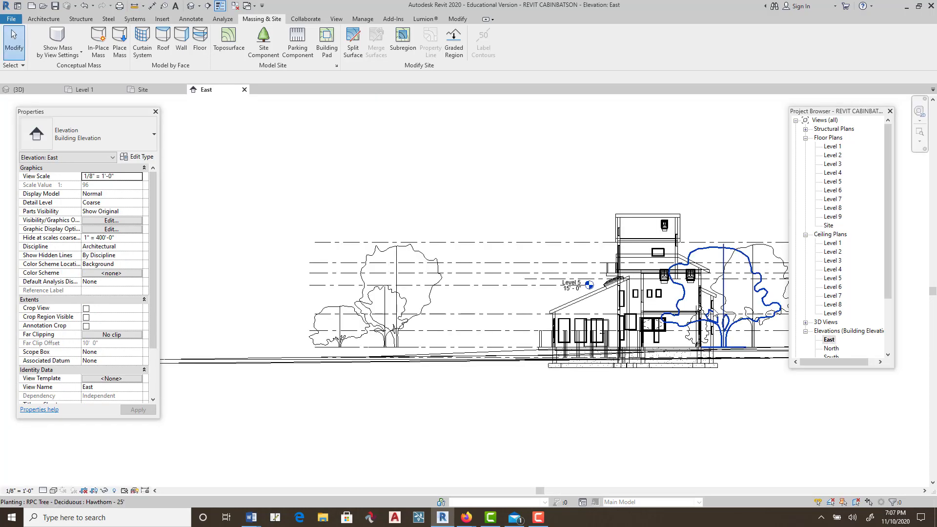
{"action": "double_click", "coordinate": [832, 348]}
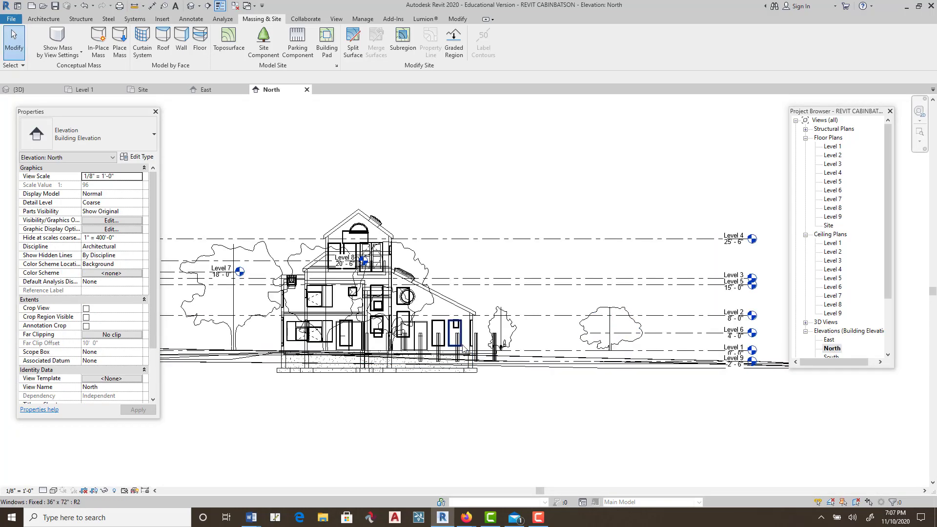
{"action": "scroll", "coordinate": [463, 350], "scroll_direction": "up", "scroll_amount": 4}
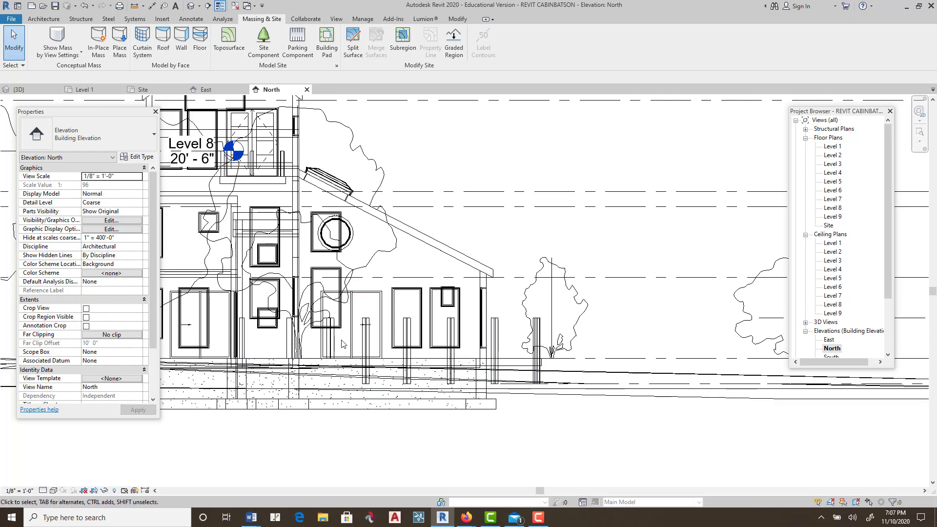
{"action": "scroll", "coordinate": [342, 344], "scroll_direction": "down", "scroll_amount": 1}
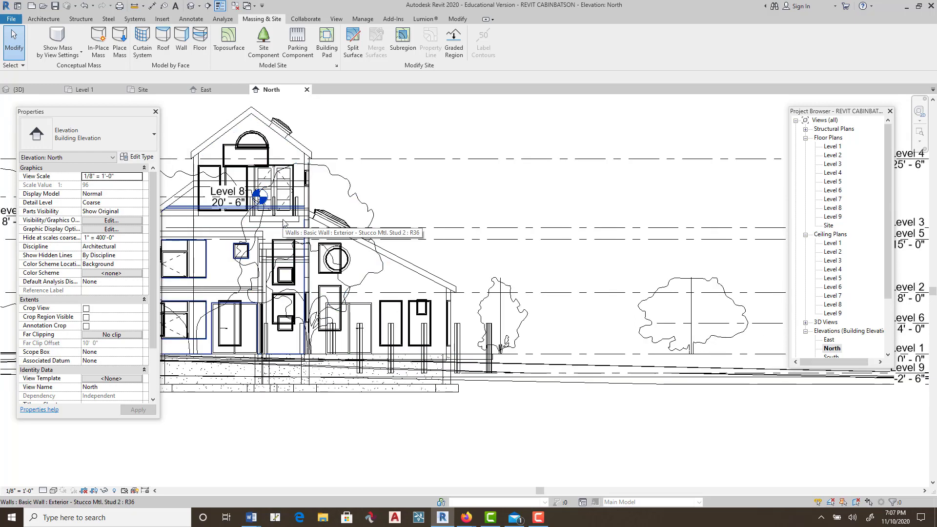
{"action": "middle_click_drag", "start_coordinate": [233, 225], "coordinate": [408, 230]}
{"action": "scroll", "coordinate": [388, 201], "scroll_direction": "up", "scroll_amount": 2}
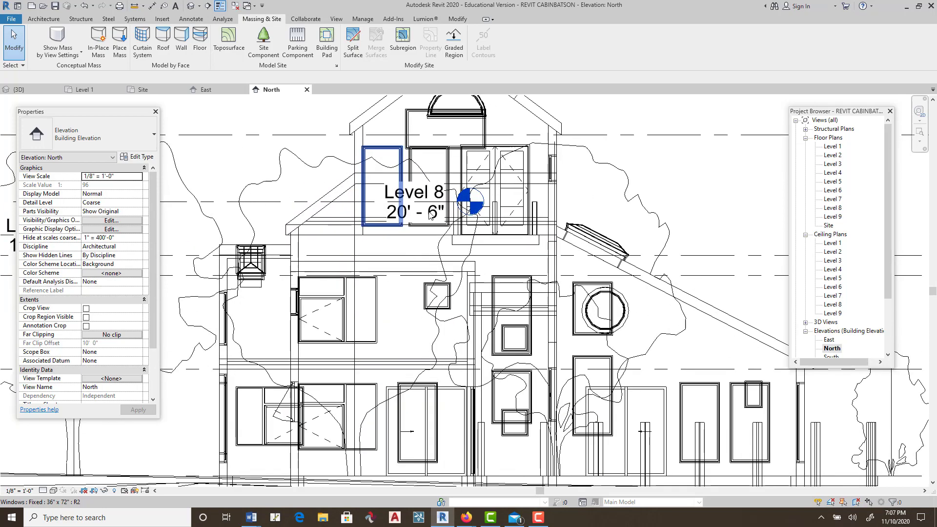
{"action": "scroll", "coordinate": [439, 204], "scroll_direction": "up", "scroll_amount": 2}
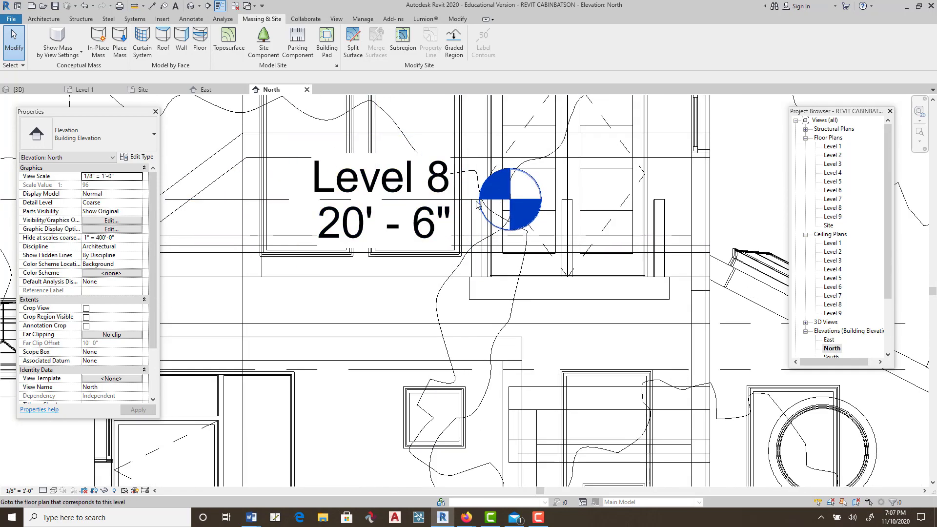
{"action": "scroll", "coordinate": [285, 249], "scroll_direction": "down", "scroll_amount": 3}
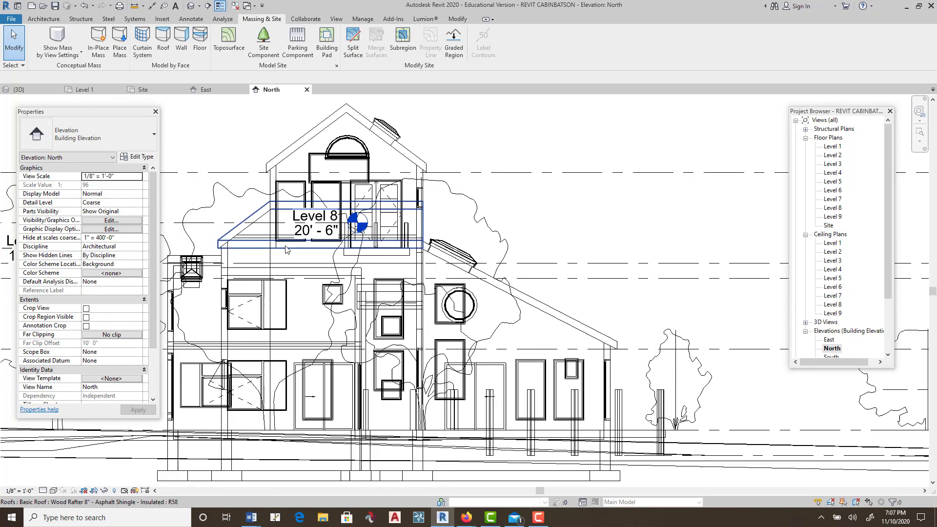
Examine the level markers beside the house in the North elevation, comparing Levels 6, 1 and 9 with the deck posts
{"action": "middle_click_drag", "start_coordinate": [291, 250], "coordinate": [546, 247]}
{"action": "scroll", "coordinate": [353, 231], "scroll_direction": "down", "scroll_amount": 1}
{"action": "middle_click_drag", "start_coordinate": [339, 250], "coordinate": [396, 221]}
{"action": "middle_click_drag", "start_coordinate": [628, 299], "coordinate": [295, 270]}
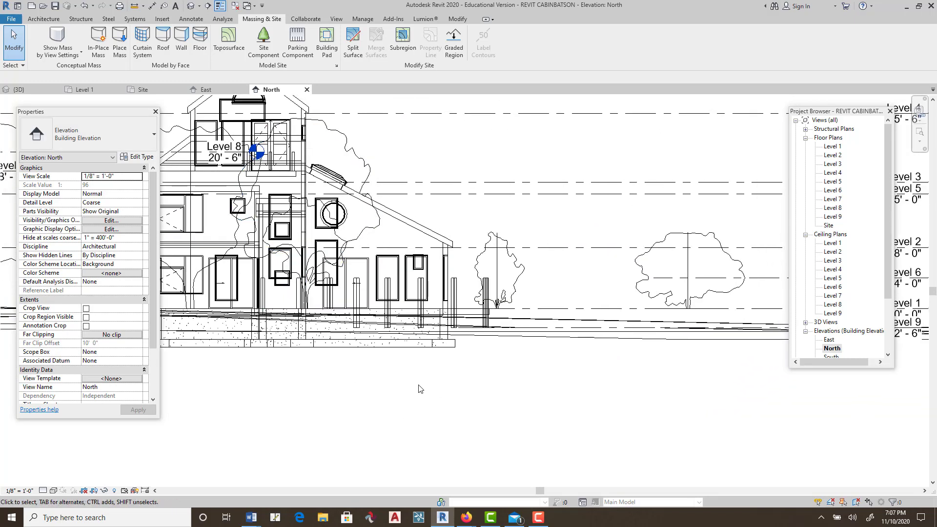
{"action": "scroll", "coordinate": [444, 299], "scroll_direction": "down", "scroll_amount": 1}
{"action": "scroll", "coordinate": [444, 299], "scroll_direction": "down", "scroll_amount": 4}
{"action": "scroll", "coordinate": [571, 302], "scroll_direction": "up", "scroll_amount": 6}
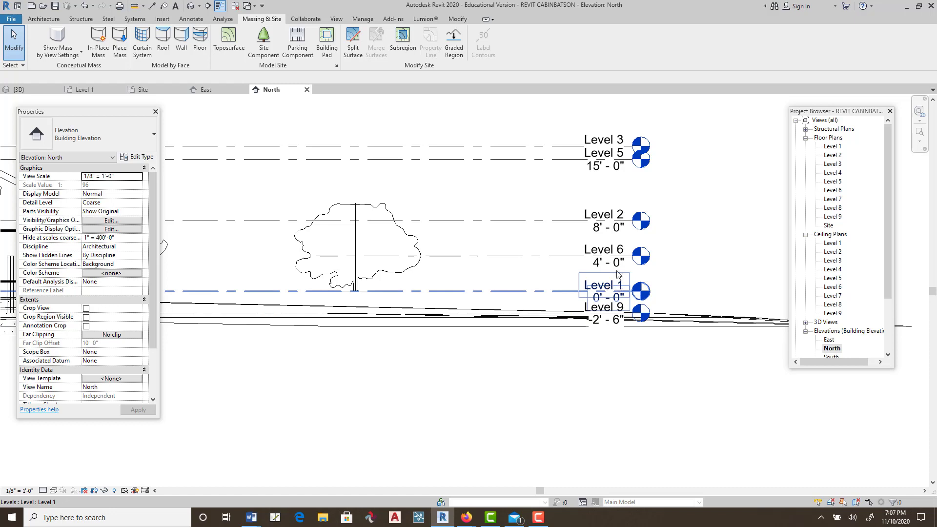
{"action": "scroll", "coordinate": [489, 332], "scroll_direction": "down", "scroll_amount": 3}
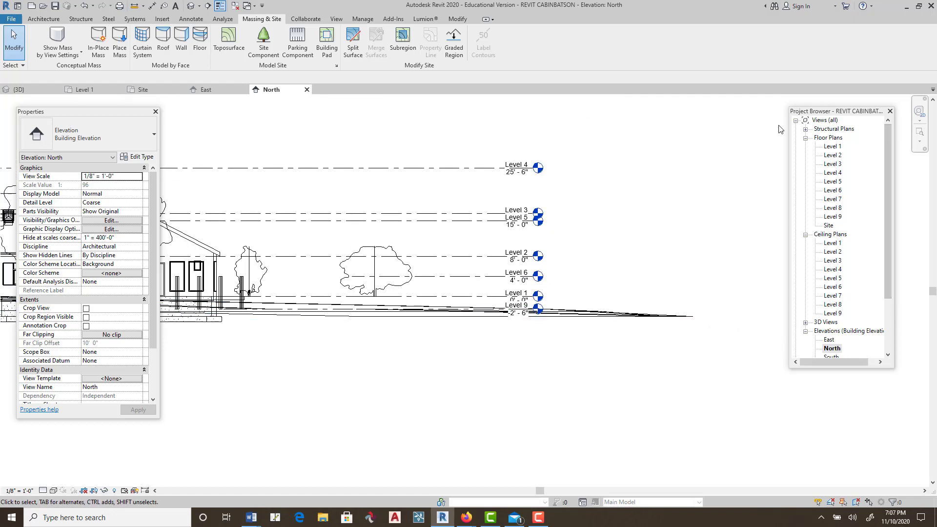
Place an 18" x 18" rectangular architectural column on the deck in the Level 1 floor plan, and return to the 3D view
{"action": "double_click", "coordinate": [832, 147]}
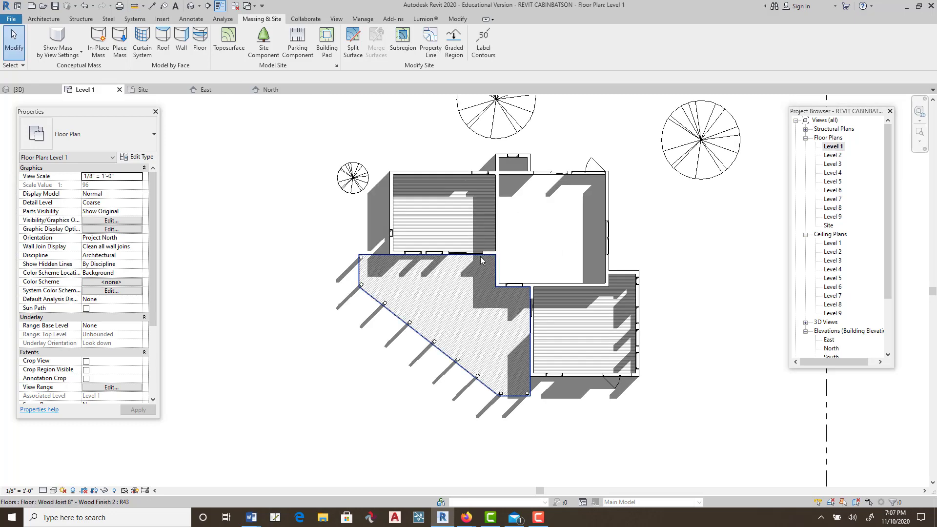
{"action": "scroll", "coordinate": [483, 270], "scroll_direction": "up", "scroll_amount": 5}
{"action": "scroll", "coordinate": [483, 270], "scroll_direction": "down", "scroll_amount": 2}
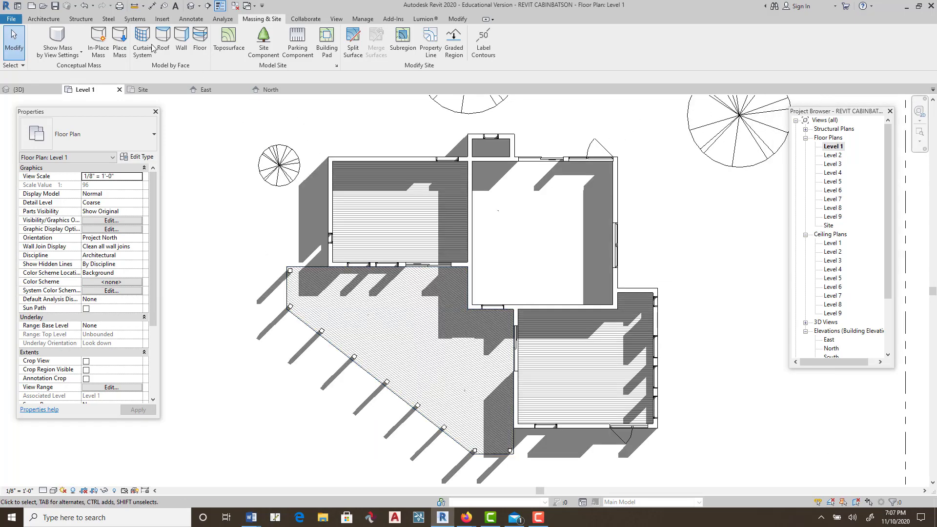
{"action": "left_click", "coordinate": [44, 19]}
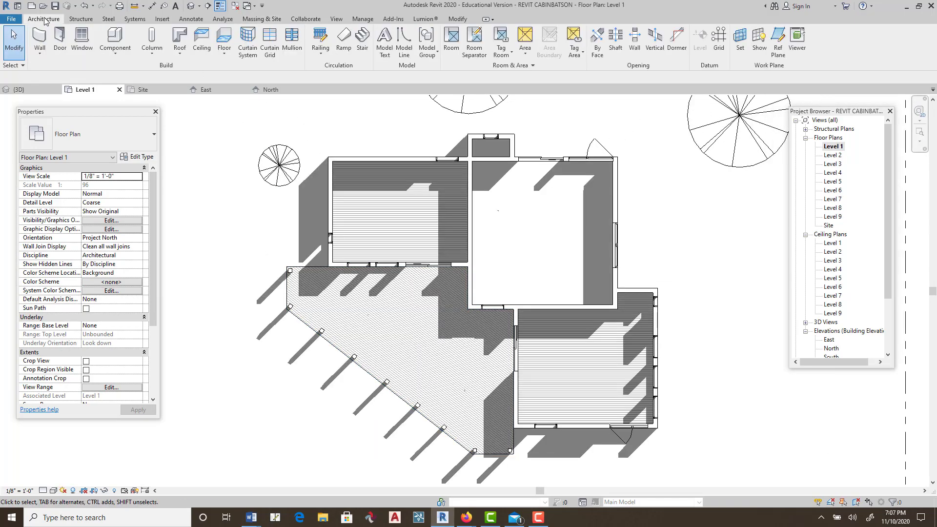
{"action": "left_click", "coordinate": [152, 51]}
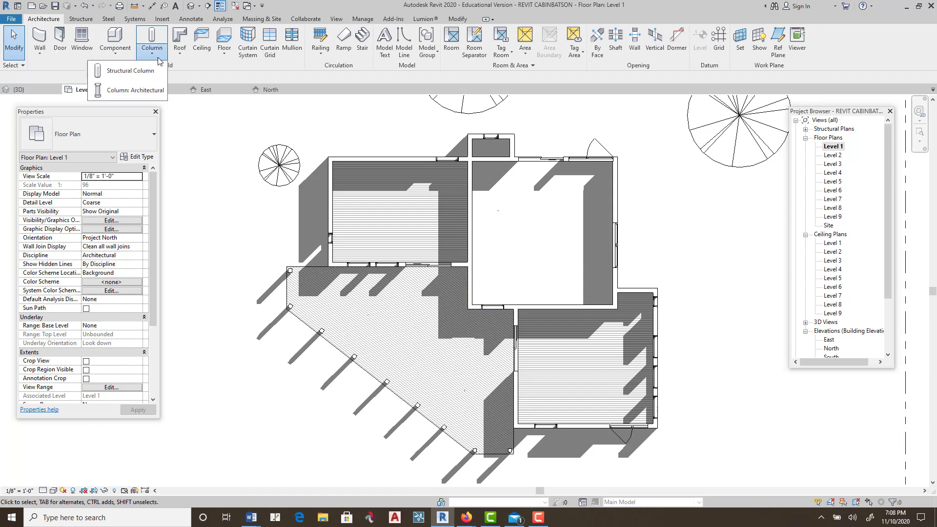
{"action": "left_click", "coordinate": [139, 90]}
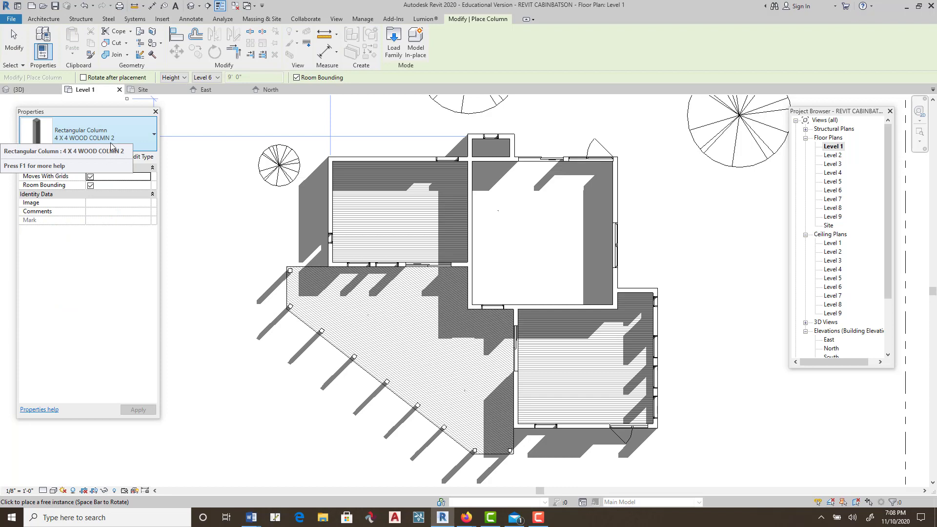
{"action": "left_click", "coordinate": [136, 135]}
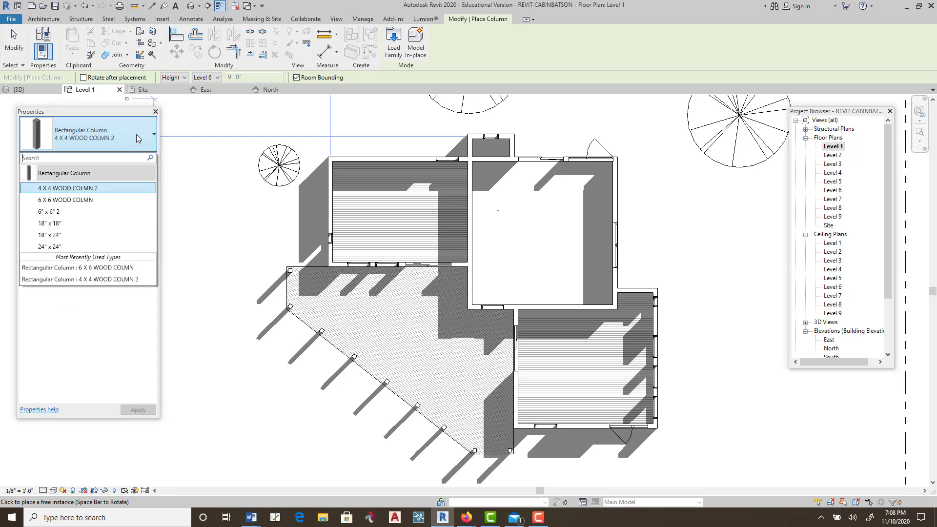
{"action": "left_click", "coordinate": [87, 223]}
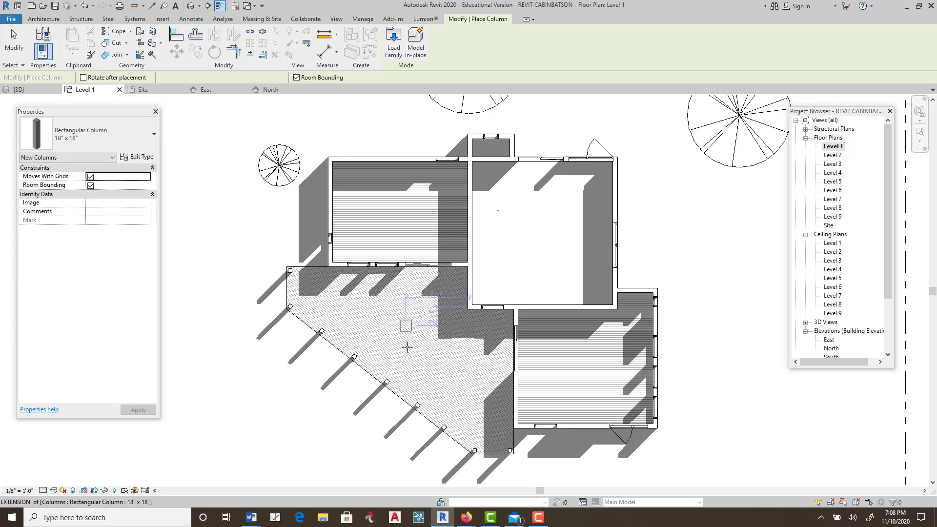
{"action": "middle_click_drag", "start_coordinate": [433, 328], "coordinate": [576, 275]}
{"action": "left_click", "coordinate": [192, 6]}
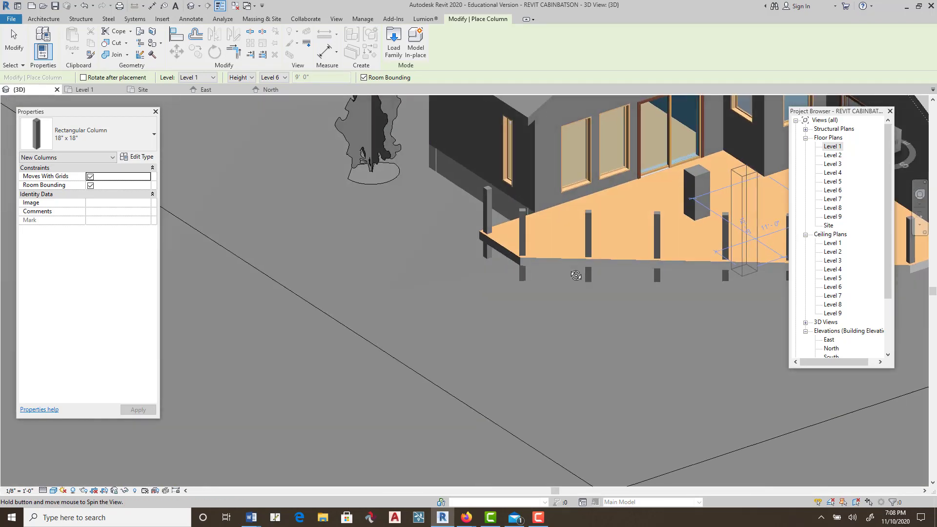
{"action": "key", "text": "Escape"}
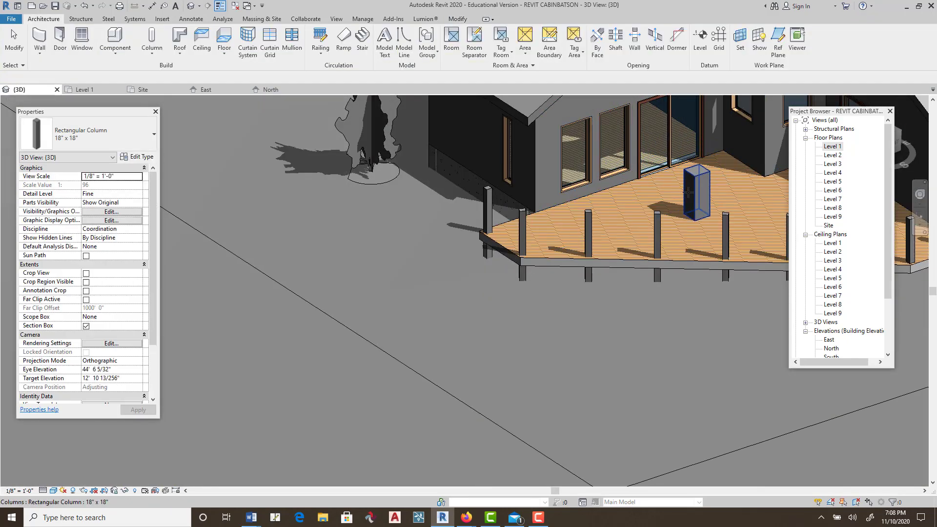
Set the base level of the 18" x 18" deck column to Level 9 and view it from around the deck
{"action": "left_click", "coordinate": [699, 185]}
{"action": "left_click", "coordinate": [131, 177]}
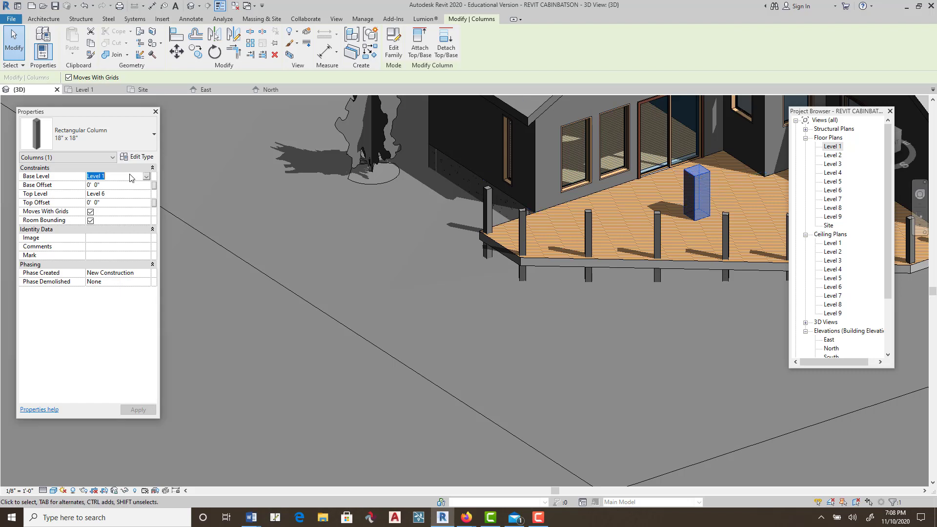
{"action": "left_click", "coordinate": [147, 176]}
{"action": "left_click", "coordinate": [115, 185]}
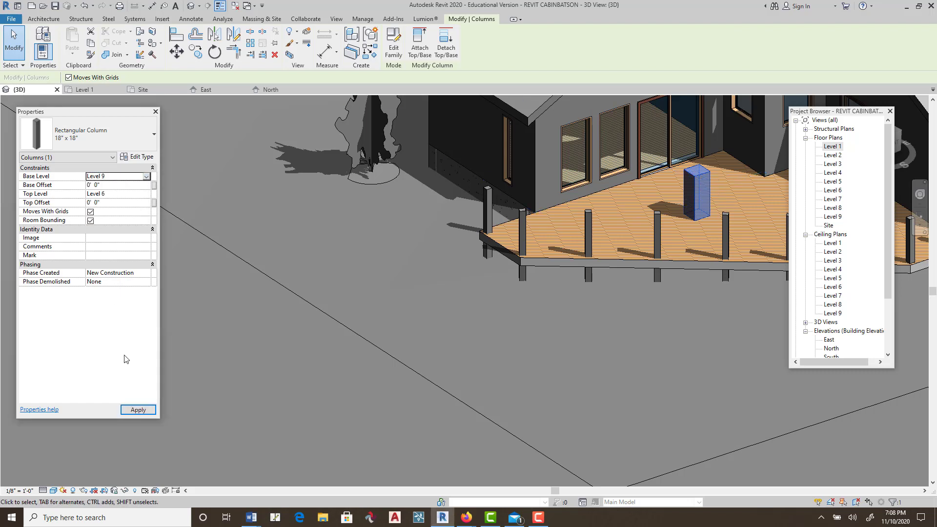
{"action": "left_click", "coordinate": [138, 411]}
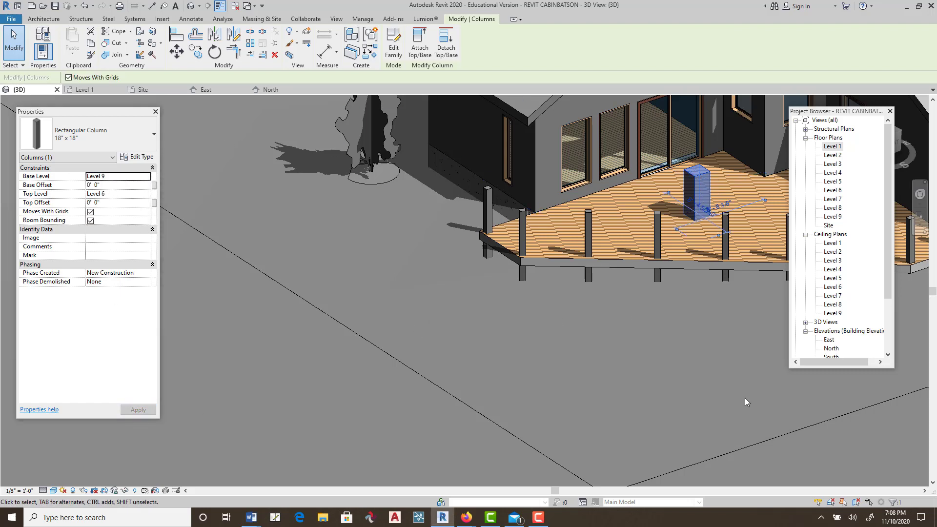
{"action": "mouse_move", "coordinate": [745, 397]}
{"action": "middle_mouse_down", "text": "shift"}
{"action": "mouse_move", "coordinate": [687, 322]}
{"action": "mouse_move", "coordinate": [600, 397]}
{"action": "mouse_move", "coordinate": [673, 448]}
{"action": "mouse_move", "coordinate": [601, 337]}
{"action": "mouse_move", "coordinate": [464, 309]}
{"action": "middle_mouse_up", "text": "shift"}
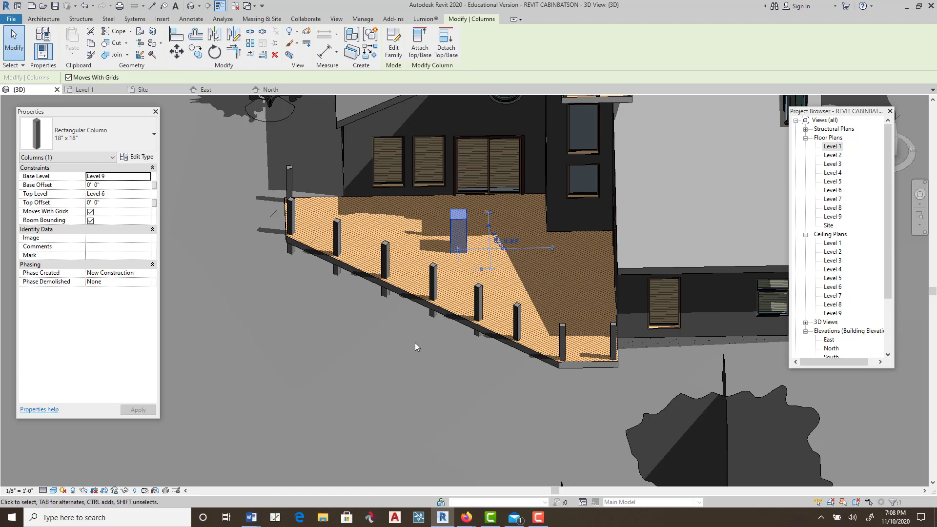
{"action": "middle_click_drag", "start_coordinate": [409, 344], "coordinate": [481, 180], "text": "shift"}
{"action": "middle_click_drag", "start_coordinate": [452, 227], "coordinate": [451, 262], "text": "shift"}
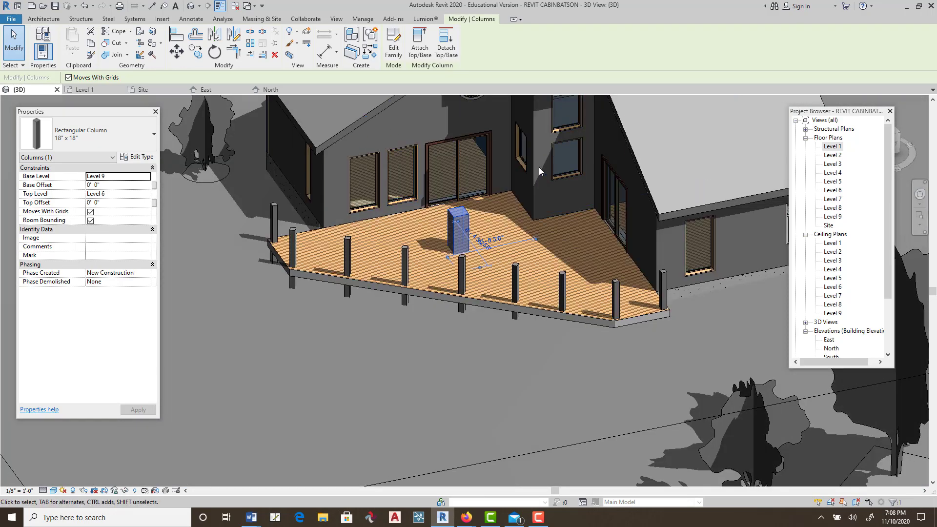
Try Level 2 as the base level of the deck column
{"action": "left_click", "coordinate": [145, 179]}
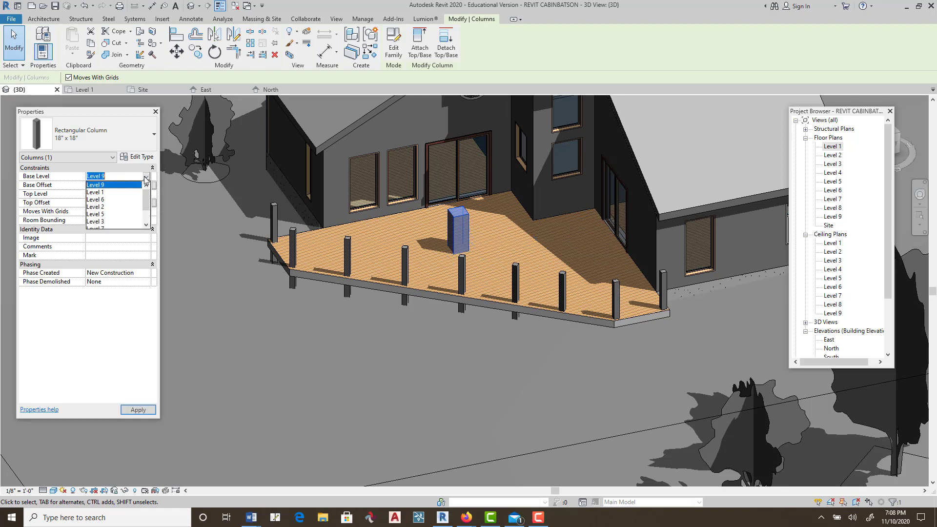
{"action": "left_click", "coordinate": [111, 208]}
{"action": "left_click", "coordinate": [139, 411]}
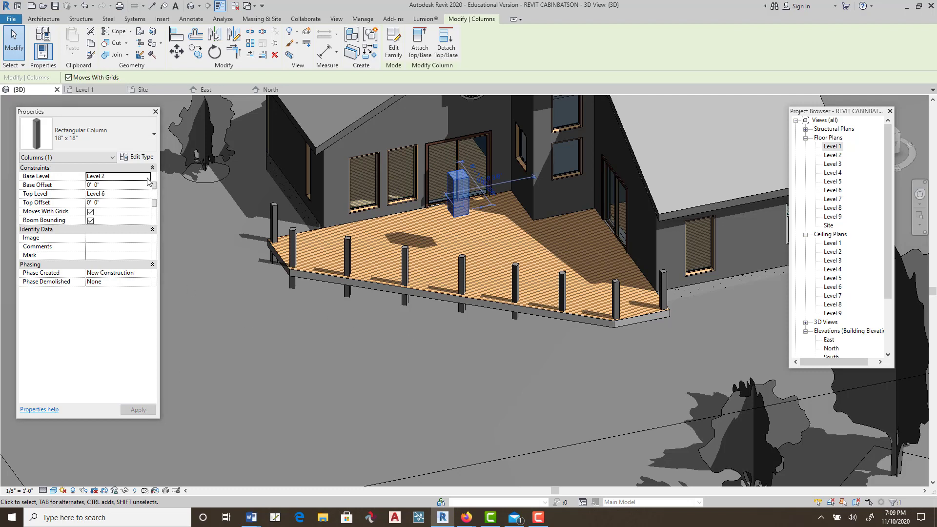
Set the column's base level back to Level 9 and its top level to Level 4, and view it against the house
{"action": "left_click", "coordinate": [148, 179]}
{"action": "left_click", "coordinate": [131, 184]}
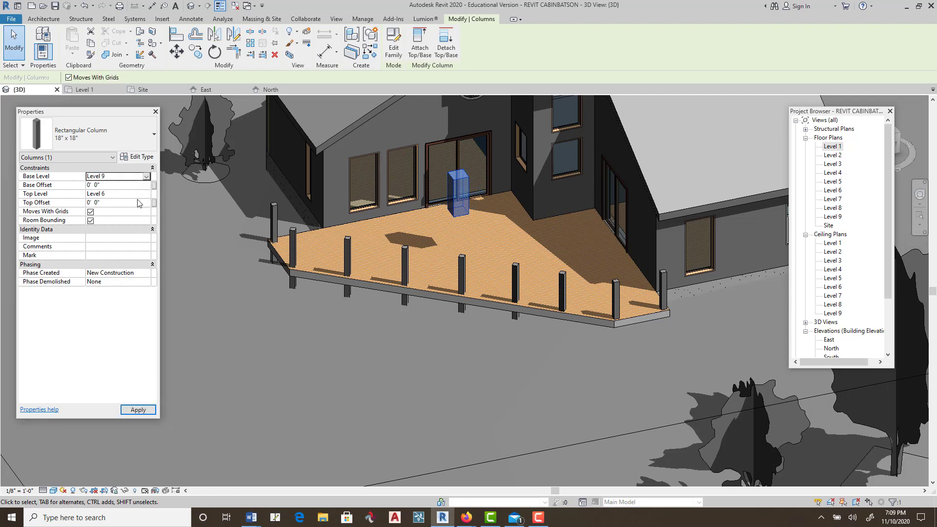
{"action": "left_click", "coordinate": [136, 194]}
{"action": "left_click", "coordinate": [146, 193]}
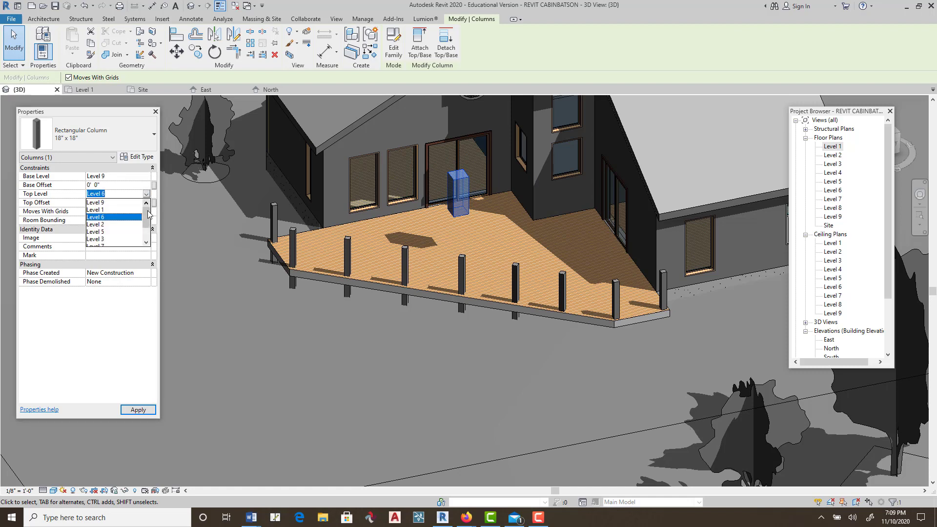
{"action": "left_click_drag", "start_coordinate": [148, 215], "coordinate": [148, 228]}
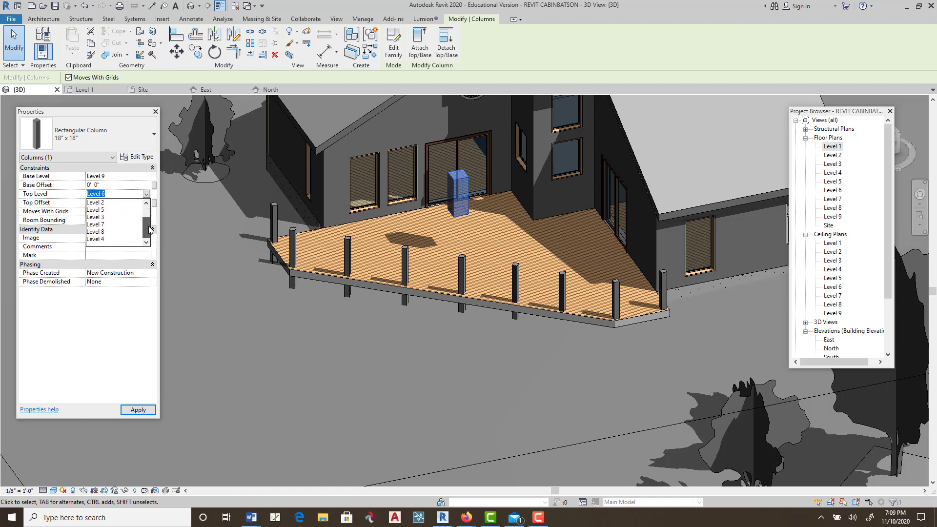
{"action": "left_click", "coordinate": [107, 239]}
{"action": "left_click", "coordinate": [137, 410]}
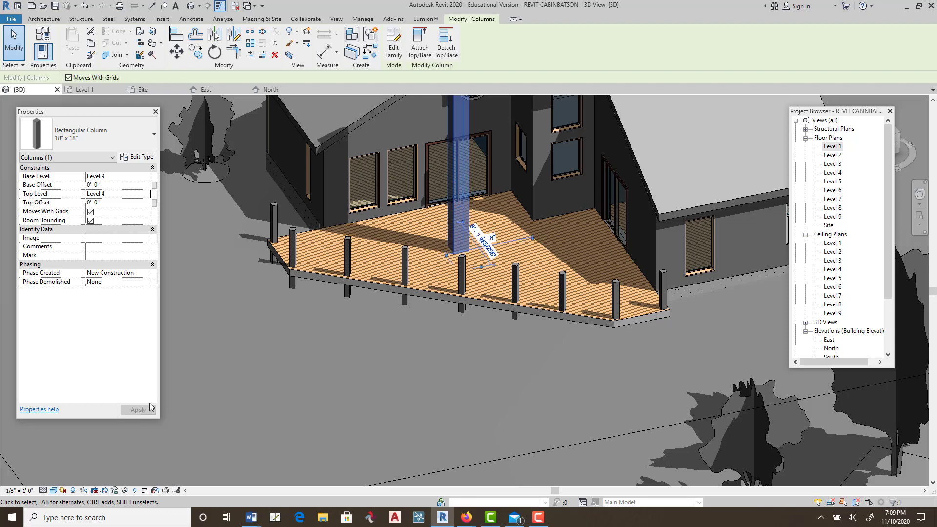
{"action": "scroll", "coordinate": [415, 337], "scroll_direction": "down", "scroll_amount": 5}
{"action": "middle_click_drag", "start_coordinate": [414, 337], "coordinate": [496, 134], "text": "shift"}
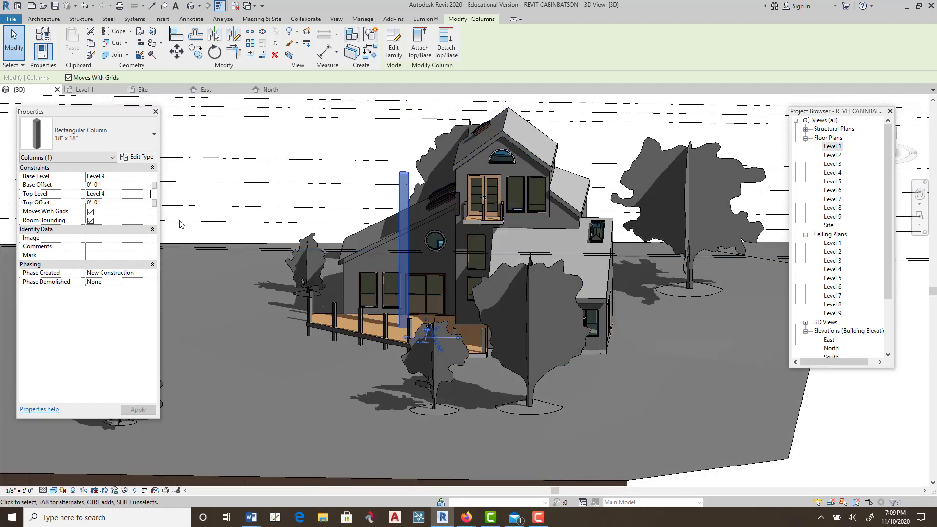
Open the North elevation and set the column's top level to Level 2
{"action": "left_click", "coordinate": [843, 351]}
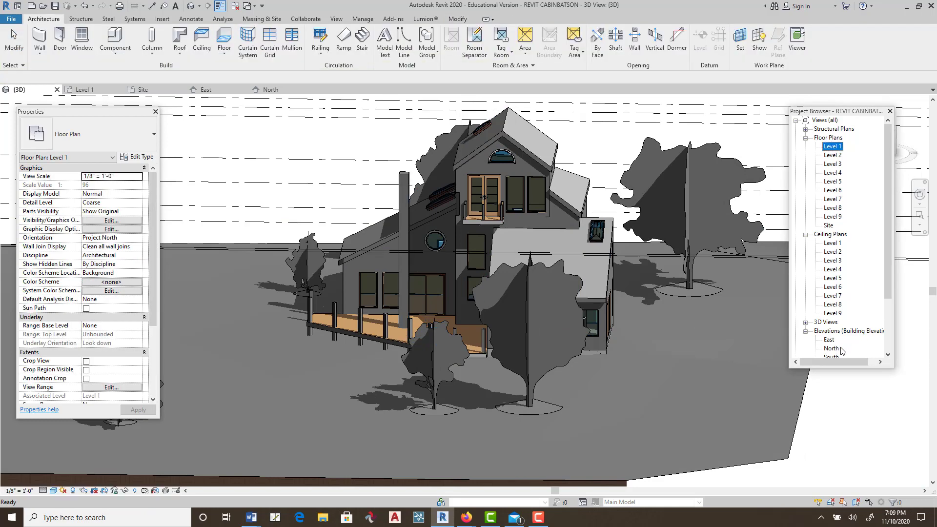
{"action": "double_click", "coordinate": [831, 349]}
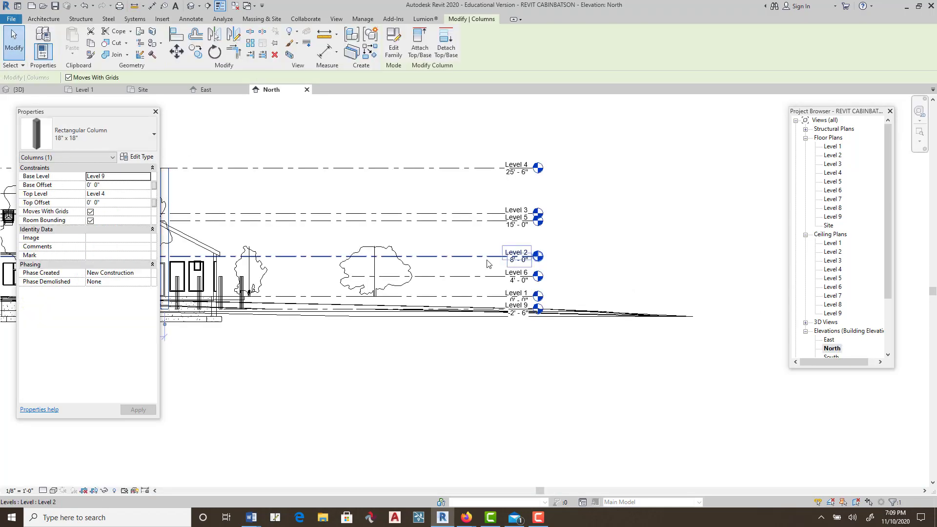
{"action": "middle_click_drag", "start_coordinate": [435, 287], "coordinate": [533, 295]}
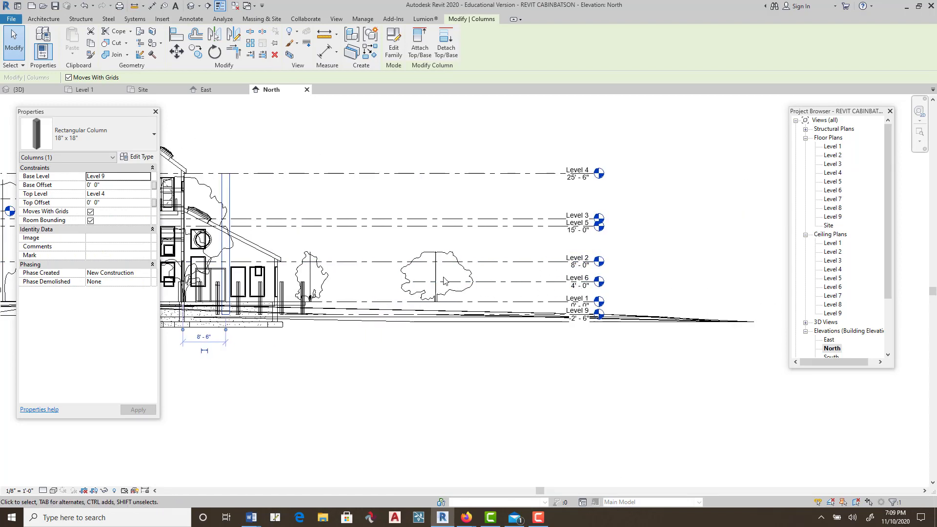
{"action": "left_click", "coordinate": [116, 196]}
{"action": "left_click", "coordinate": [146, 194]}
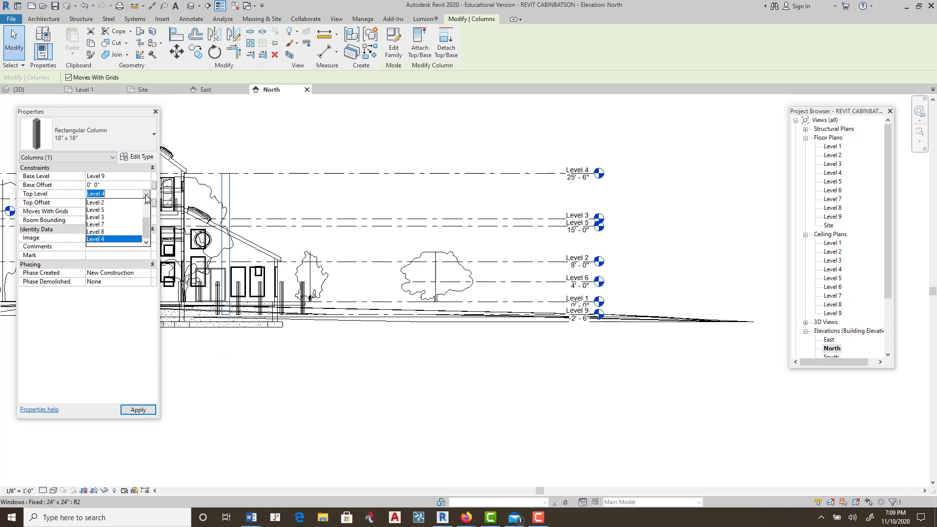
{"action": "left_click", "coordinate": [108, 203]}
{"action": "left_click", "coordinate": [144, 411]}
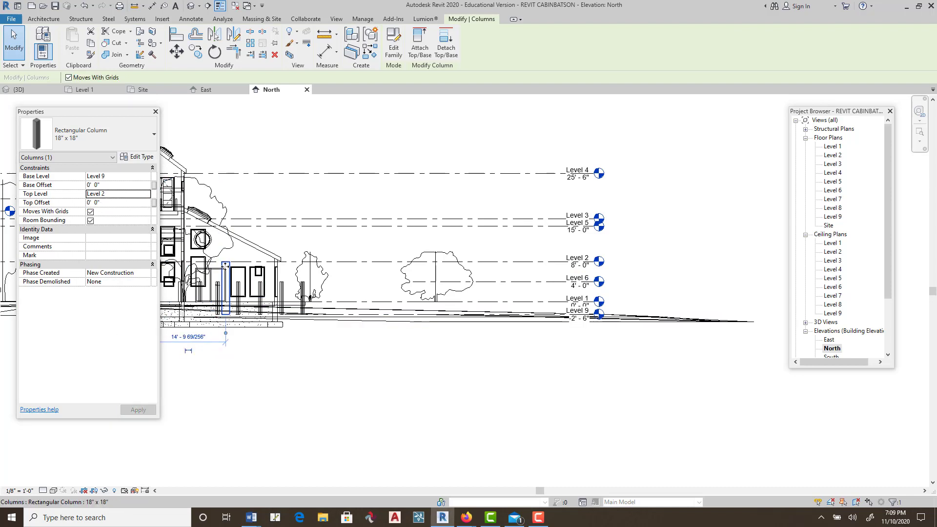
{"action": "scroll", "coordinate": [226, 265], "scroll_direction": "up", "scroll_amount": 5}
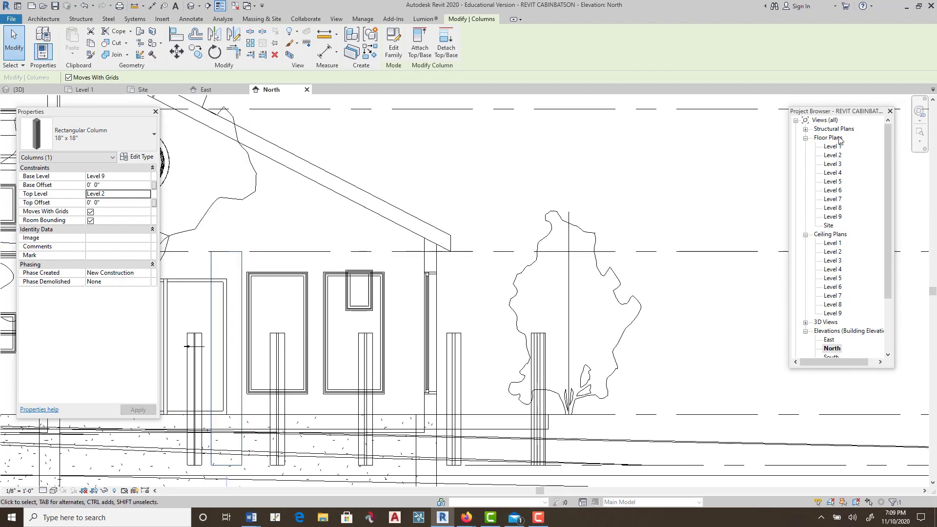
Return to the 3D view by way of the Level 1 floor plan, and duplicate the column's type as "2 x 2"
{"action": "double_click", "coordinate": [832, 147]}
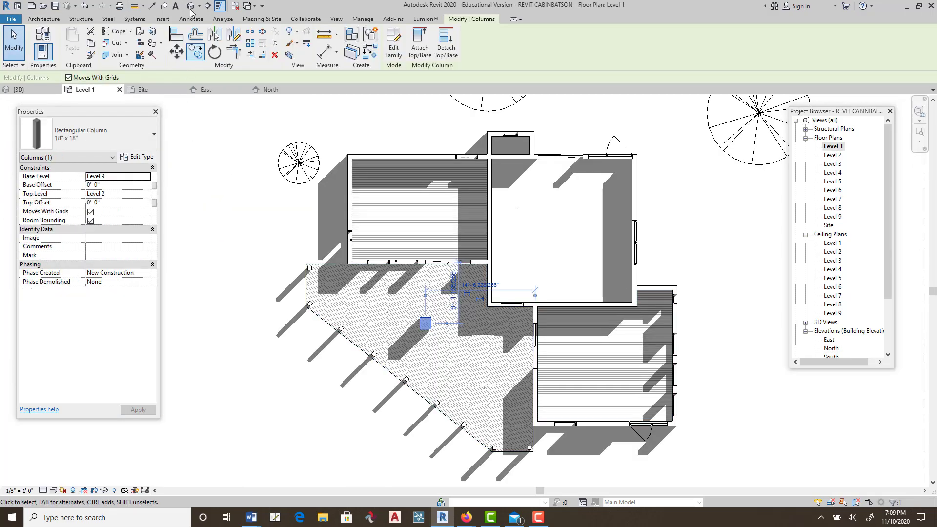
{"action": "left_click", "coordinate": [191, 6]}
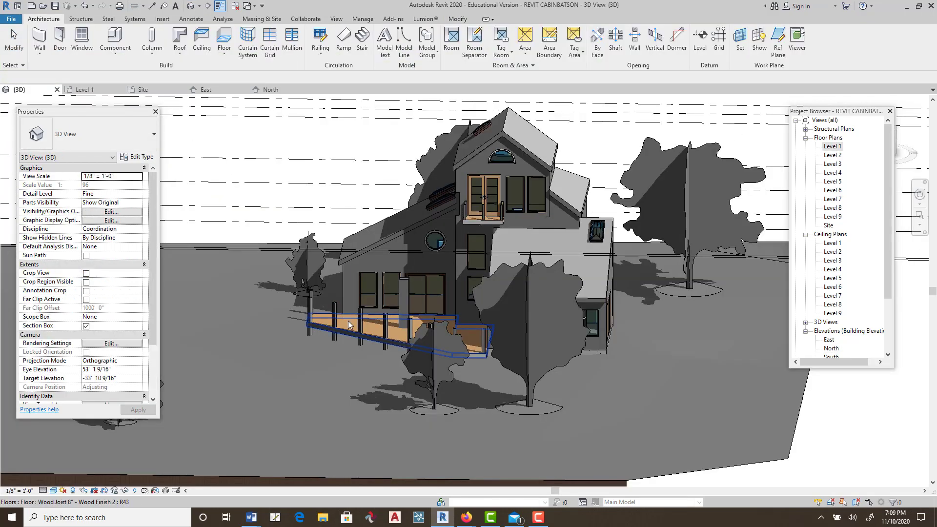
{"action": "middle_click_drag", "start_coordinate": [420, 254], "coordinate": [390, 345], "text": "shift"}
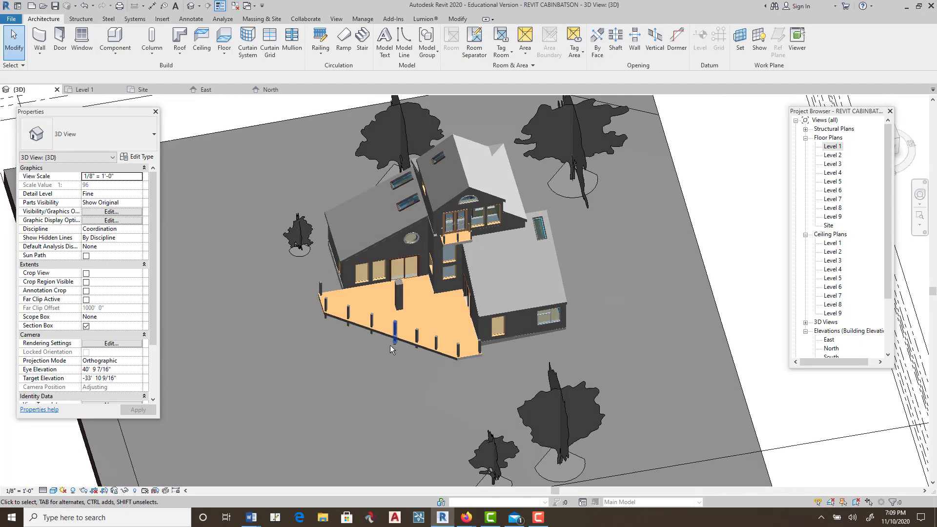
{"action": "scroll", "coordinate": [390, 345], "scroll_direction": "up", "scroll_amount": 6}
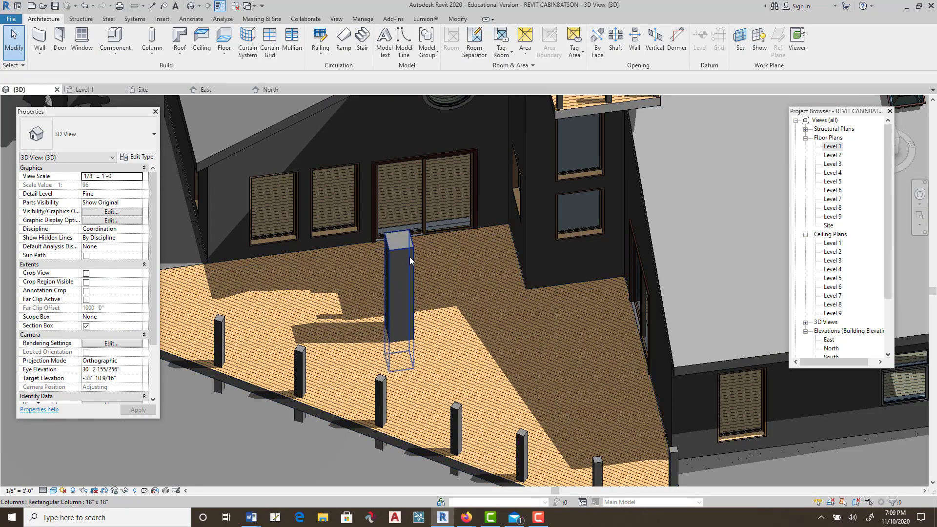
{"action": "left_click", "coordinate": [409, 256]}
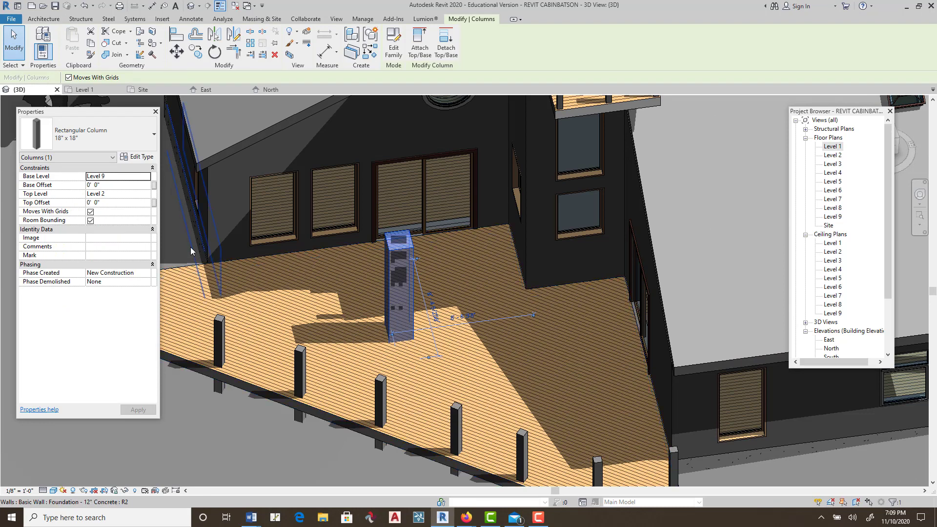
{"action": "left_click", "coordinate": [139, 157]}
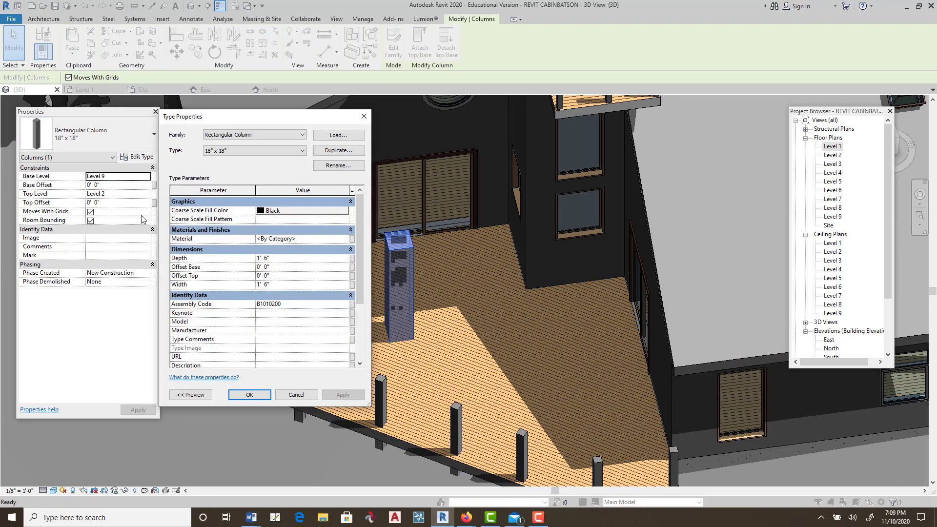
{"action": "left_click", "coordinate": [339, 150]}
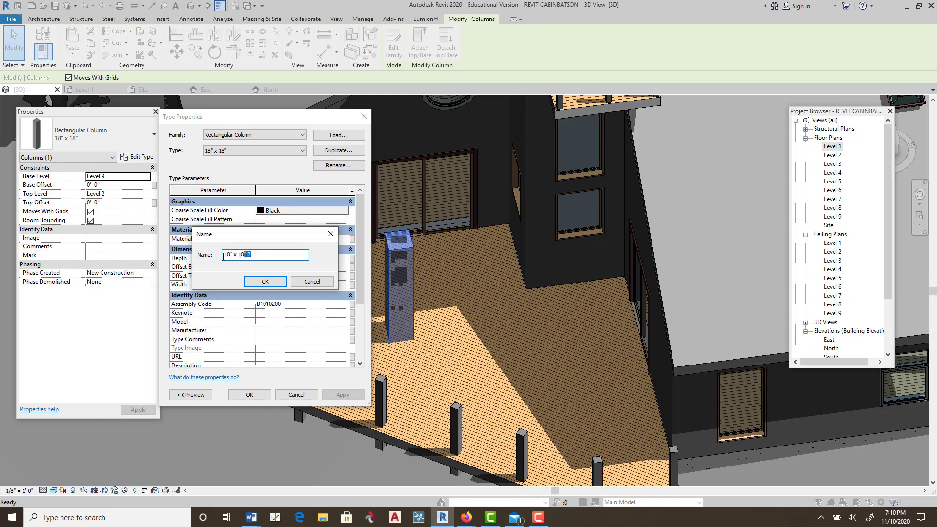
{"action": "type", "text": "2 x"}
{"action": "left_click", "coordinate": [279, 281]}
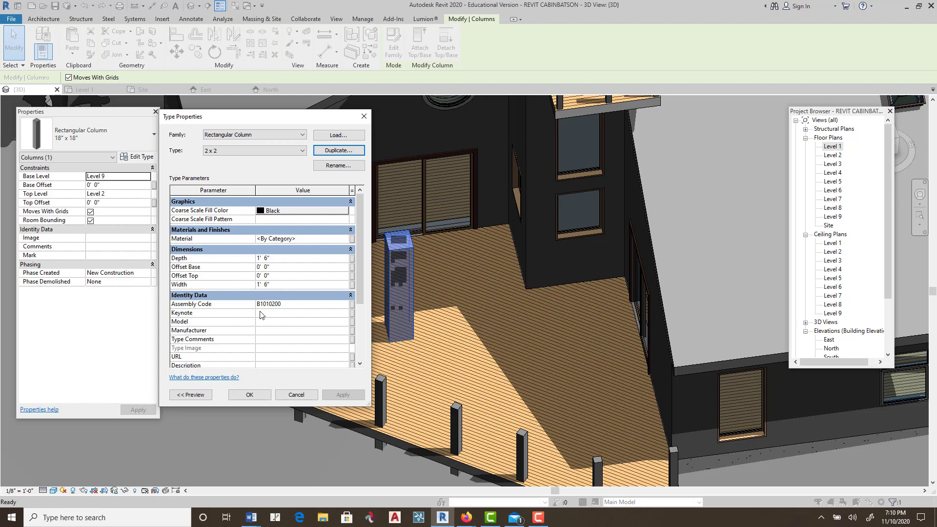
Set both the depth and the width of the 2 x 2 column type to 1 1/2"
{"action": "left_click", "coordinate": [265, 258]}
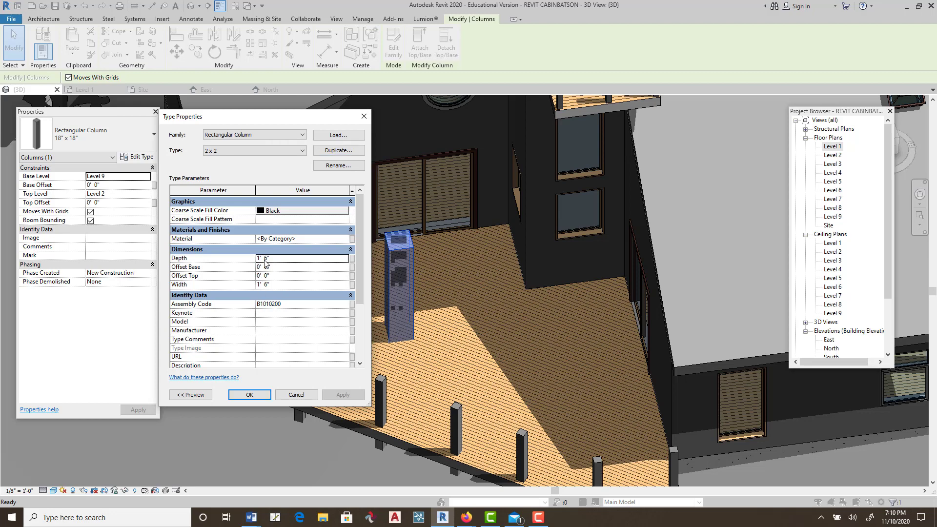
{"action": "double_click", "coordinate": [278, 258]}
{"action": "type", "text": "1"}
{"action": "double_click", "coordinate": [275, 284]}
{"action": "type", "text": "1"}
{"action": "left_click", "coordinate": [280, 259]}
{"action": "type", "text": "1"}
{"action": "left_click", "coordinate": [276, 285]}
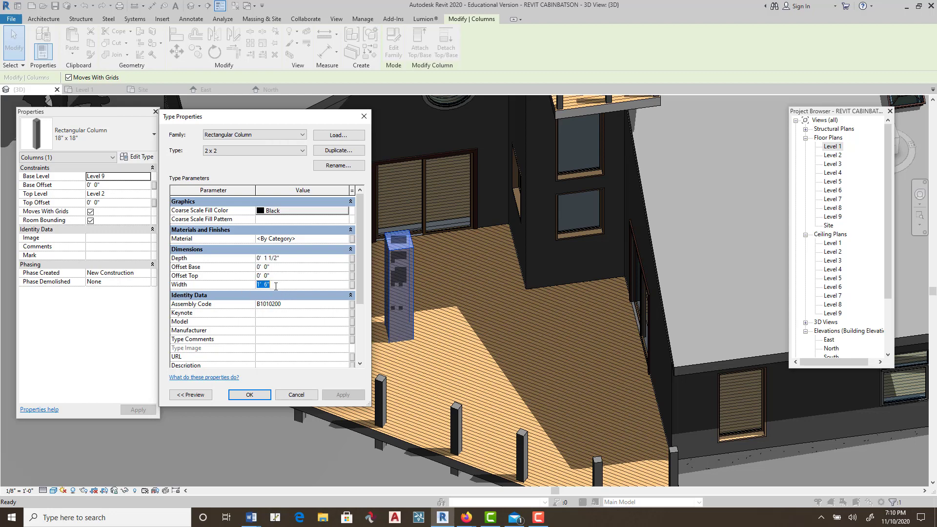
{"action": "type", "text": "1 1/2"}
{"action": "left_click", "coordinate": [250, 394]}
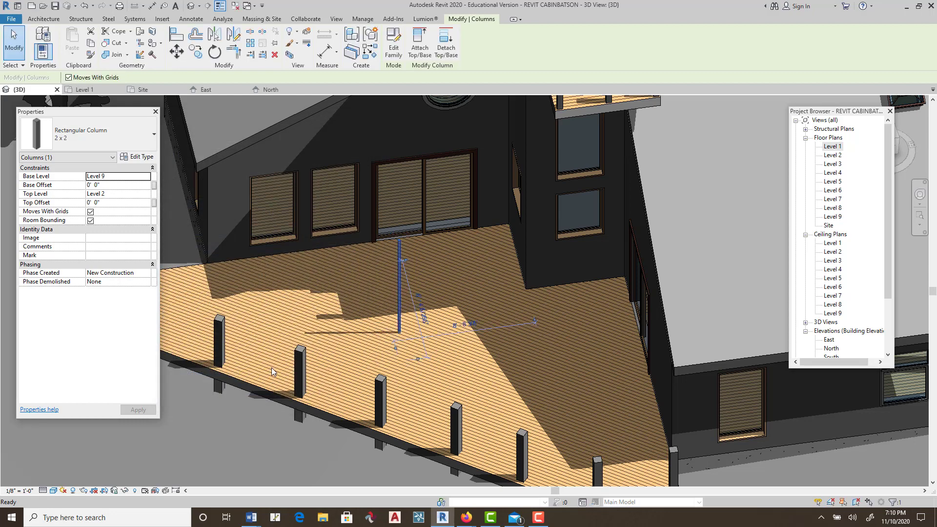
Examine the resized column in the 3D view, and open the Level 1 floor plan to look at the posts along the deck's edge
{"action": "scroll", "coordinate": [421, 299], "scroll_direction": "up", "scroll_amount": 5}
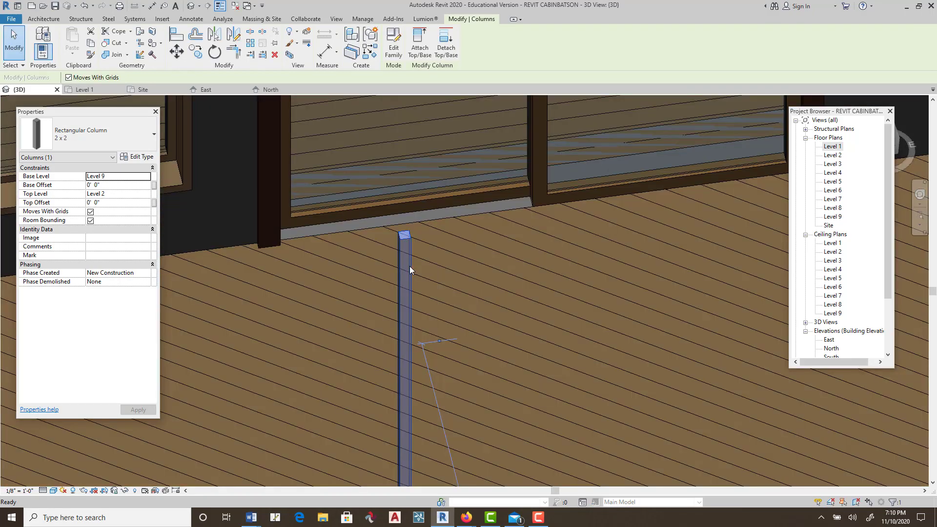
{"action": "scroll", "coordinate": [410, 268], "scroll_direction": "down", "scroll_amount": 5}
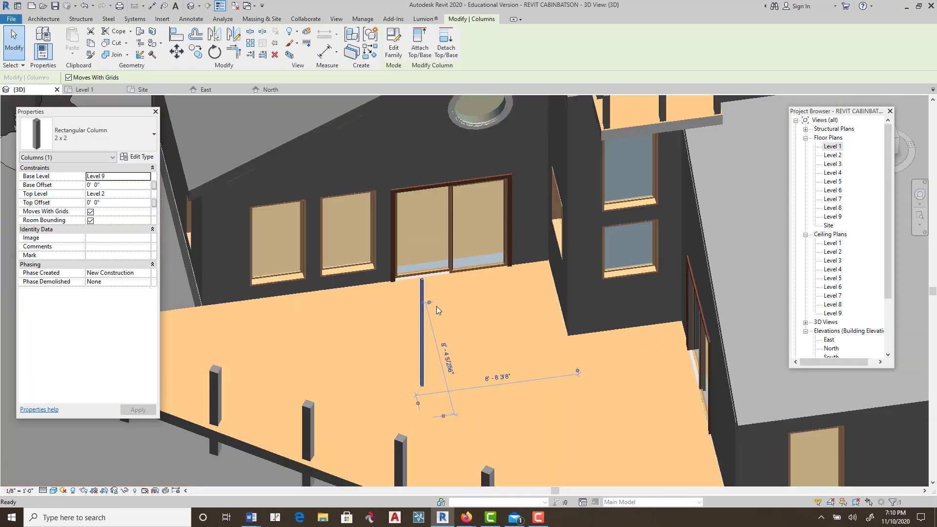
{"action": "scroll", "coordinate": [415, 455], "scroll_direction": "down", "scroll_amount": 3}
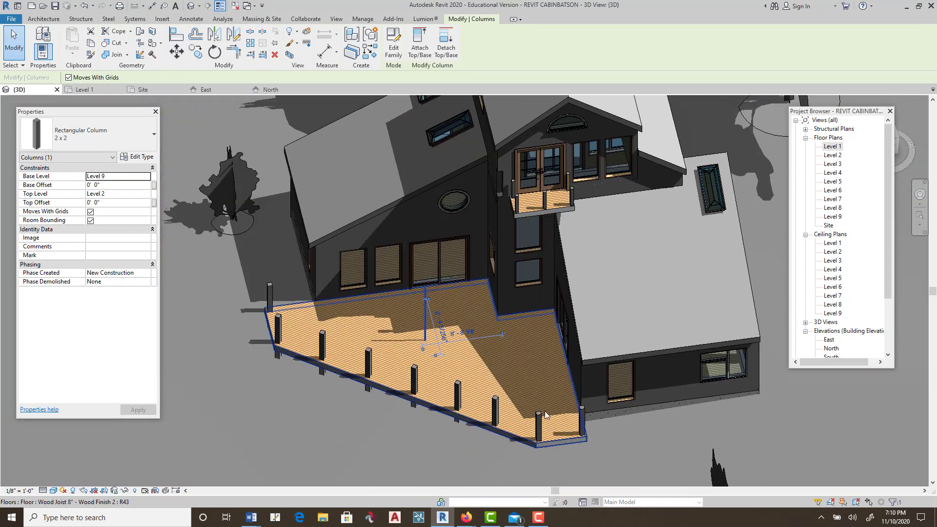
{"action": "double_click", "coordinate": [833, 146]}
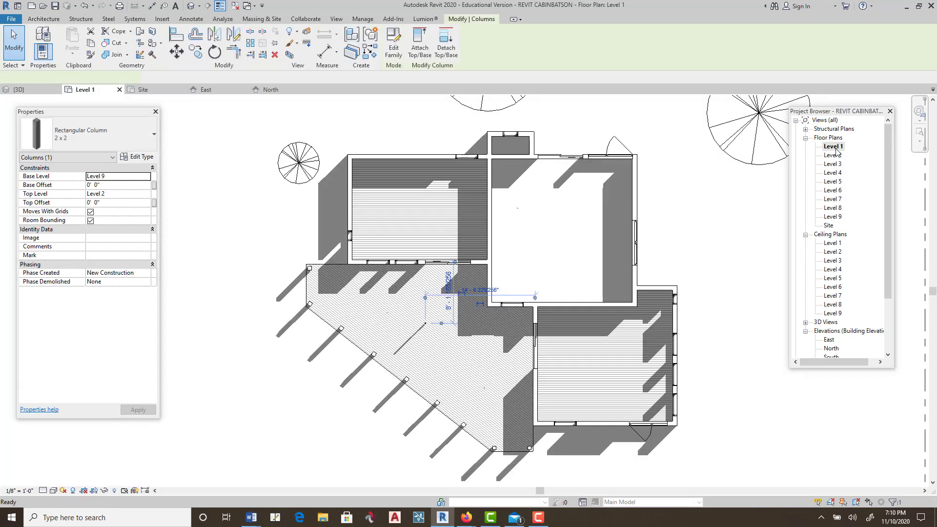
{"action": "scroll", "coordinate": [532, 461], "scroll_direction": "up", "scroll_amount": 5}
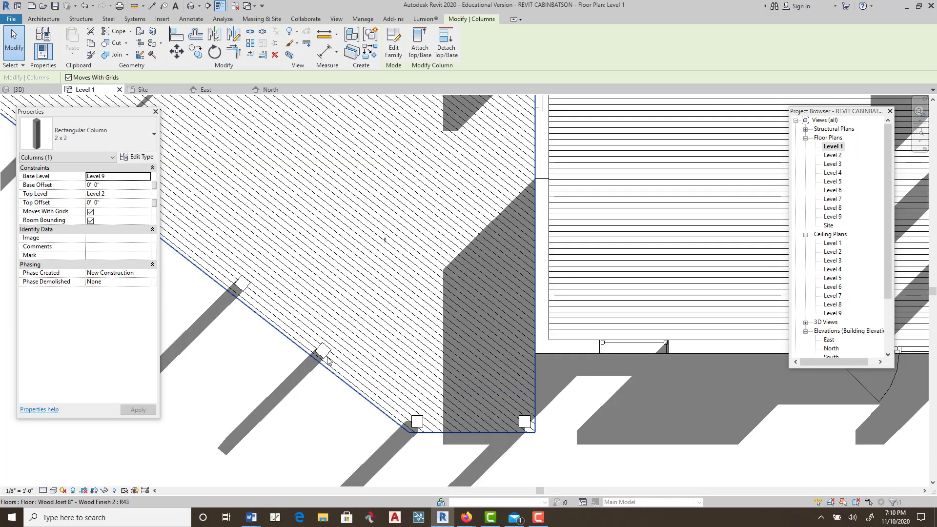
{"action": "scroll", "coordinate": [381, 398], "scroll_direction": "down", "scroll_amount": 4}
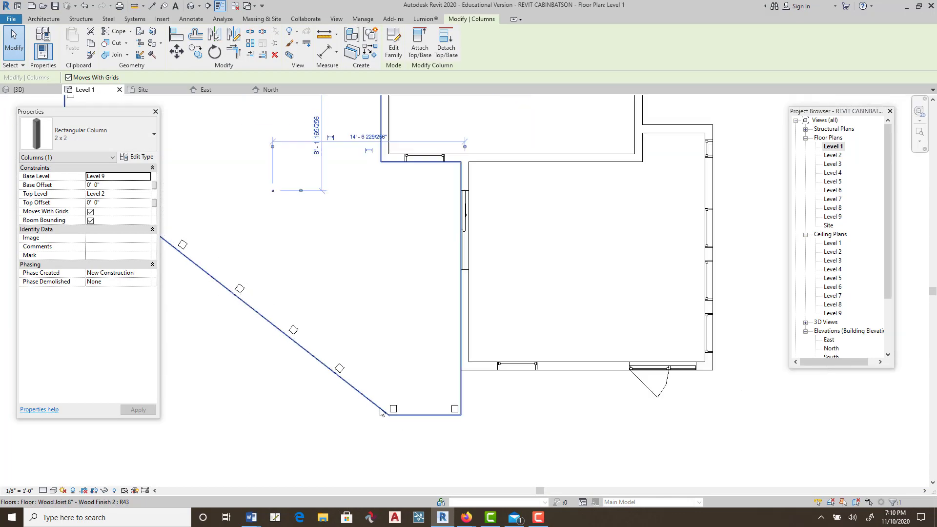
Move the 2 x 2 column a short distance diagonally toward the deck's angled edge in the Level 1 floor plan
{"action": "scroll", "coordinate": [467, 351], "scroll_direction": "up", "scroll_amount": 5}
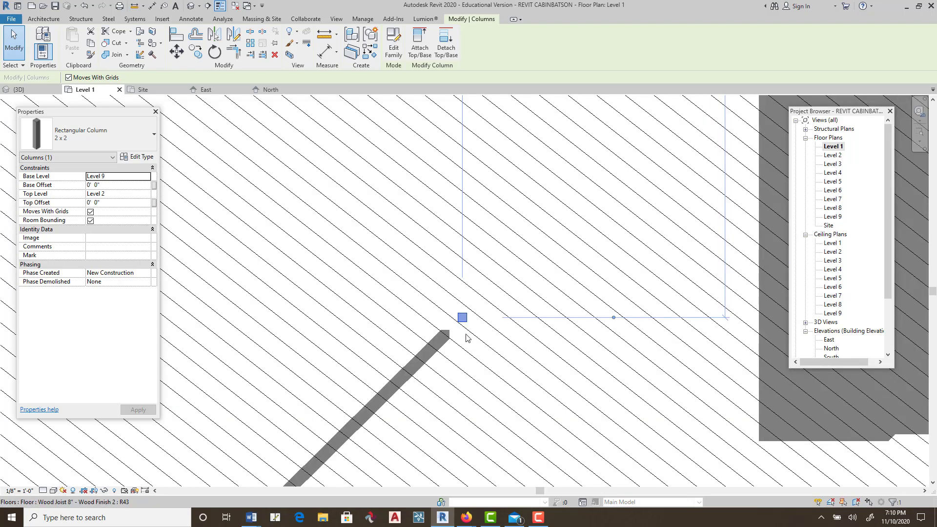
{"action": "key", "text": "Escape"}
{"action": "left_click", "coordinate": [463, 317]}
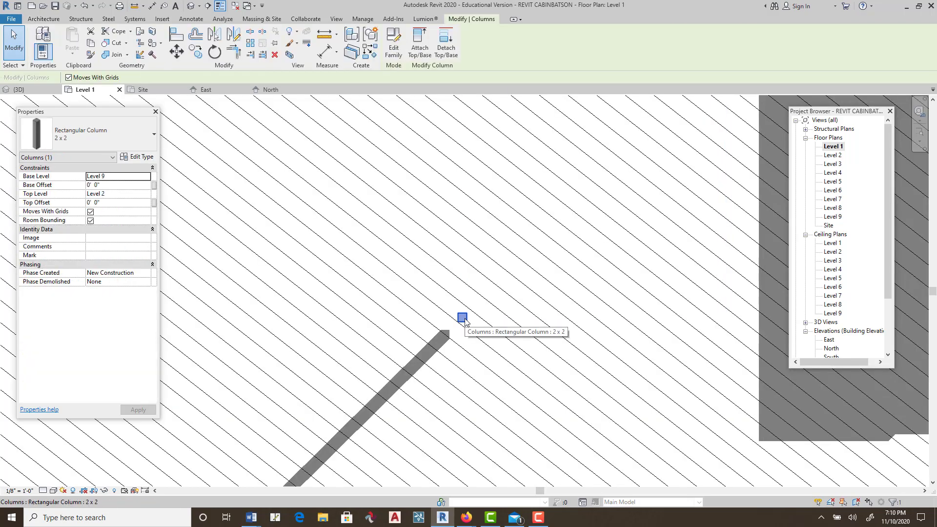
{"action": "left_click", "coordinate": [177, 51]}
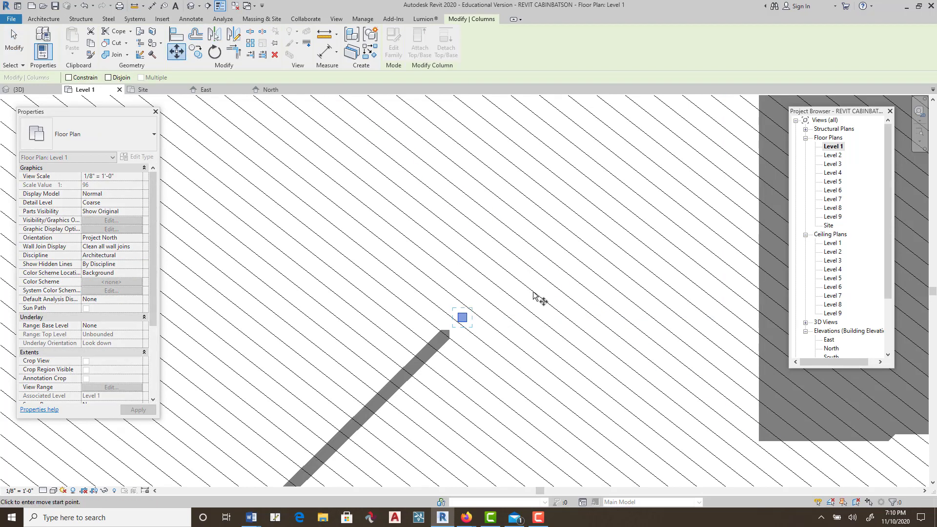
{"action": "left_click", "coordinate": [468, 321]}
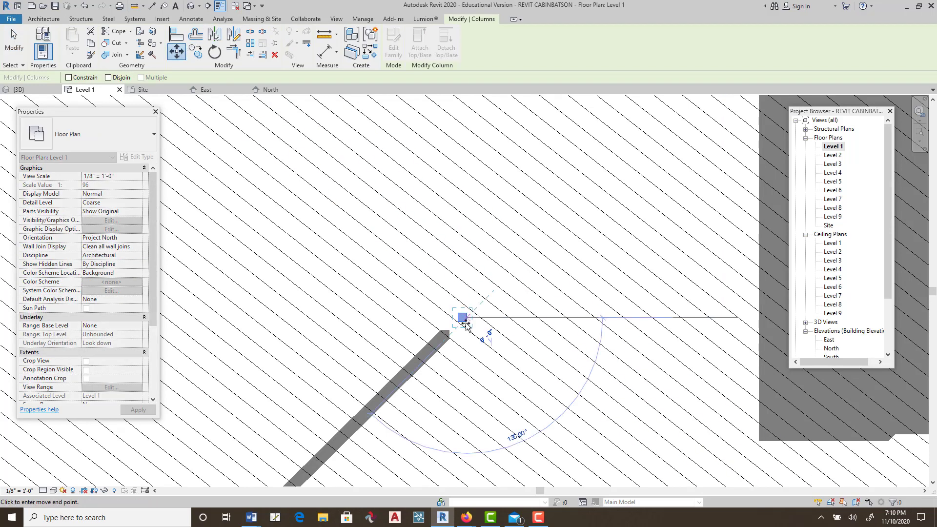
{"action": "left_click", "coordinate": [436, 353]}
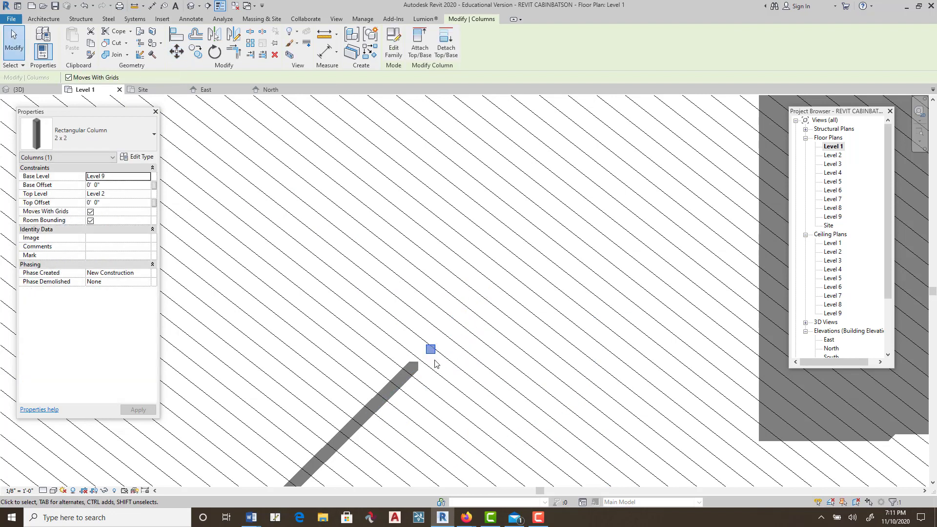
Rotate the 2 x 2 column about its centre by about 44°
{"action": "left_click", "coordinate": [215, 52]}
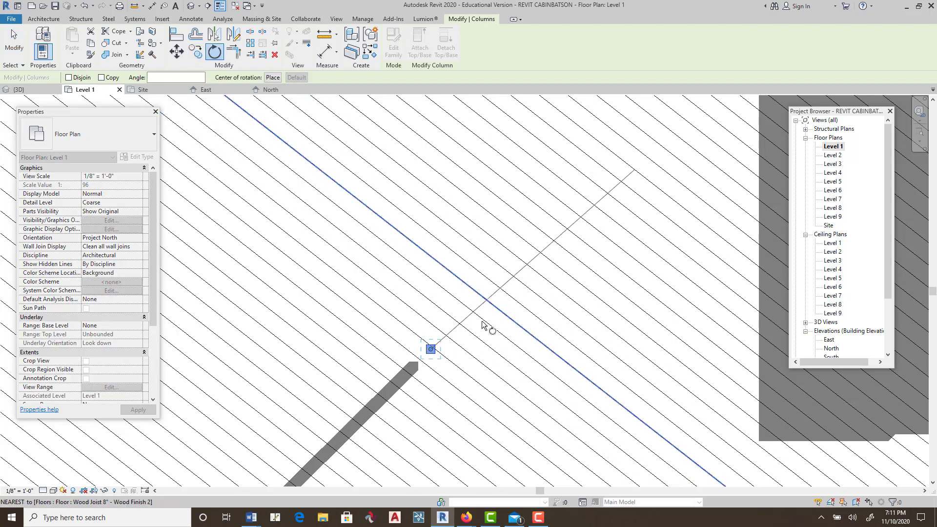
{"action": "left_click", "coordinate": [387, 392]}
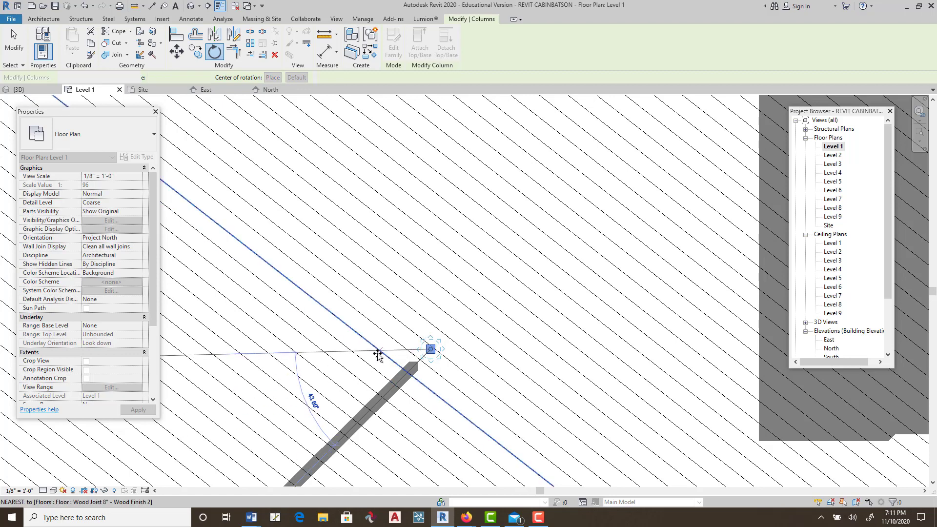
{"action": "left_click", "coordinate": [379, 356]}
{"action": "scroll", "coordinate": [537, 365], "scroll_direction": "down", "scroll_amount": 3}
{"action": "middle_click_drag", "start_coordinate": [523, 326], "coordinate": [489, 147]}
{"action": "key", "text": "Escape"}
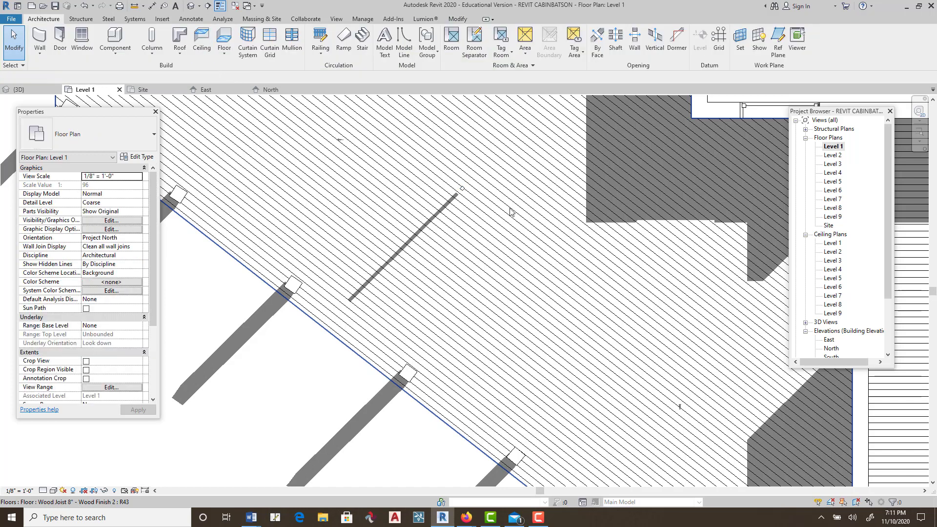
Delete the 2 x 2 column standing in the middle of the deck
{"action": "left_click", "coordinate": [462, 190]}
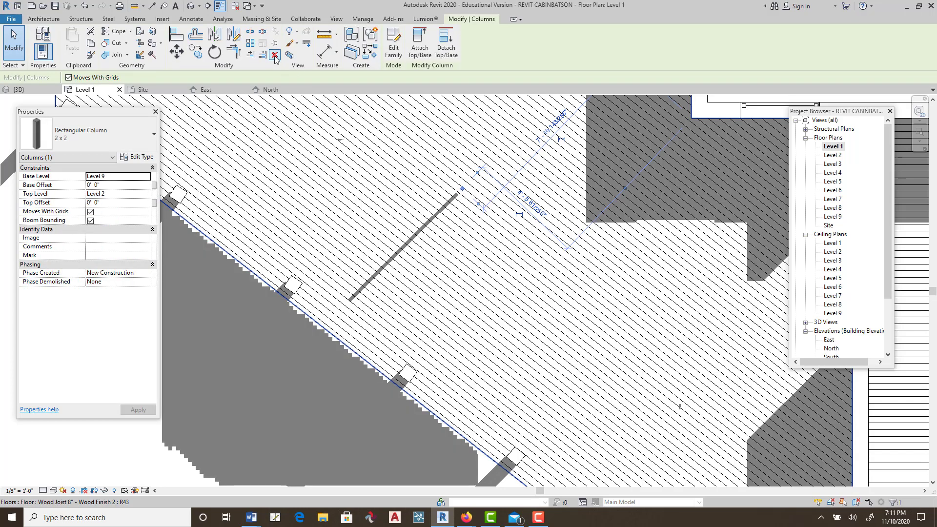
{"action": "key", "text": "Escape"}
{"action": "scroll", "coordinate": [479, 272], "scroll_direction": "down", "scroll_amount": 1}
{"action": "scroll", "coordinate": [480, 269], "scroll_direction": "down", "scroll_amount": 4}
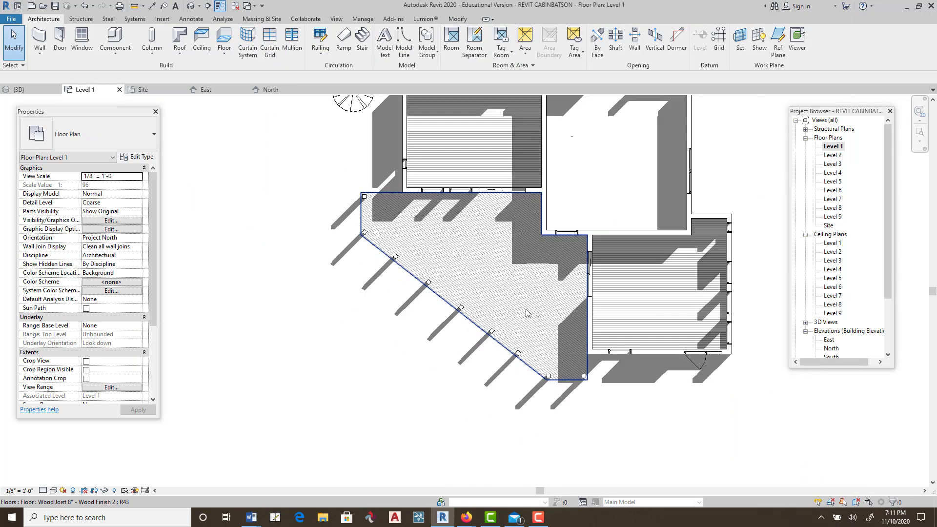
{"action": "scroll", "coordinate": [526, 312], "scroll_direction": "down", "scroll_amount": 1}
{"action": "middle_click_drag", "start_coordinate": [526, 310], "coordinate": [449, 347]}
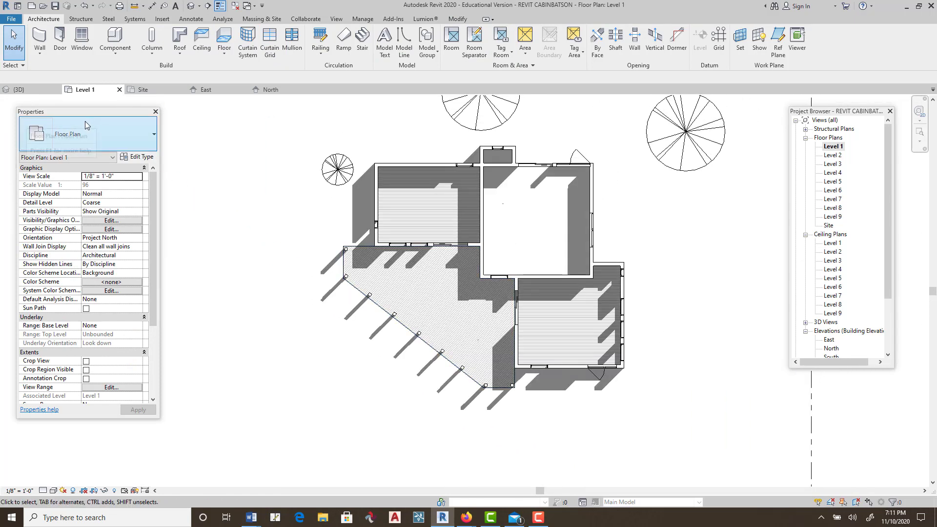
{"action": "left_click", "coordinate": [43, 53]}
{"action": "left_click", "coordinate": [41, 71]}
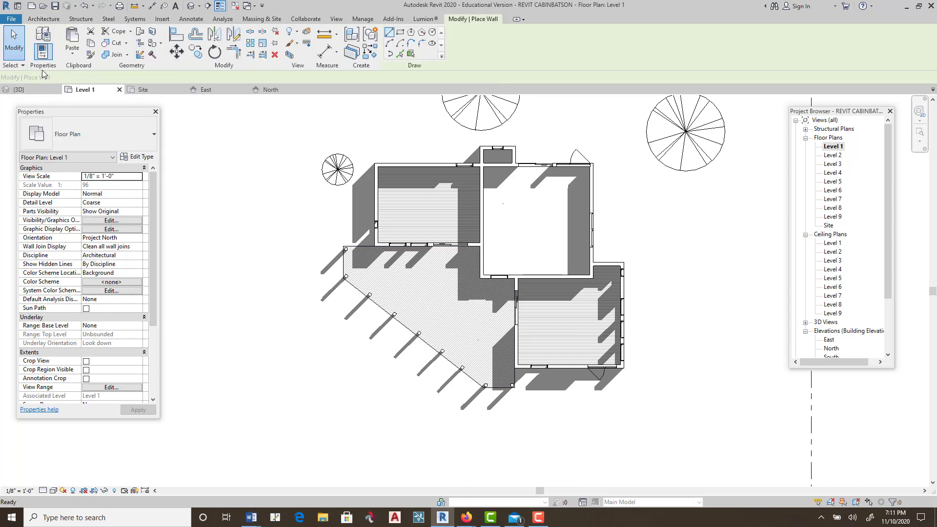
{"action": "left_click", "coordinate": [154, 140]}
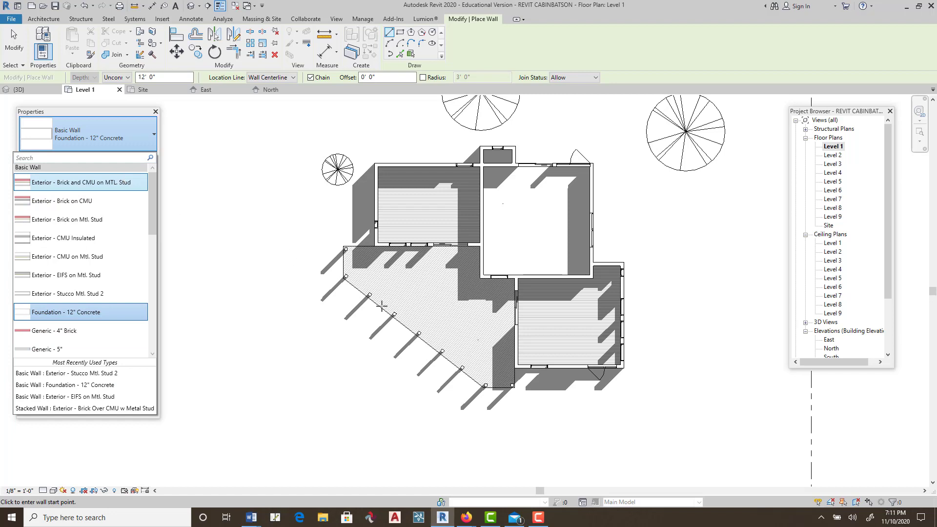
{"action": "mouse_move", "coordinate": [422, 366]}
{"action": "middle_mouse_down"}
{"action": "mouse_move", "coordinate": [427, 354]}
{"action": "mouse_move", "coordinate": [416, 366]}
{"action": "middle_mouse_up"}
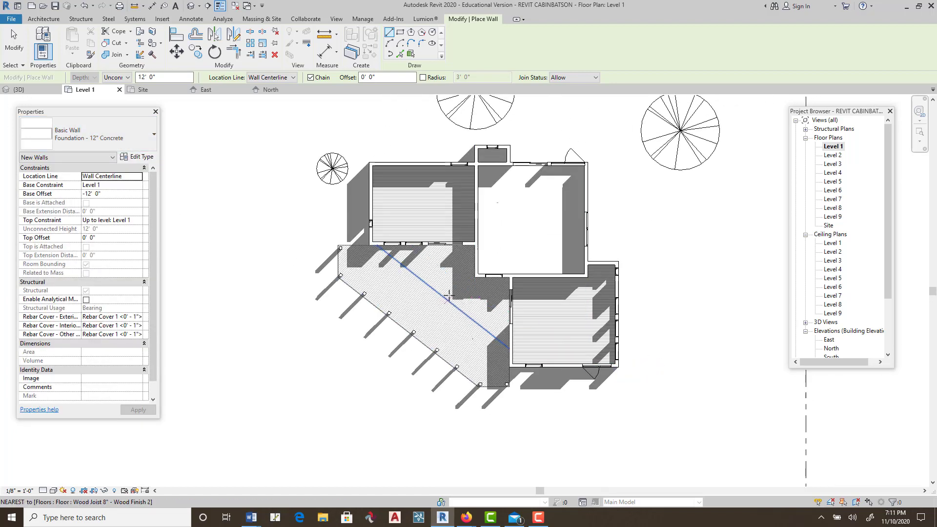
Examine the cabin, its deck and the surrounding site in the 3D view and the Level 1 floor plan
{"action": "left_click", "coordinate": [198, 6]}
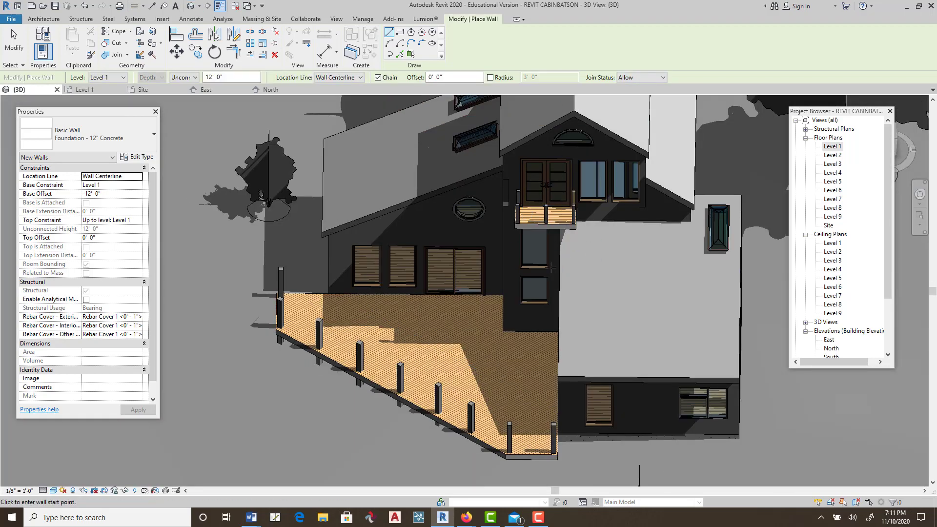
{"action": "scroll", "coordinate": [549, 250], "scroll_direction": "down", "scroll_amount": 1}
{"action": "middle_click_drag", "start_coordinate": [547, 251], "coordinate": [536, 174]}
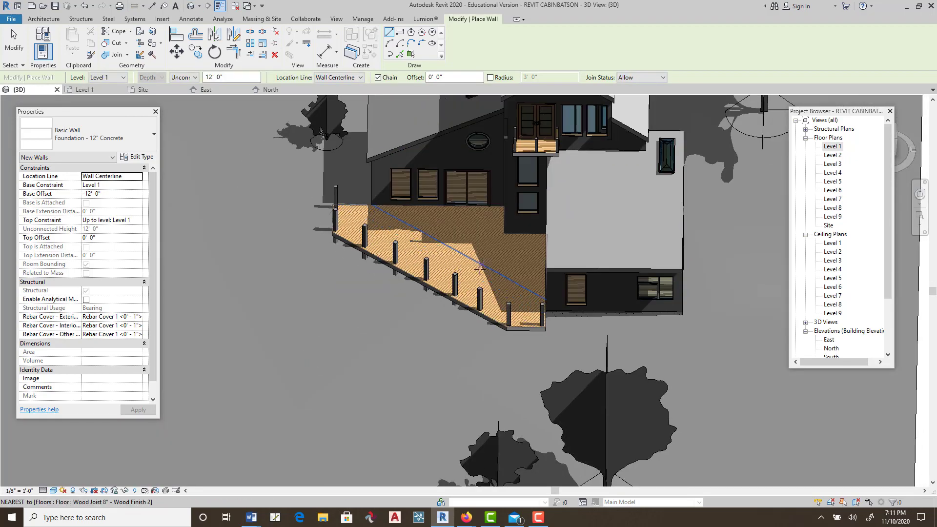
{"action": "scroll", "coordinate": [457, 268], "scroll_direction": "down", "scroll_amount": 2}
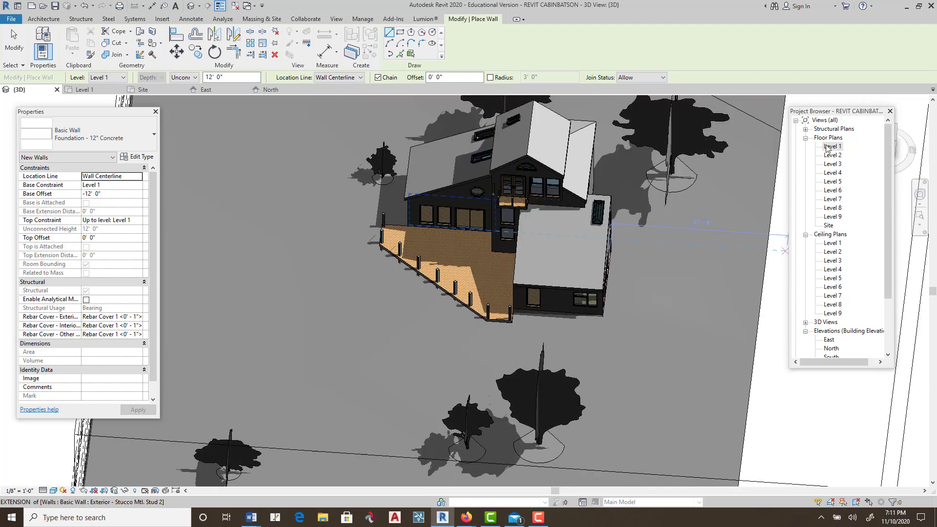
{"action": "double_click", "coordinate": [832, 146]}
{"action": "scroll", "coordinate": [565, 245], "scroll_direction": "down", "scroll_amount": 5}
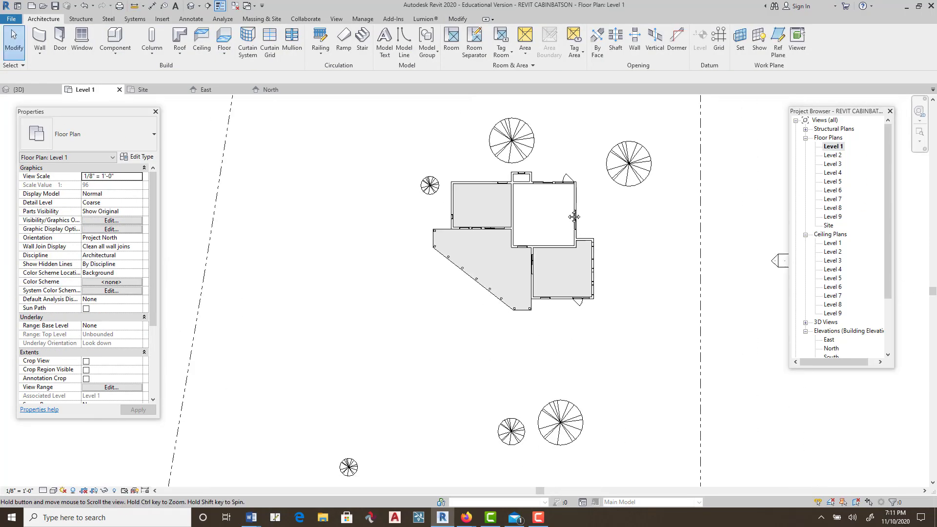
{"action": "middle_click_drag", "start_coordinate": [565, 253], "coordinate": [616, 224]}
{"action": "scroll", "coordinate": [615, 223], "scroll_direction": "down", "scroll_amount": 1}
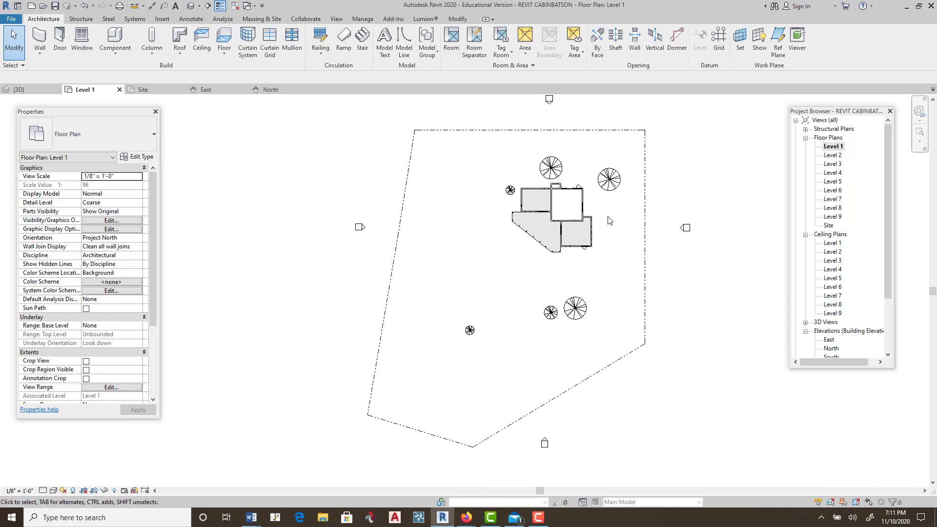
In the Site plan, start a topography subregion and sketch a boundary line about 140' long diagonally across the southern part of the lot
{"action": "double_click", "coordinate": [829, 225]}
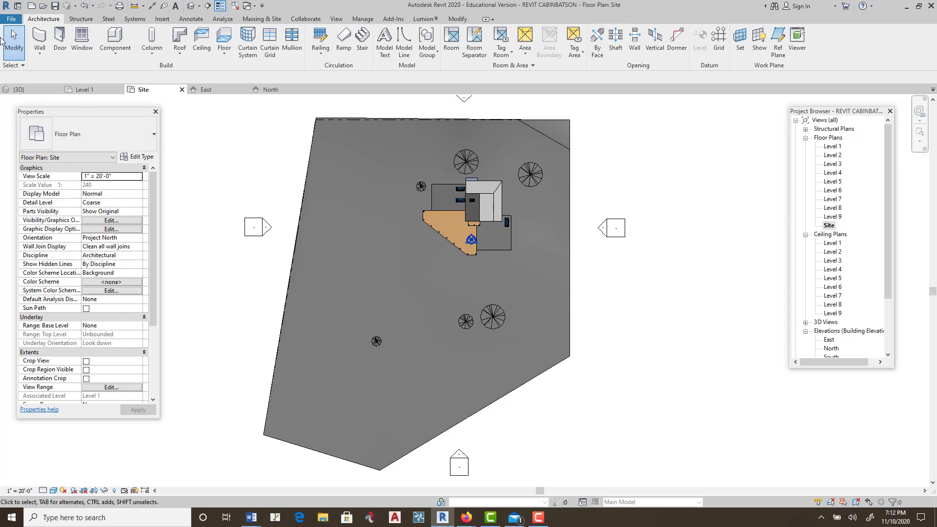
{"action": "left_click", "coordinate": [257, 19]}
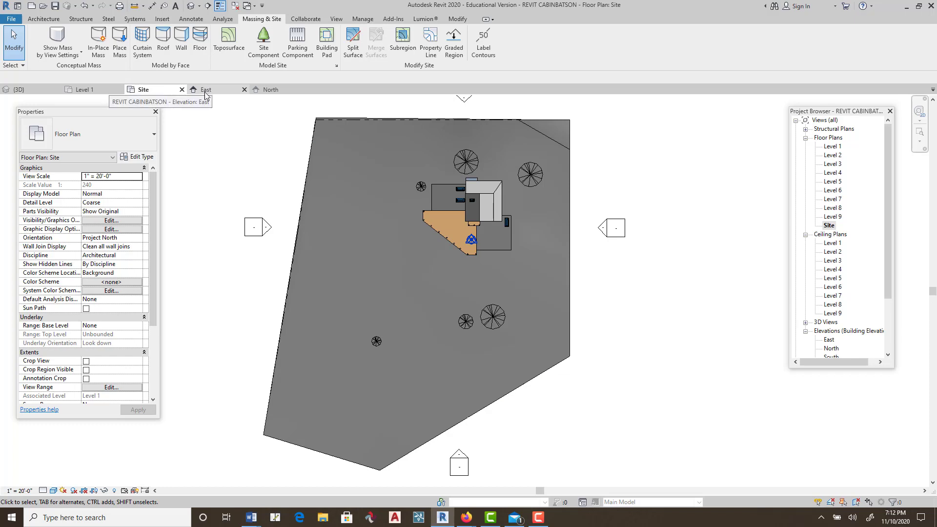
{"action": "left_click", "coordinate": [405, 35]}
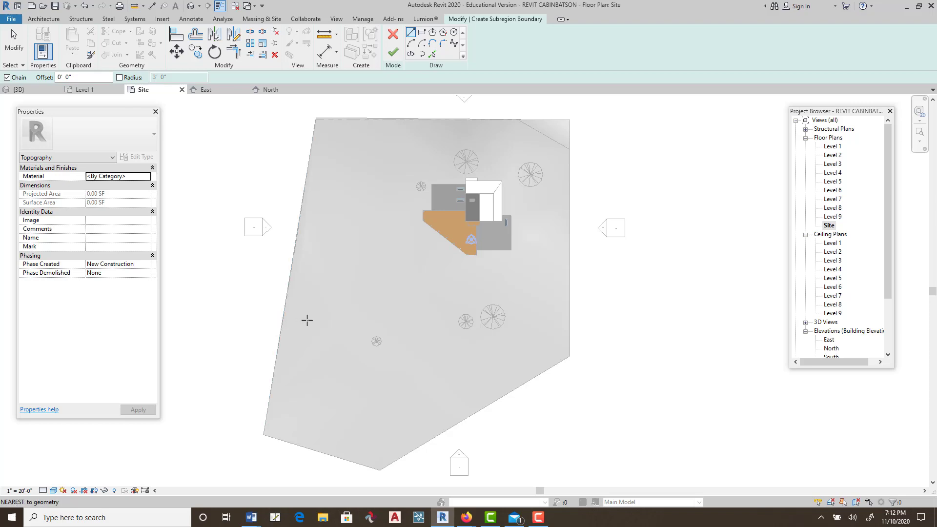
{"action": "left_click", "coordinate": [259, 342]}
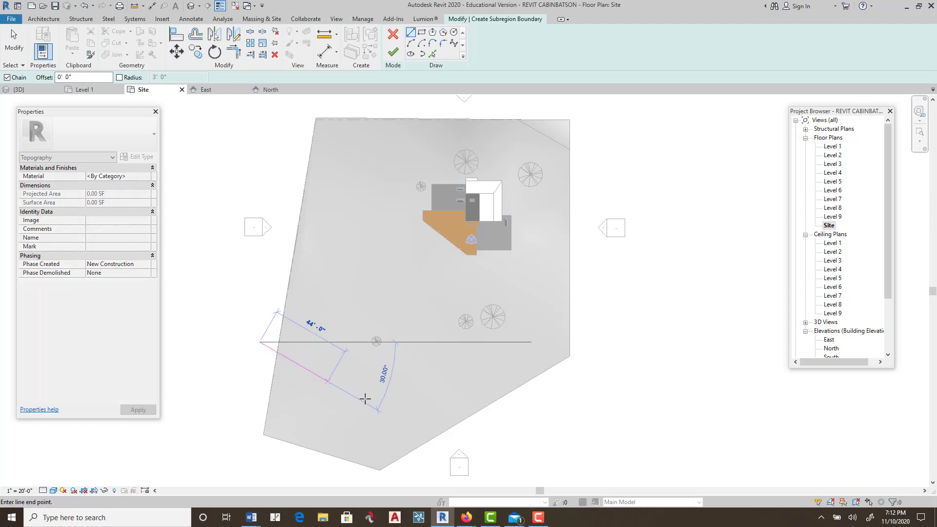
{"action": "left_click", "coordinate": [485, 451]}
{"action": "middle_click_drag", "start_coordinate": [518, 414], "coordinate": [598, 334]}
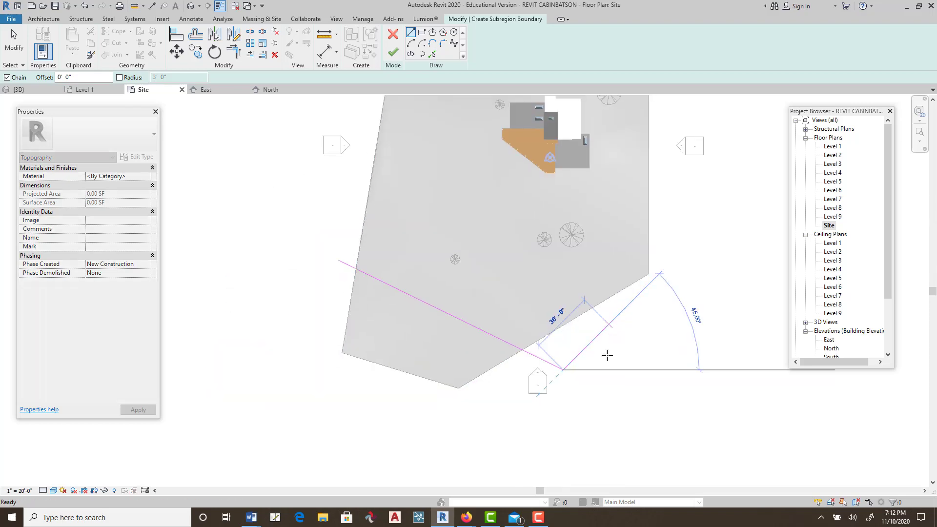
{"action": "key", "text": "Escape"}
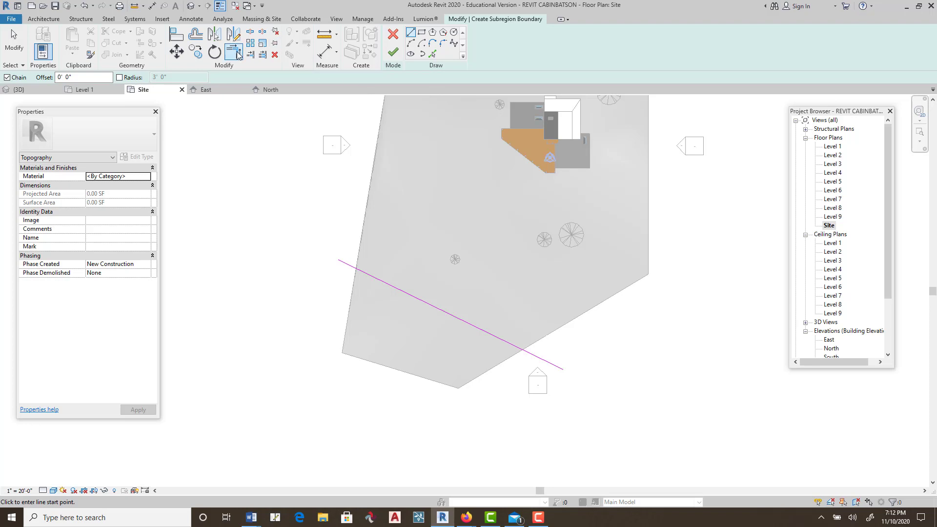
Offset copies of the subregion line 25' to both sides, and offset the copy nearer the cabin another 25' toward it
{"action": "left_click", "coordinate": [195, 35]}
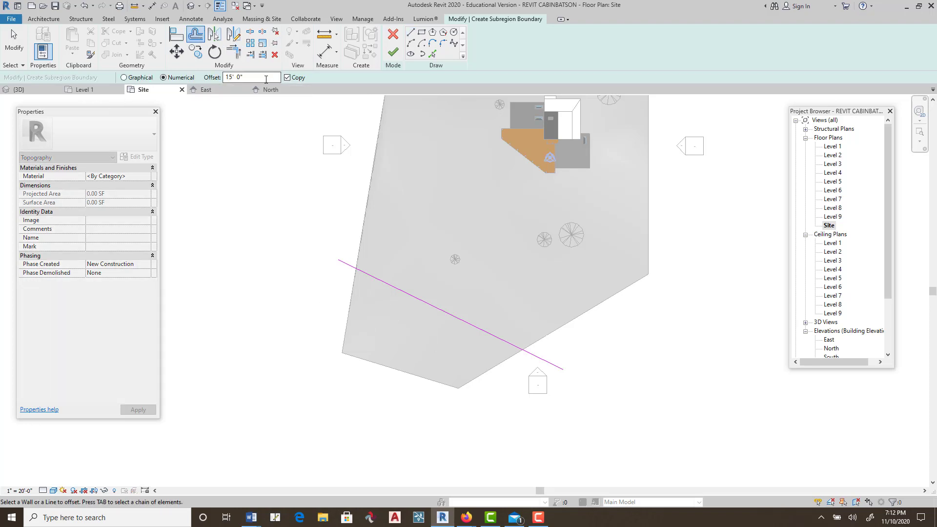
{"action": "left_click_drag", "start_coordinate": [265, 79], "coordinate": [198, 74]}
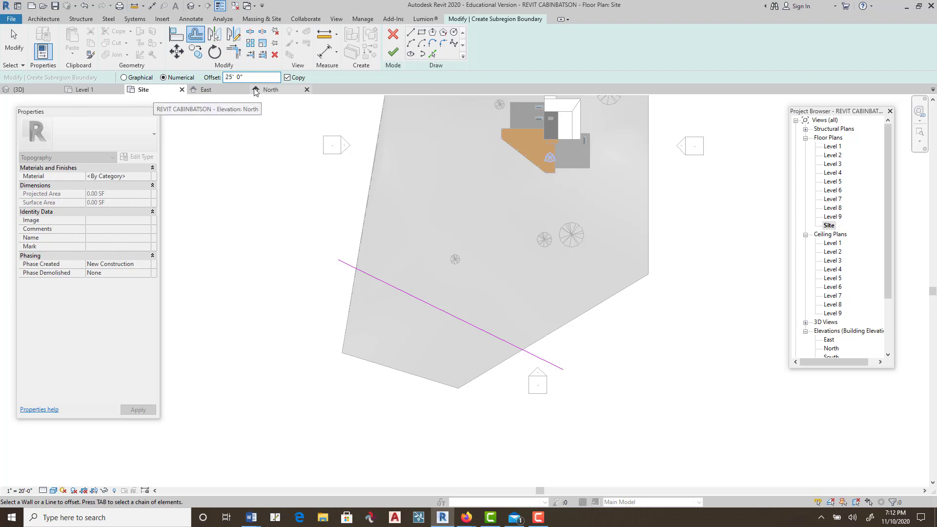
{"action": "left_click", "coordinate": [397, 289]}
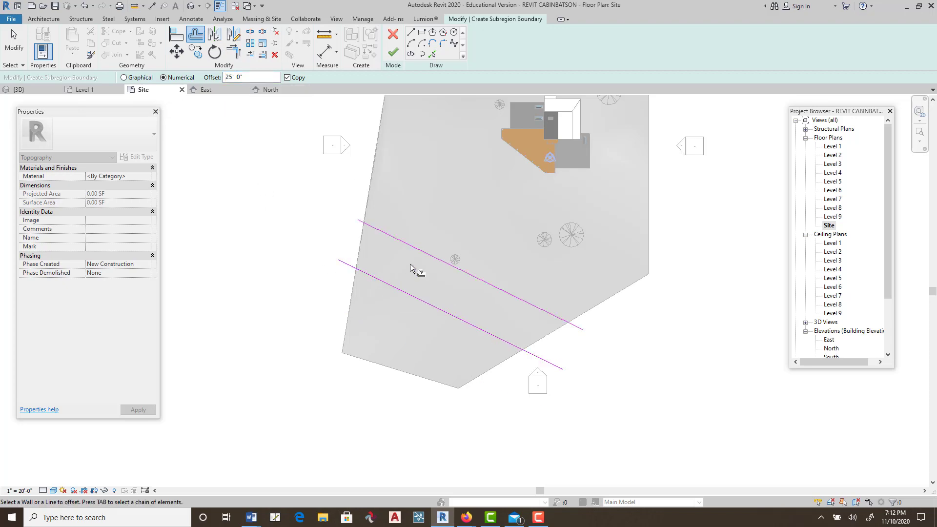
{"action": "left_click", "coordinate": [403, 292]}
{"action": "left_click", "coordinate": [403, 289]}
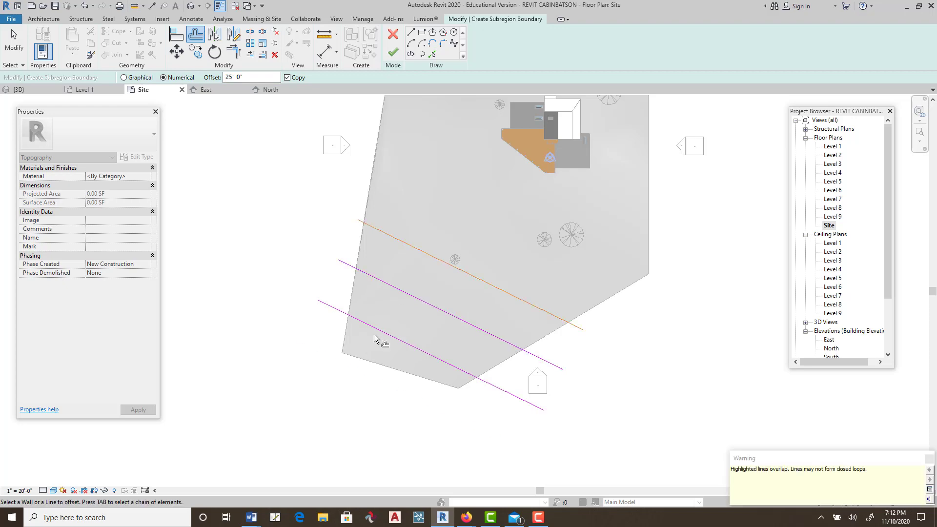
{"action": "left_click", "coordinate": [519, 302]}
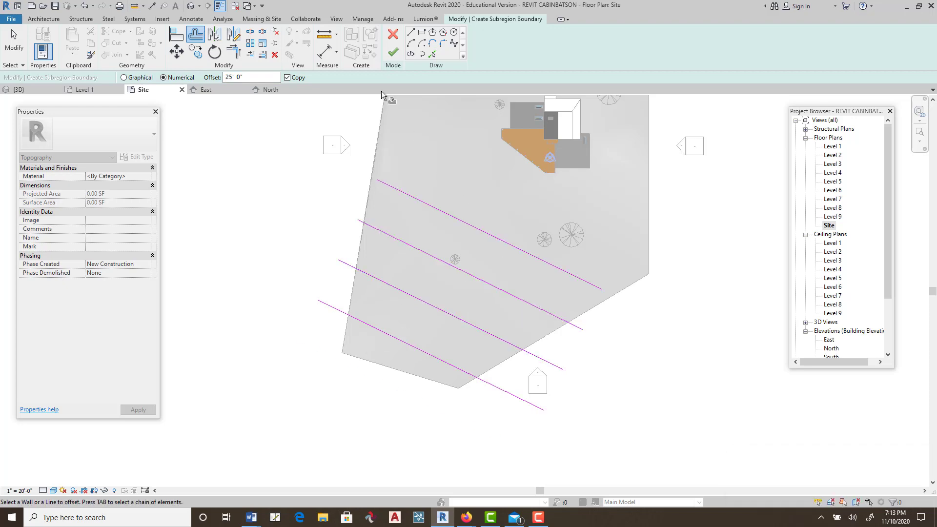
Delete the offset line nearest the cabin and the duplicate overlapping the line beside it
{"action": "key", "text": "Escape"}
{"action": "left_click", "coordinate": [275, 55]}
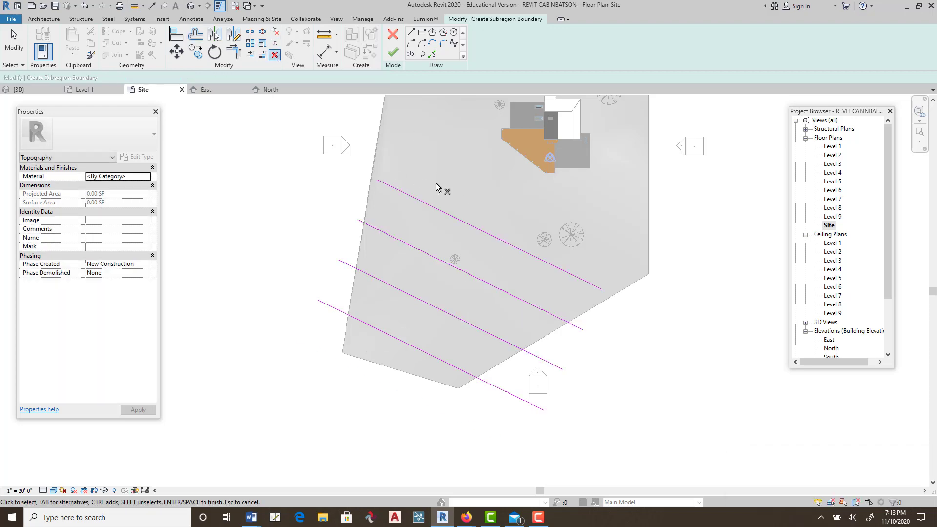
{"action": "left_click", "coordinate": [448, 216]}
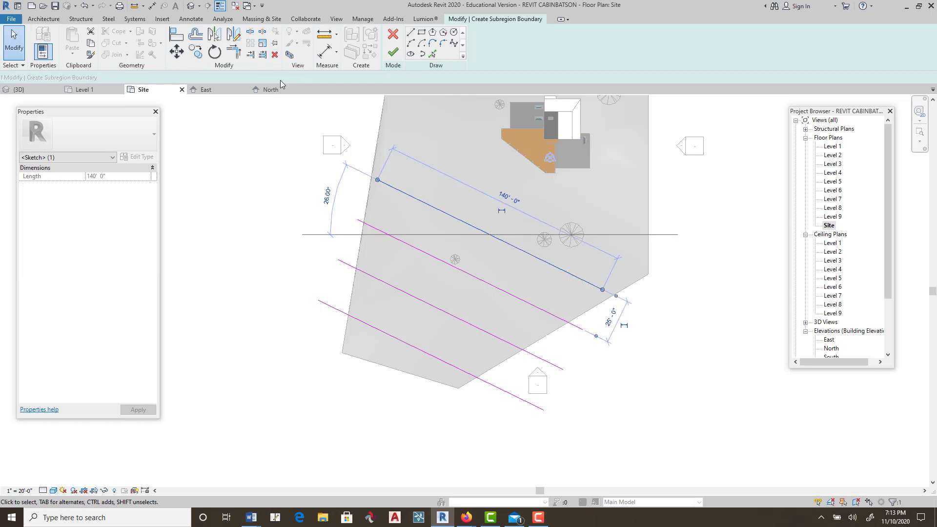
{"action": "left_click", "coordinate": [275, 55]}
{"action": "left_click", "coordinate": [416, 249]}
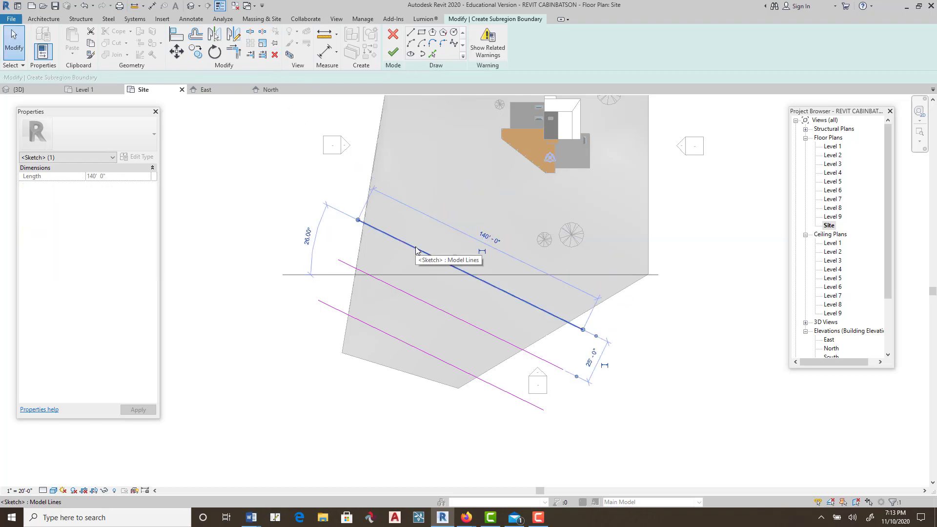
{"action": "left_click", "coordinate": [275, 54]}
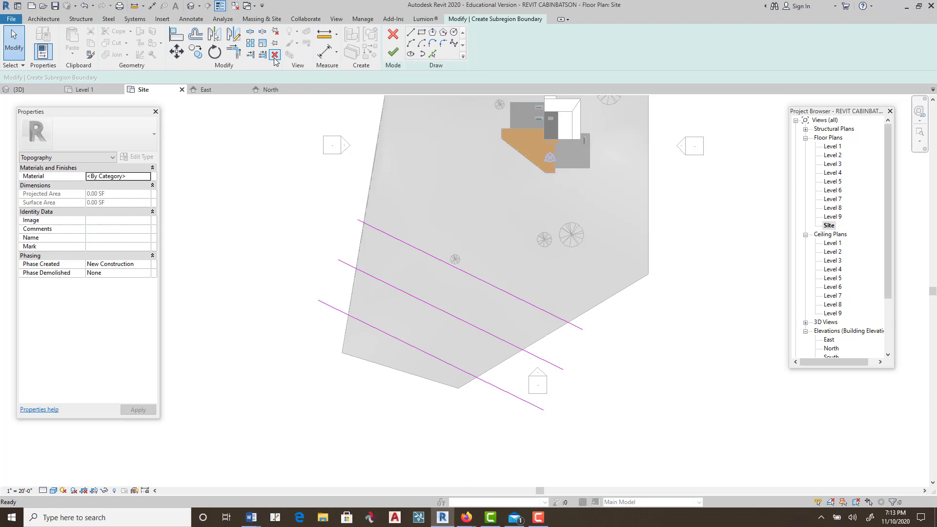
{"action": "left_click", "coordinate": [405, 243]}
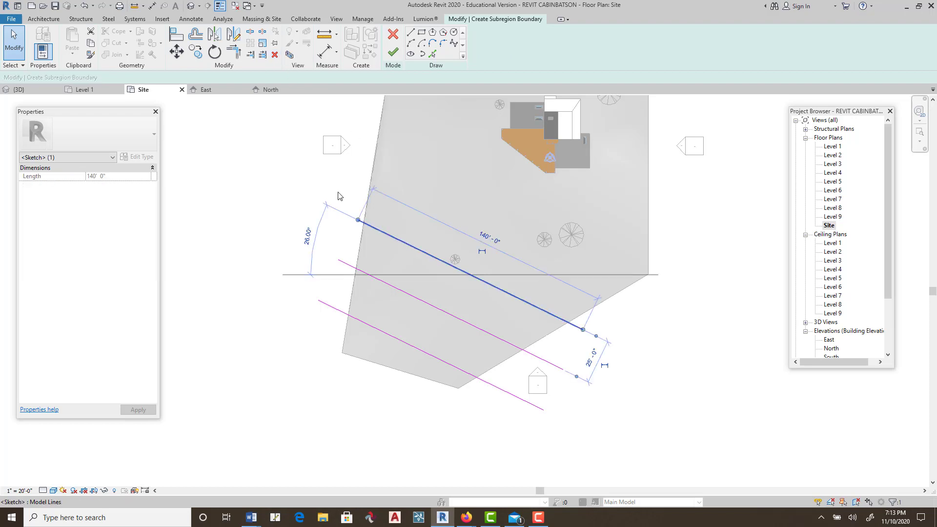
Delete the northernmost of the three diagonal subregion lines
{"action": "left_click", "coordinate": [275, 55]}
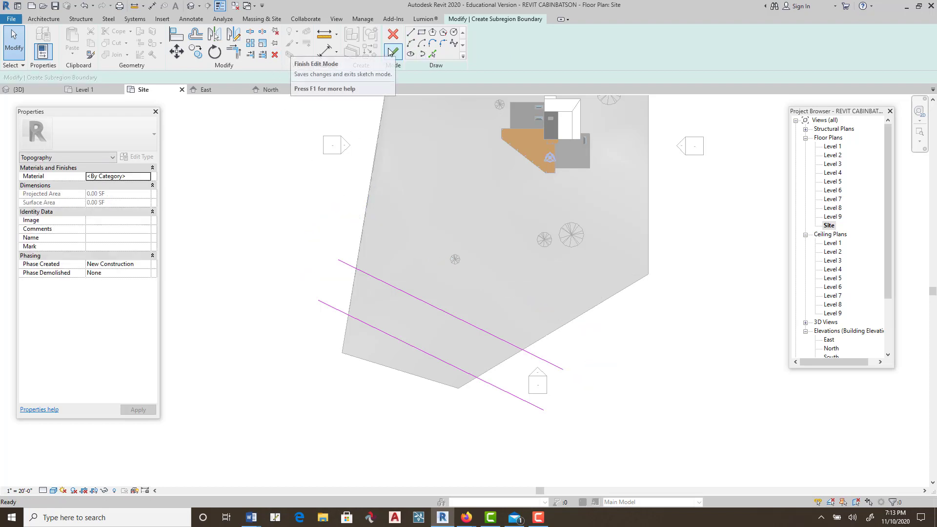
{"action": "scroll", "coordinate": [529, 283], "scroll_direction": "down", "scroll_amount": 1}
{"action": "middle_click_drag", "start_coordinate": [528, 283], "coordinate": [462, 335]}
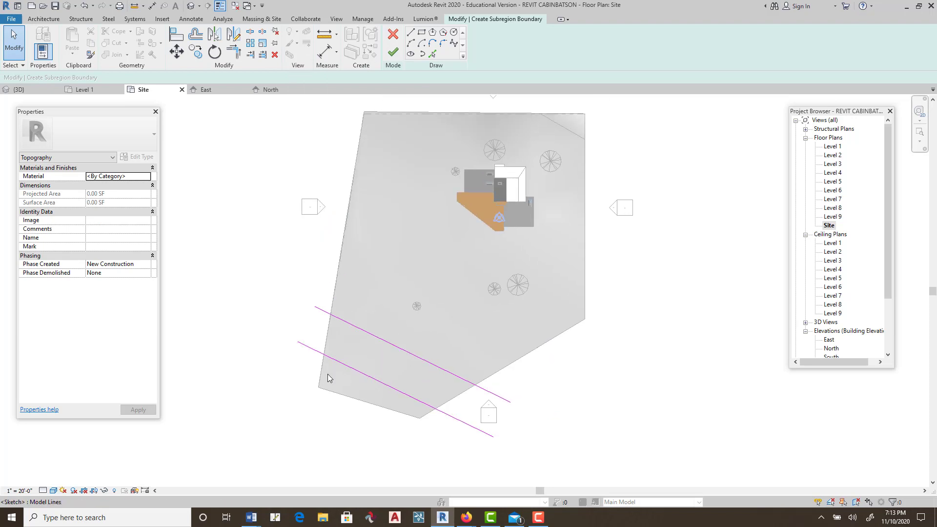
Connect the two parallel subregion lines with a sketch line along the west property edge and another along the southeast property edge
{"action": "middle_click_drag", "start_coordinate": [327, 378], "coordinate": [435, 295]}
{"action": "scroll", "coordinate": [418, 244], "scroll_direction": "up", "scroll_amount": 2}
{"action": "scroll", "coordinate": [418, 243], "scroll_direction": "up", "scroll_amount": 2}
{"action": "middle_click_drag", "start_coordinate": [608, 384], "coordinate": [489, 387]}
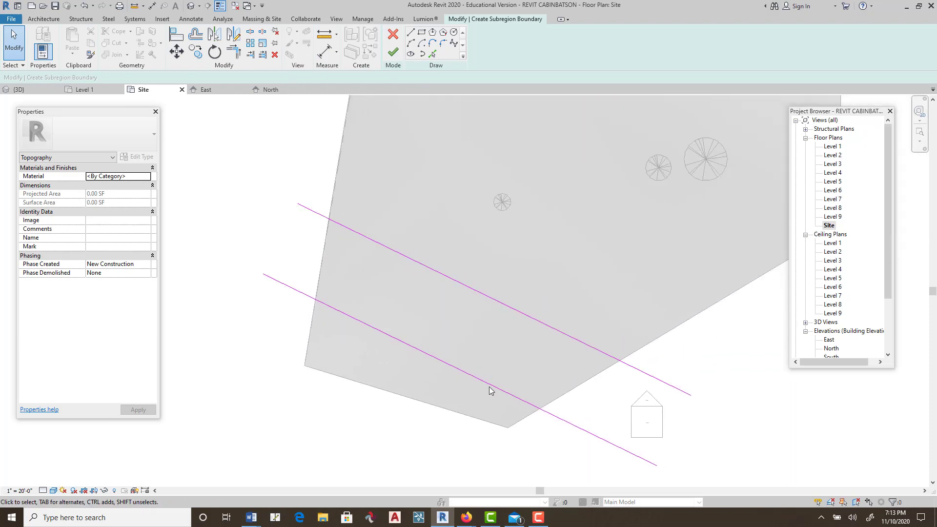
{"action": "left_click", "coordinate": [411, 32]}
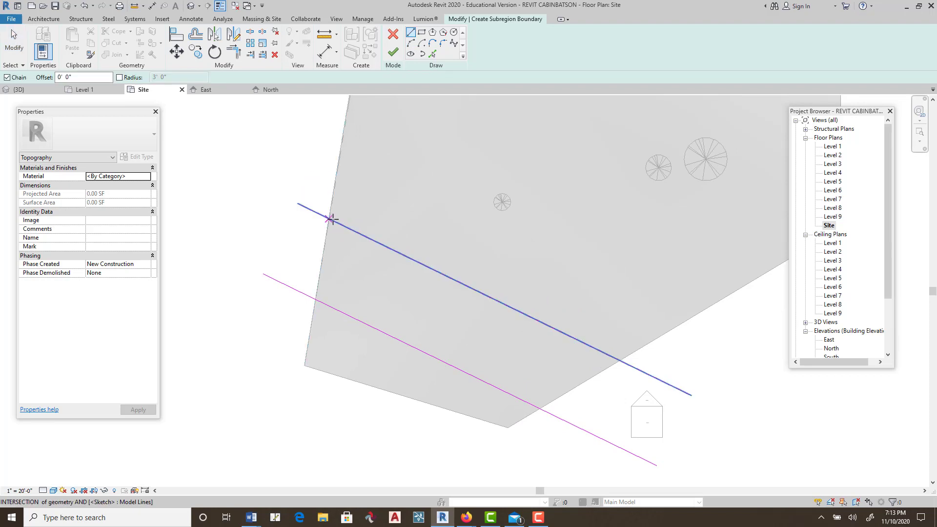
{"action": "left_click", "coordinate": [331, 219]}
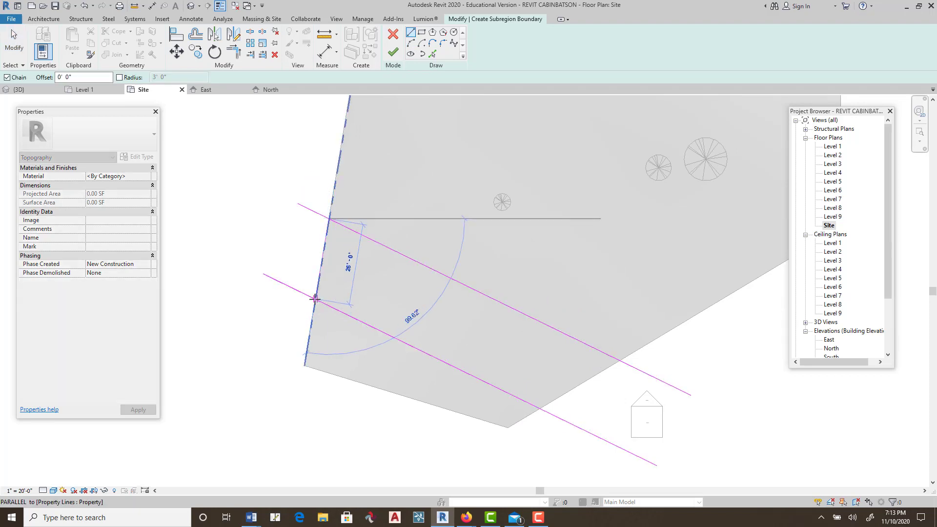
{"action": "left_click", "coordinate": [314, 299]}
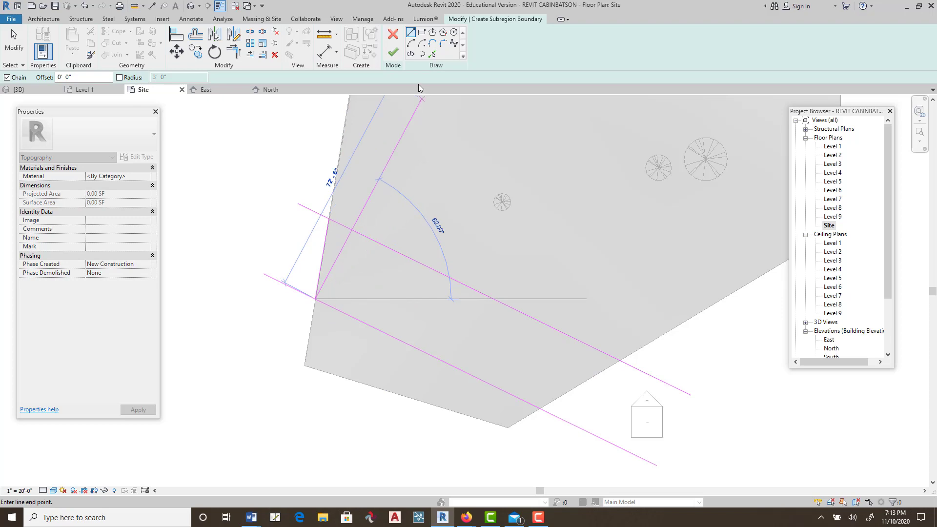
{"action": "key", "text": "Escape"}
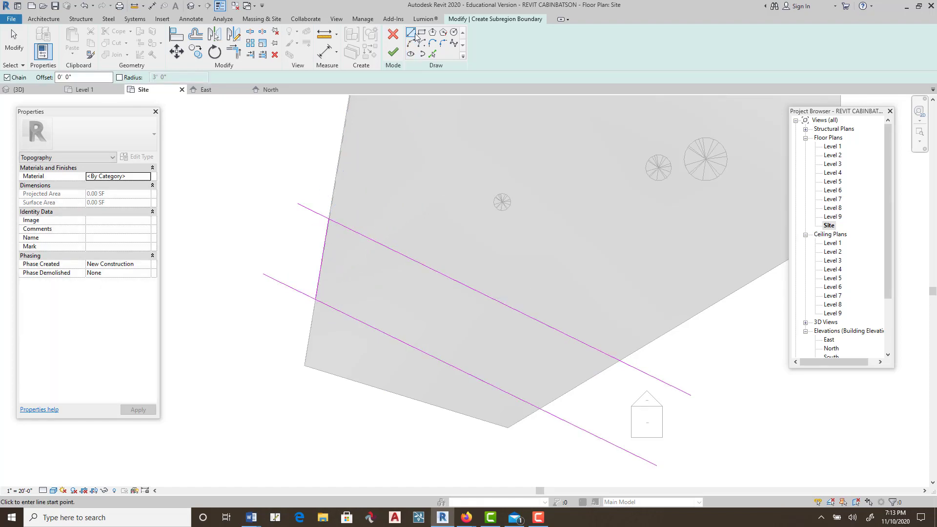
{"action": "left_click", "coordinate": [620, 360]}
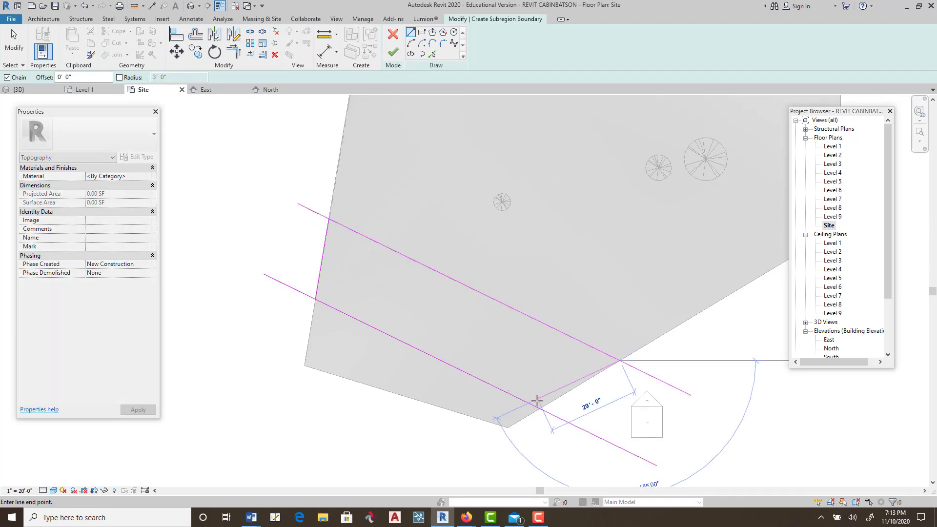
{"action": "left_click", "coordinate": [541, 408]}
{"action": "key", "text": "Escape"}
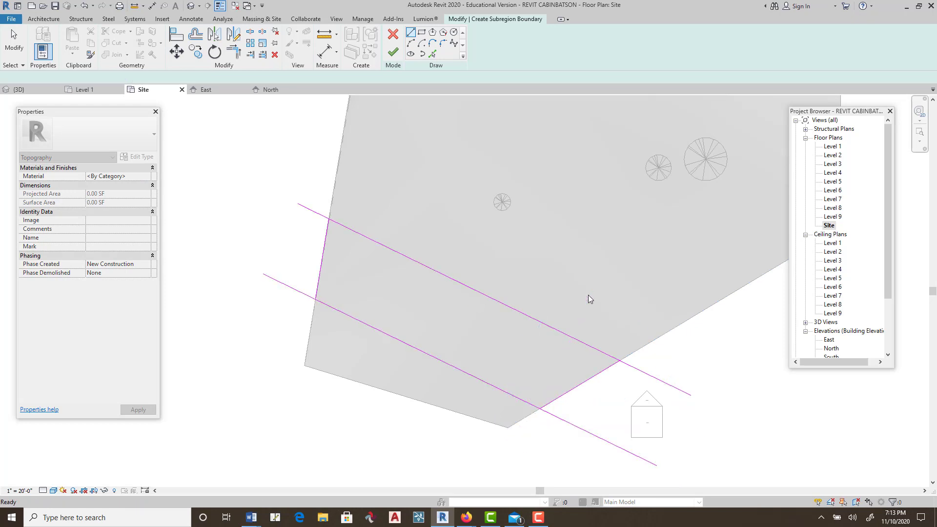
Trim both parallel lines to the connecting edge lines so the diagonal strip forms a closed four-sided boundary
{"action": "scroll", "coordinate": [546, 249], "scroll_direction": "down", "scroll_amount": 3}
{"action": "middle_click_drag", "start_coordinate": [546, 249], "coordinate": [531, 249]}
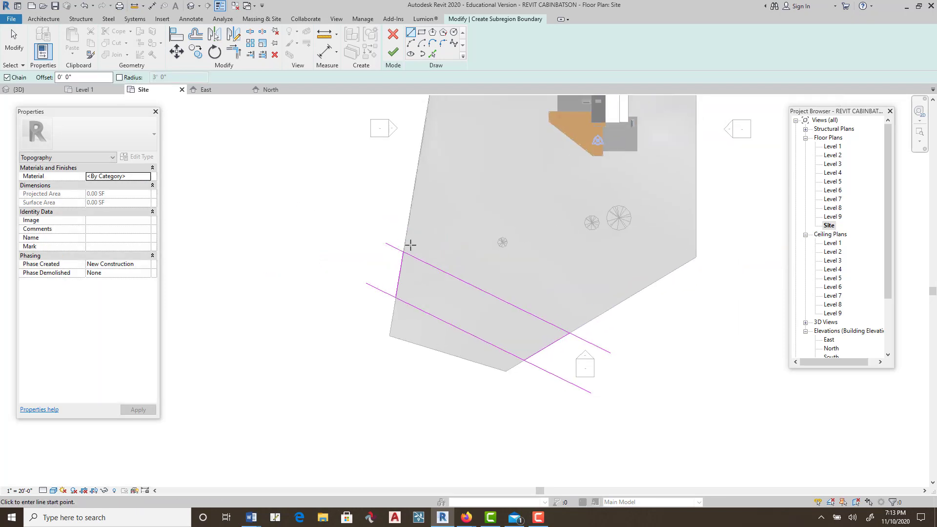
{"action": "left_click", "coordinate": [234, 51]}
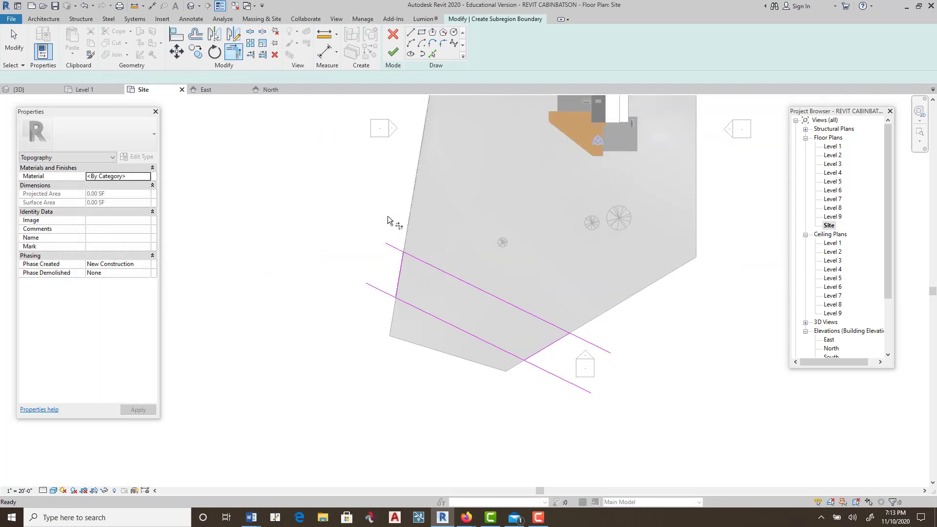
{"action": "left_click", "coordinate": [419, 261]}
{"action": "left_click", "coordinate": [401, 278]}
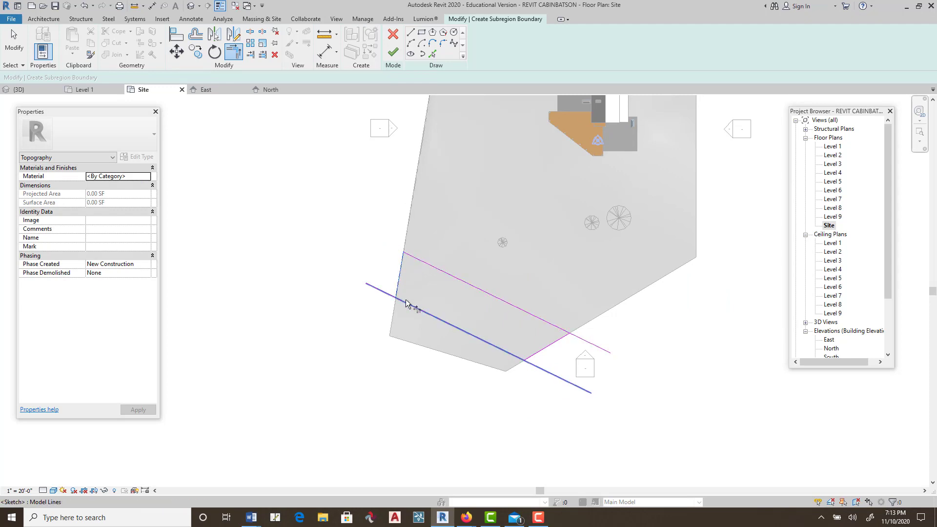
{"action": "left_click", "coordinate": [407, 306]}
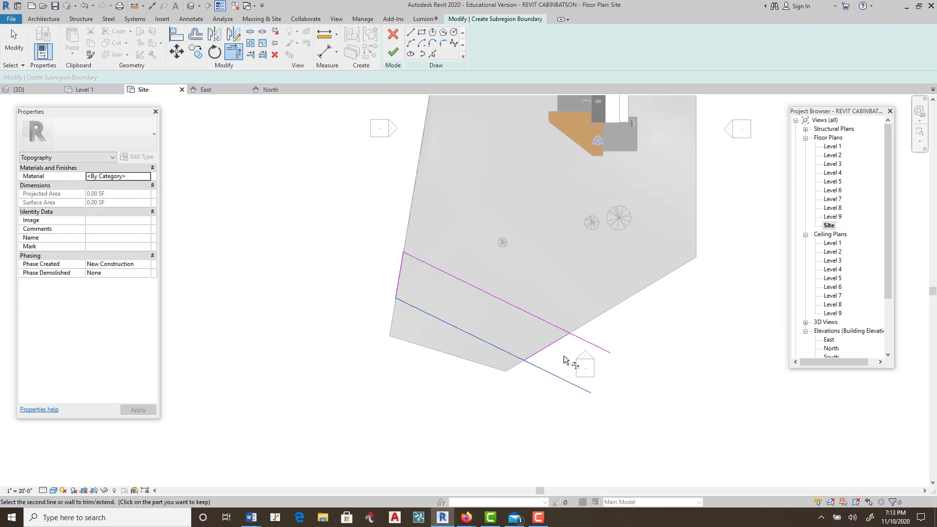
{"action": "left_click", "coordinate": [549, 349]}
{"action": "left_click", "coordinate": [556, 328]}
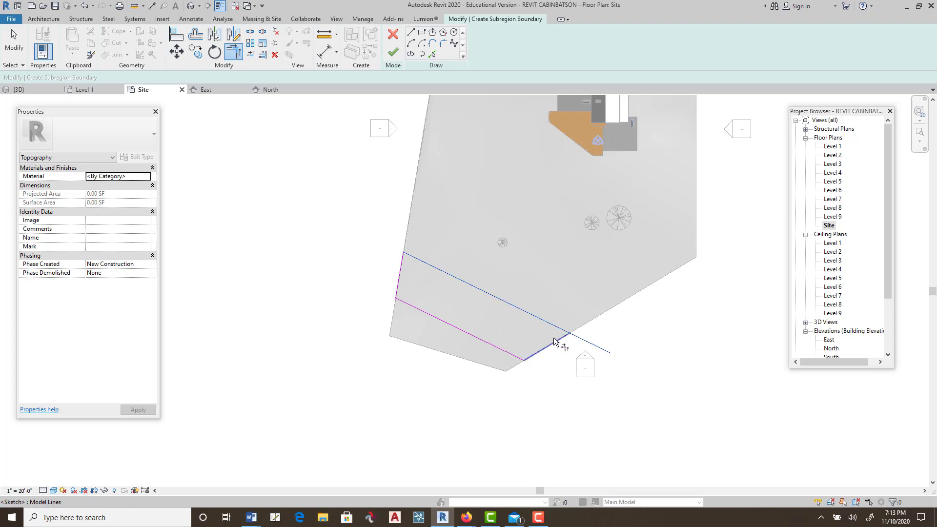
{"action": "left_click", "coordinate": [554, 340]}
{"action": "key", "text": "Escape"}
Sketch a rectangle of about 20' by 20' just east of the cabin, inside the east property edge
{"action": "middle_click_drag", "start_coordinate": [592, 229], "coordinate": [498, 329]}
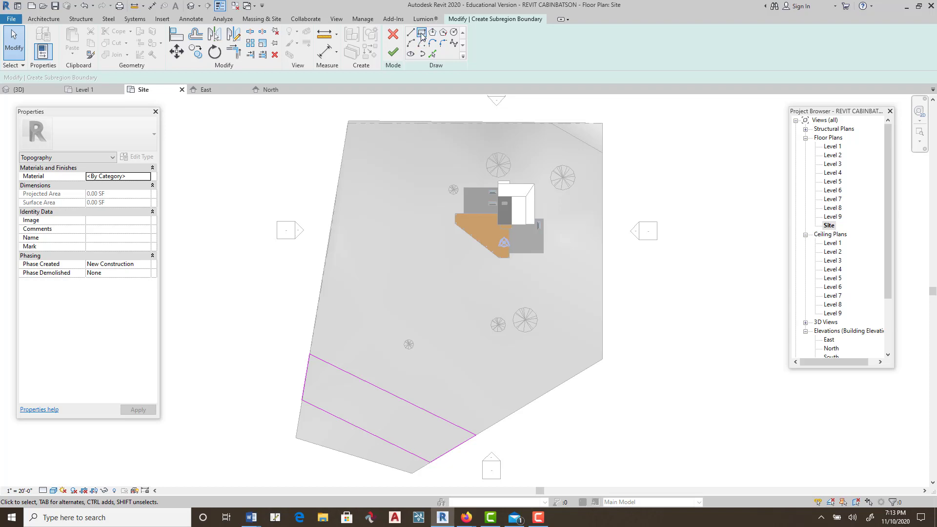
{"action": "left_click", "coordinate": [422, 32]}
{"action": "left_click", "coordinate": [554, 223]}
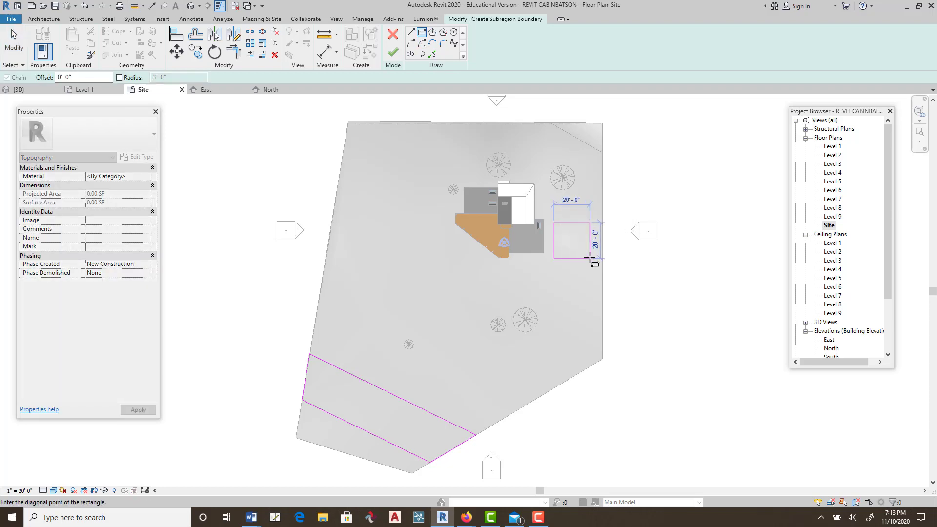
{"action": "left_click", "coordinate": [592, 257]}
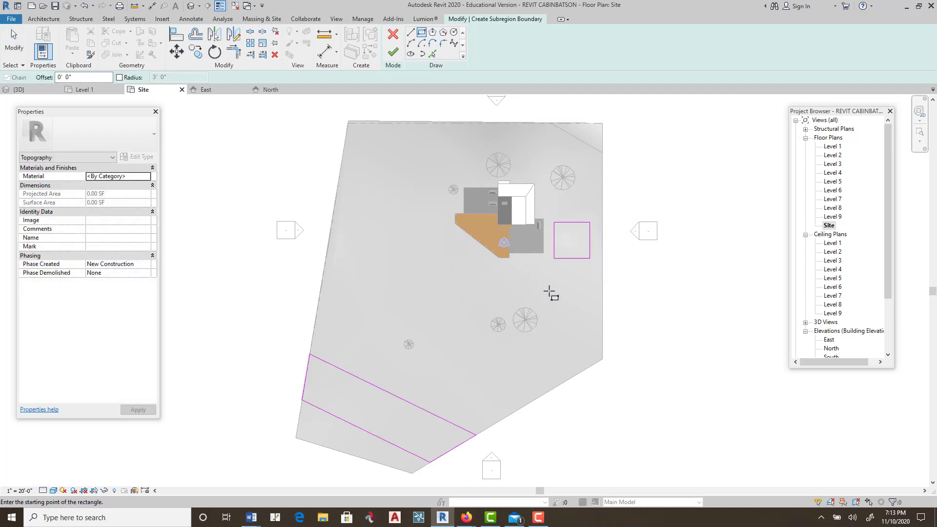
{"action": "middle_click_drag", "start_coordinate": [557, 299], "coordinate": [567, 258]}
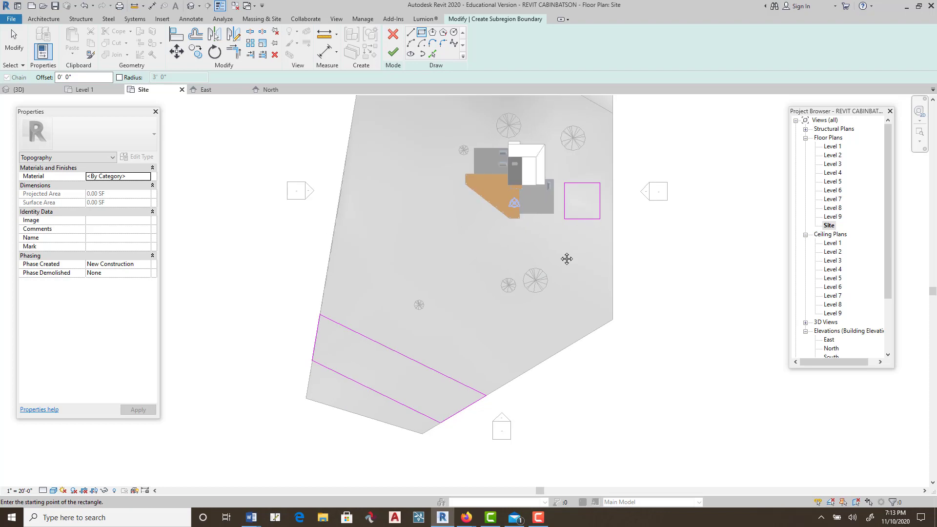
{"action": "left_click", "coordinate": [410, 33]}
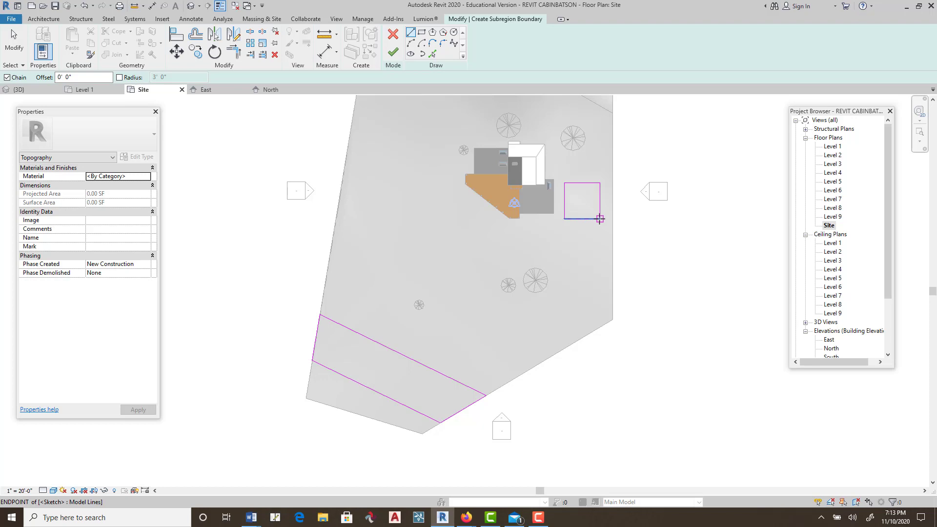
{"action": "left_click", "coordinate": [600, 219]}
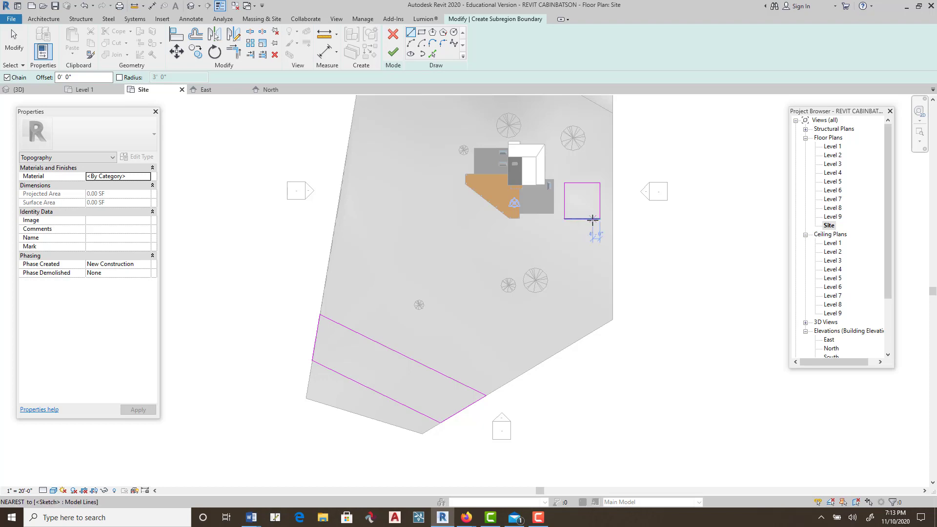
{"action": "key", "text": "Escape"}
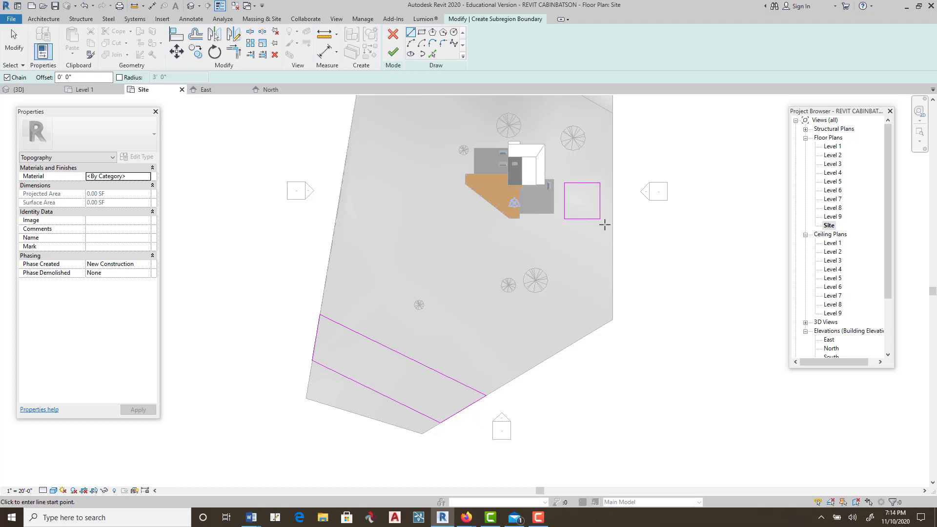
Beside the square's southeast corner, draw chained lines about 4' east, 10'-6" south and 6'-6" west
{"action": "scroll", "coordinate": [605, 225], "scroll_direction": "up", "scroll_amount": 5}
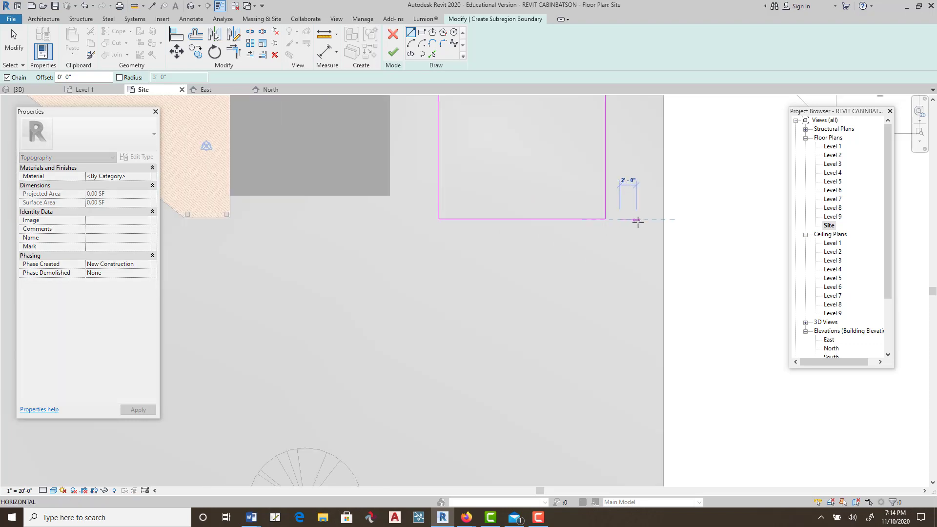
{"action": "left_click", "coordinate": [653, 220]}
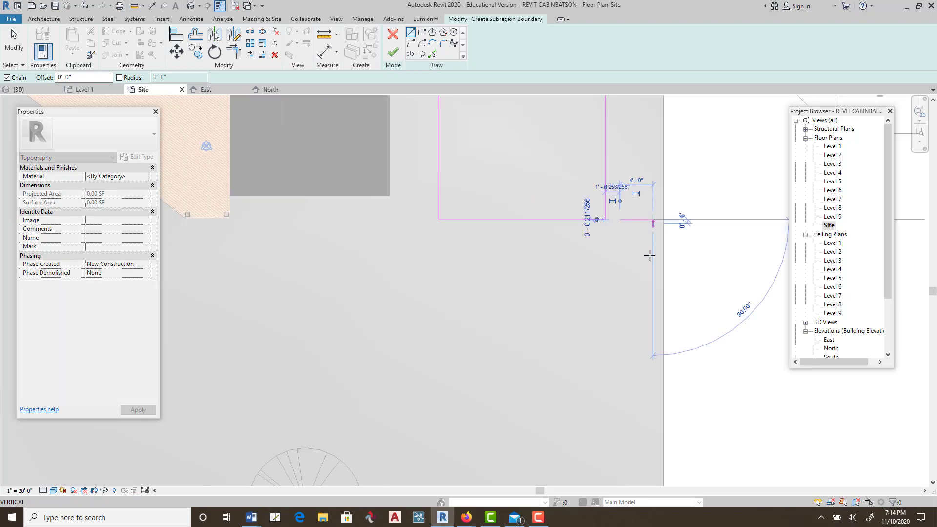
{"action": "left_click", "coordinate": [653, 307]}
{"action": "left_click", "coordinate": [598, 307]}
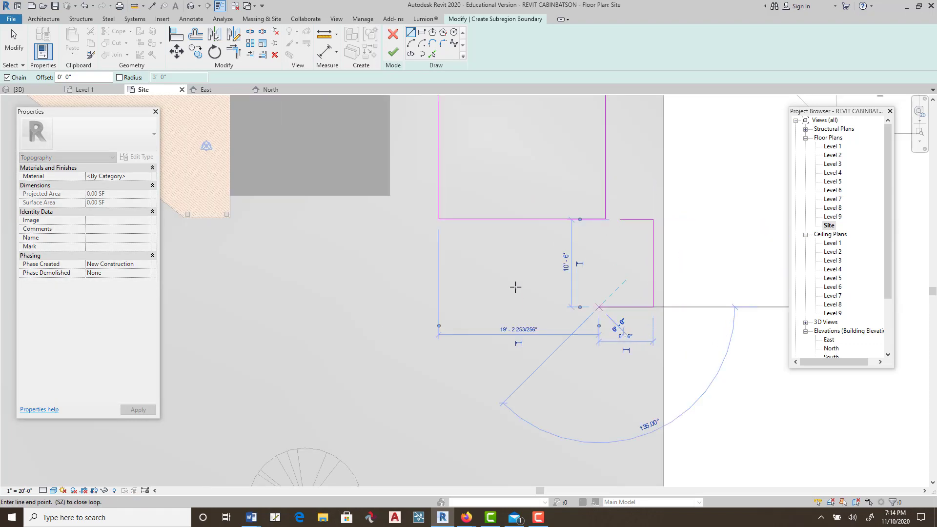
Continue the chain with two segments west-southwest, the second about 38'-6" long, and a third southwest to the diagonal strip's upper line
{"action": "scroll", "coordinate": [516, 287], "scroll_direction": "down", "scroll_amount": 3}
{"action": "mouse_move", "coordinate": [520, 276]}
{"action": "middle_mouse_down"}
{"action": "mouse_move", "coordinate": [543, 190]}
{"action": "mouse_move", "coordinate": [537, 157]}
{"action": "middle_mouse_up"}
{"action": "scroll", "coordinate": [523, 268], "scroll_direction": "down", "scroll_amount": 2}
{"action": "middle_click_drag", "start_coordinate": [530, 268], "coordinate": [572, 190]}
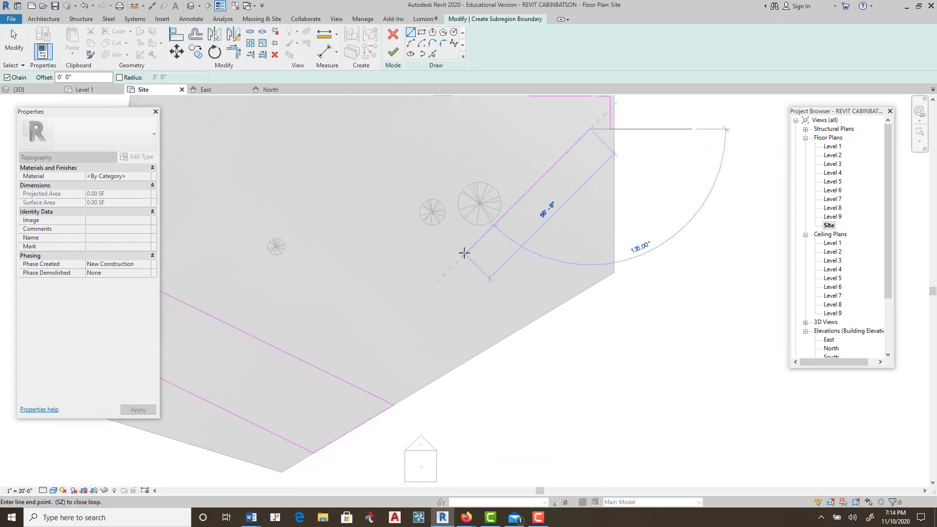
{"action": "left_click", "coordinate": [509, 144]}
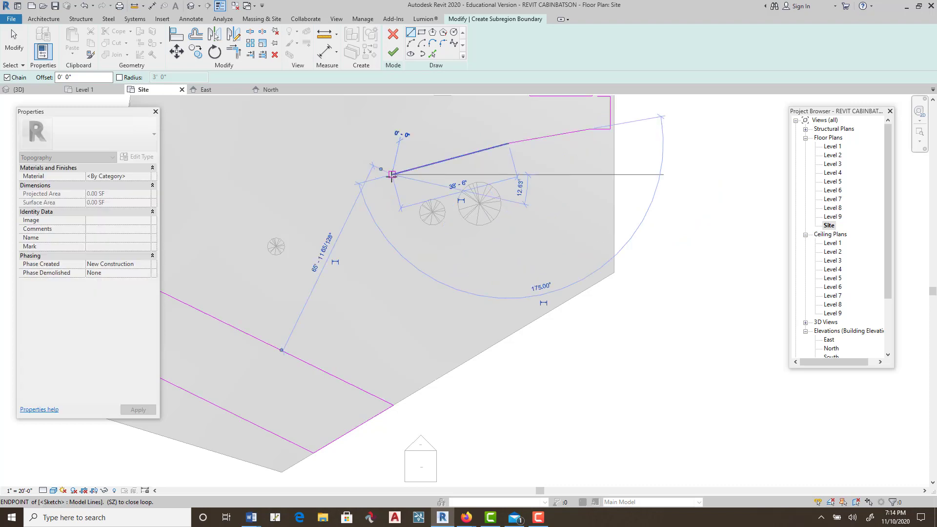
{"action": "left_click", "coordinate": [392, 175]}
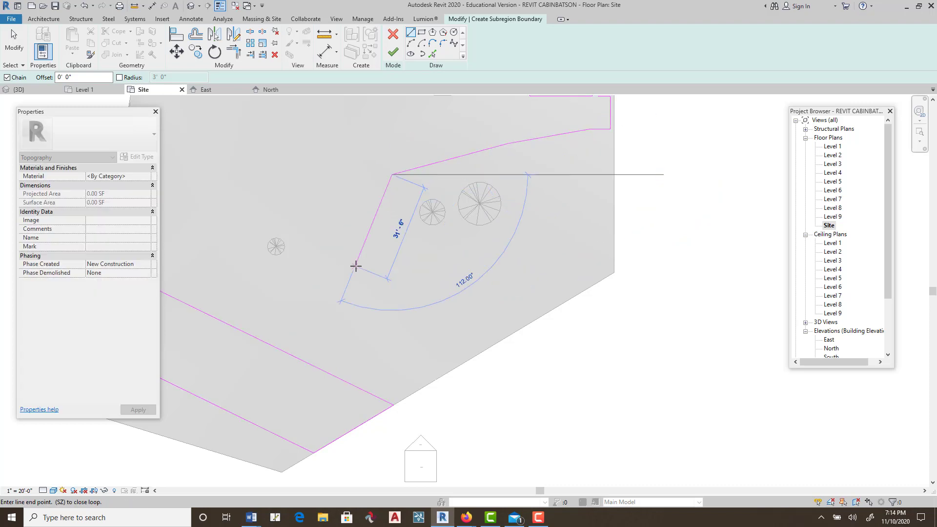
{"action": "left_click", "coordinate": [292, 353]}
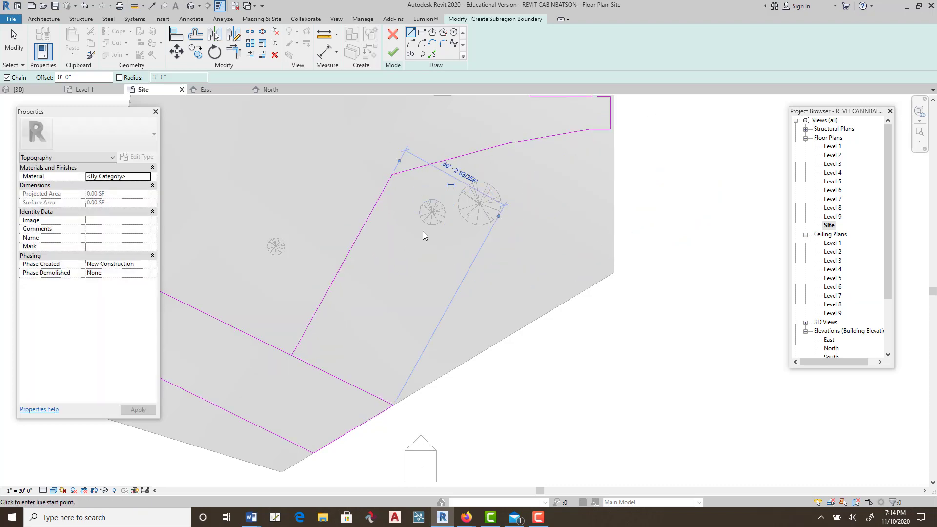
{"action": "right_click", "coordinate": [423, 232]}
{"action": "left_click", "coordinate": [453, 241]}
Draw a line about 49' long from the square's southwest corner toward the west-southwest, above the existing chain of lines
{"action": "scroll", "coordinate": [542, 192], "scroll_direction": "down", "scroll_amount": 2}
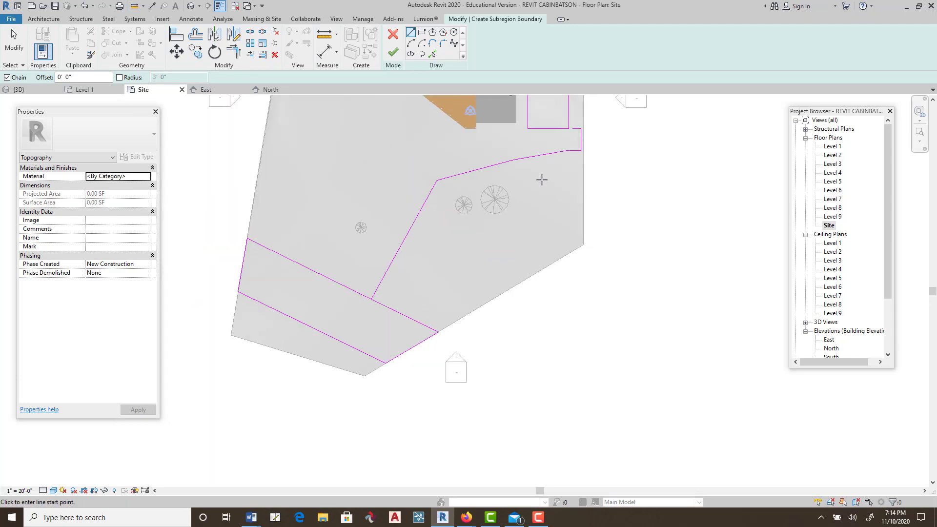
{"action": "middle_click_drag", "start_coordinate": [522, 151], "coordinate": [521, 184]}
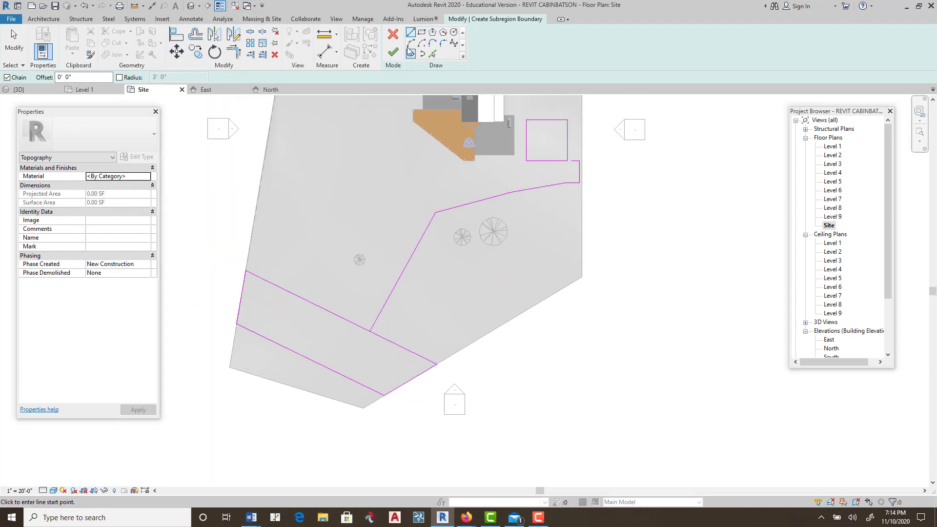
{"action": "left_click", "coordinate": [411, 33]}
{"action": "scroll", "coordinate": [518, 168], "scroll_direction": "up", "scroll_amount": 3}
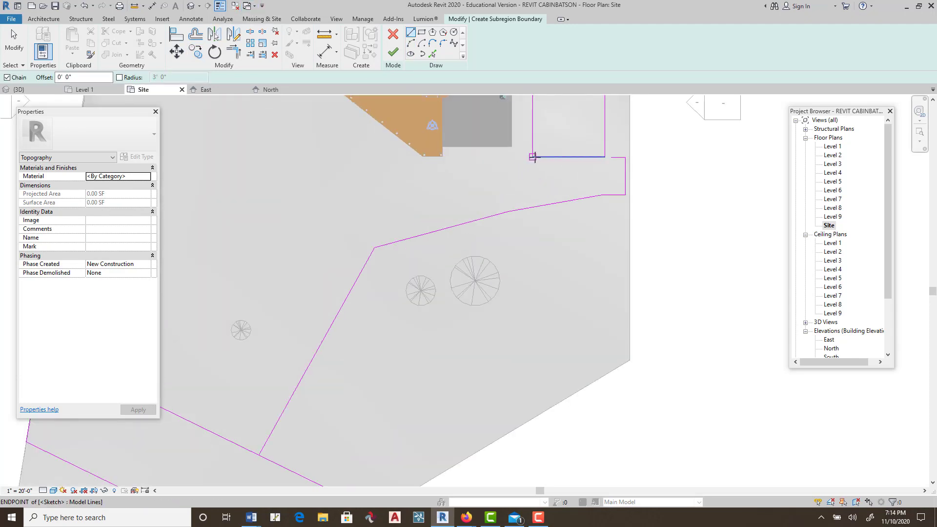
{"action": "left_click", "coordinate": [491, 179]}
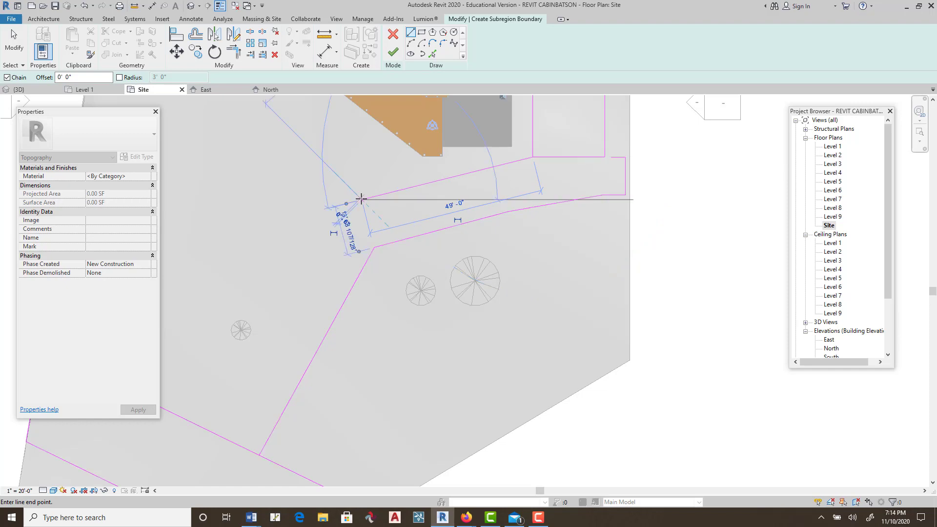
{"action": "right_click", "coordinate": [342, 218]}
{"action": "left_click", "coordinate": [380, 228]}
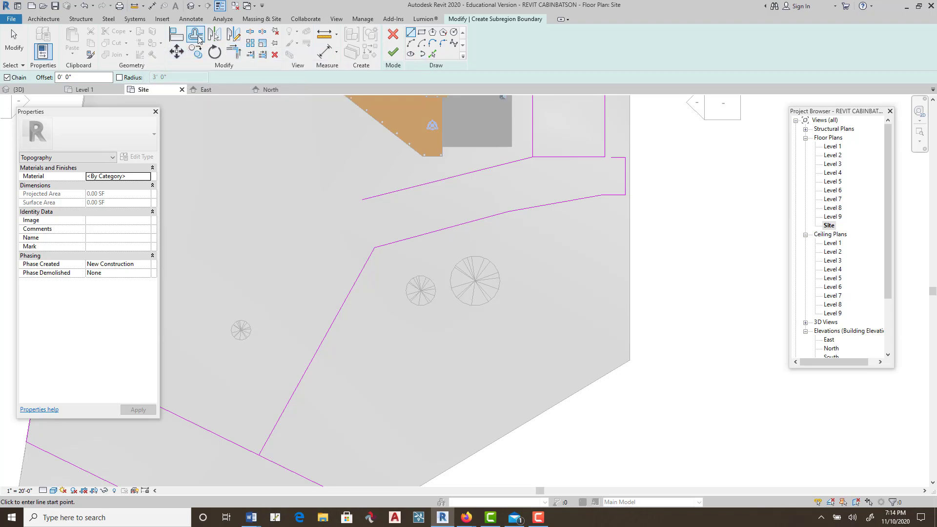
Offset a copy of the long line running down to the diagonal strip 25' to its southeast side
{"action": "left_click", "coordinate": [195, 34]}
{"action": "left_click", "coordinate": [357, 286]}
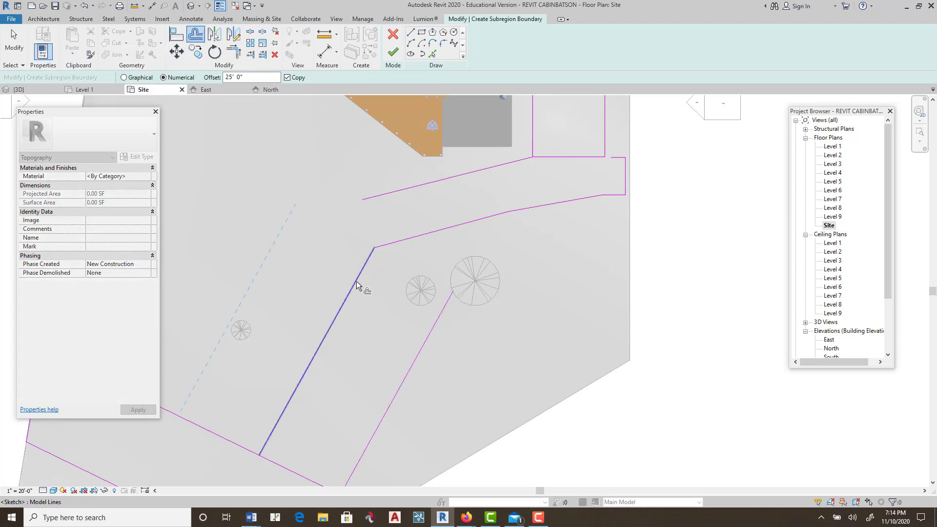
{"action": "key", "text": "Escape"}
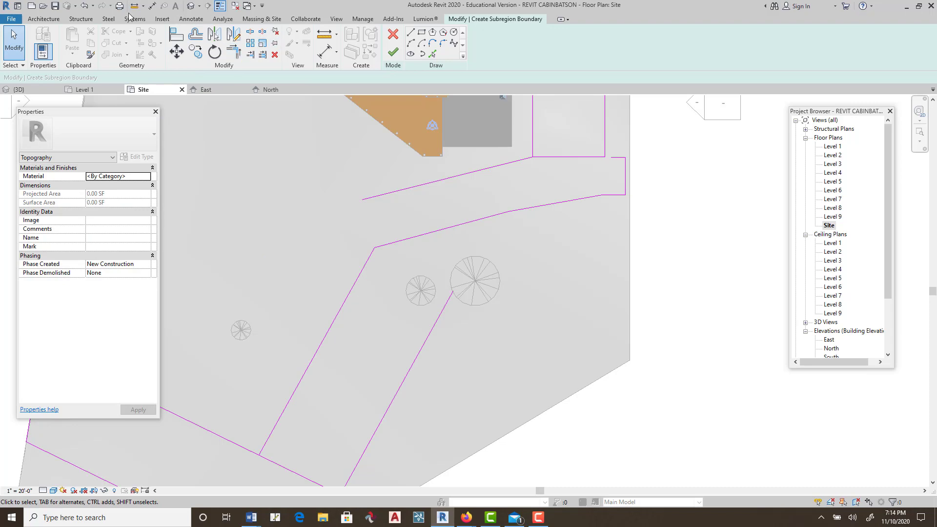
Undo the 25' offset copy and measure from the free end of the 49' line toward the chain below it
{"action": "left_click", "coordinate": [86, 7]}
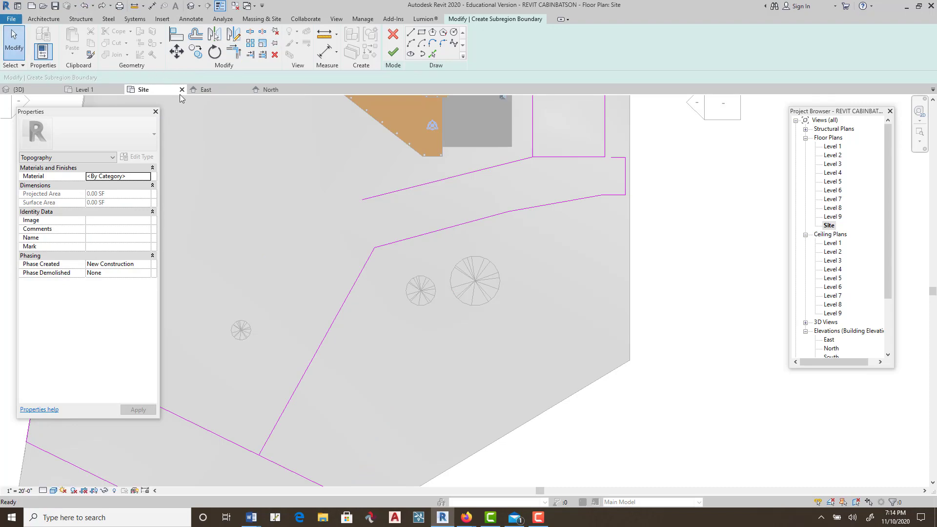
{"action": "left_click", "coordinate": [362, 200]}
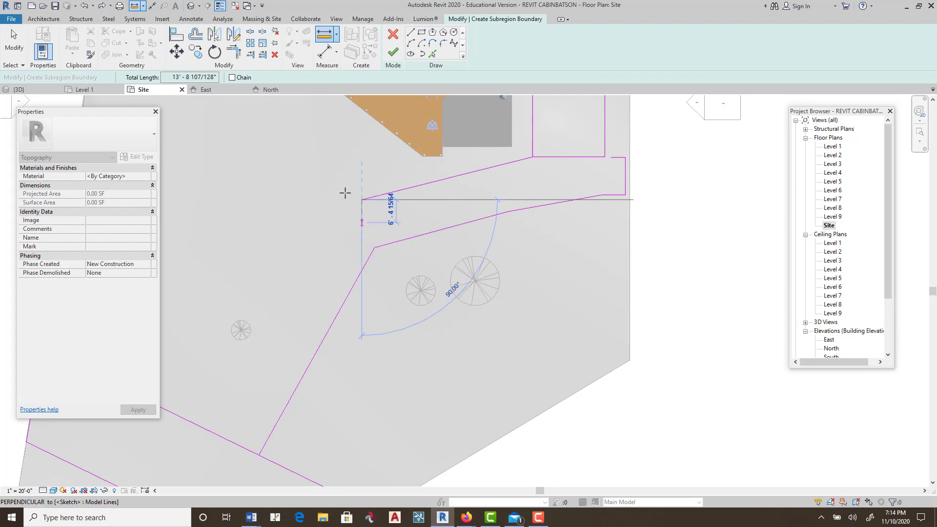
{"action": "key", "text": "Escape"}
{"action": "key", "text": "Escape"}
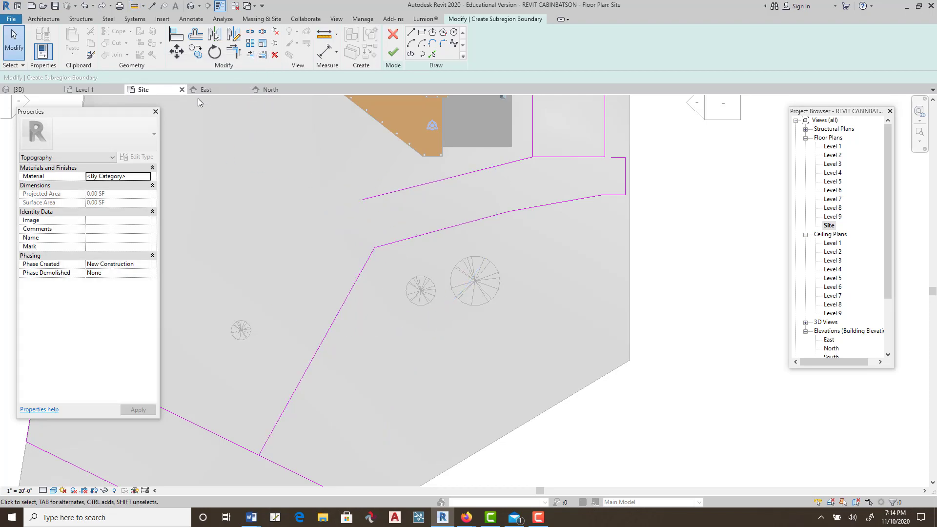
Offset copies of the long drive line and the adjoining 38'-6" segment 15' to their northwest side
{"action": "left_click", "coordinate": [198, 37]}
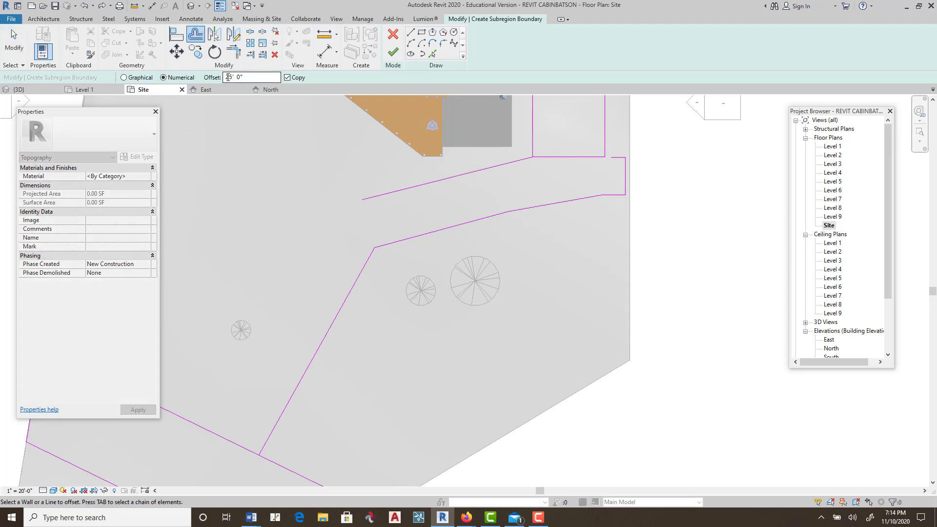
{"action": "key", "text": "BackSpace"}
{"action": "type", "text": "1"}
{"action": "left_click", "coordinate": [344, 302]}
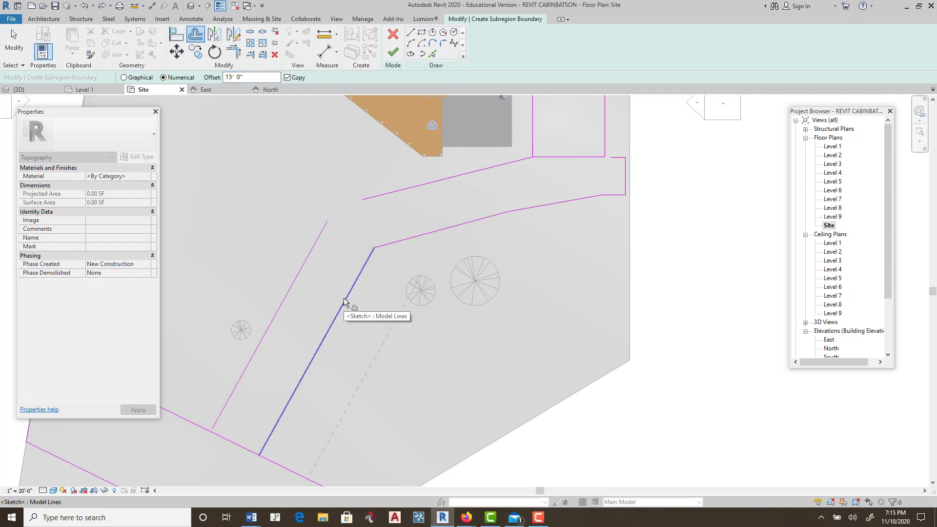
{"action": "left_click", "coordinate": [429, 233]}
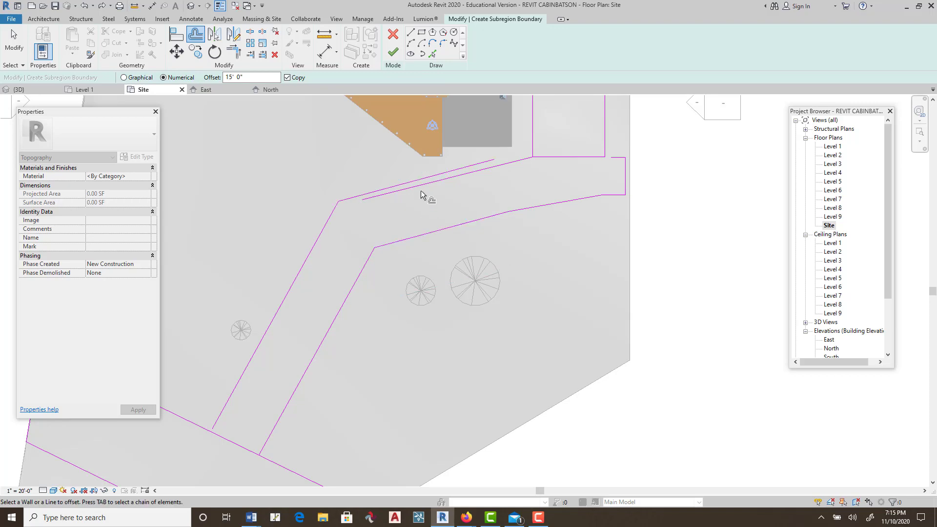
{"action": "right_click", "coordinate": [465, 213]}
{"action": "left_click", "coordinate": [510, 220]}
Delete the 49' line running from the square's southwest corner
{"action": "scroll", "coordinate": [508, 220], "scroll_direction": "down", "scroll_amount": 1}
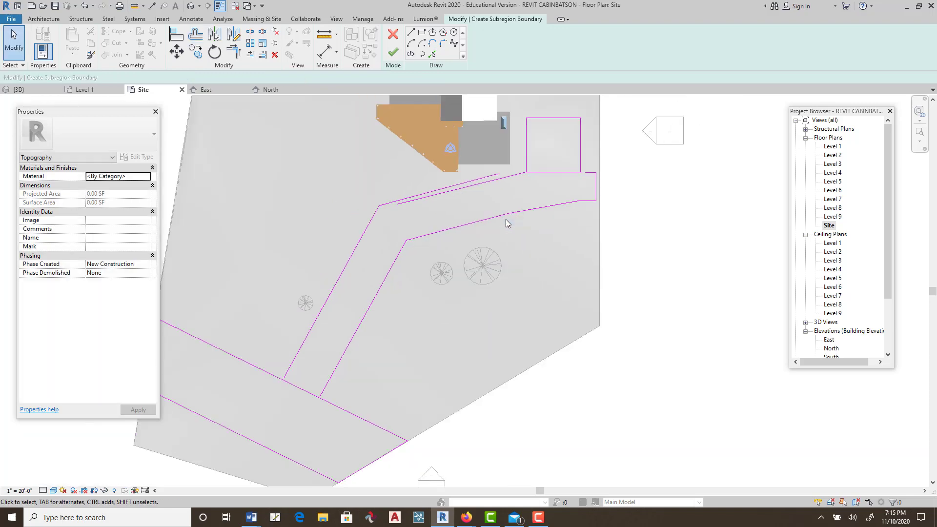
{"action": "middle_click_drag", "start_coordinate": [507, 221], "coordinate": [459, 271]}
{"action": "scroll", "coordinate": [437, 221], "scroll_direction": "up", "scroll_amount": 1}
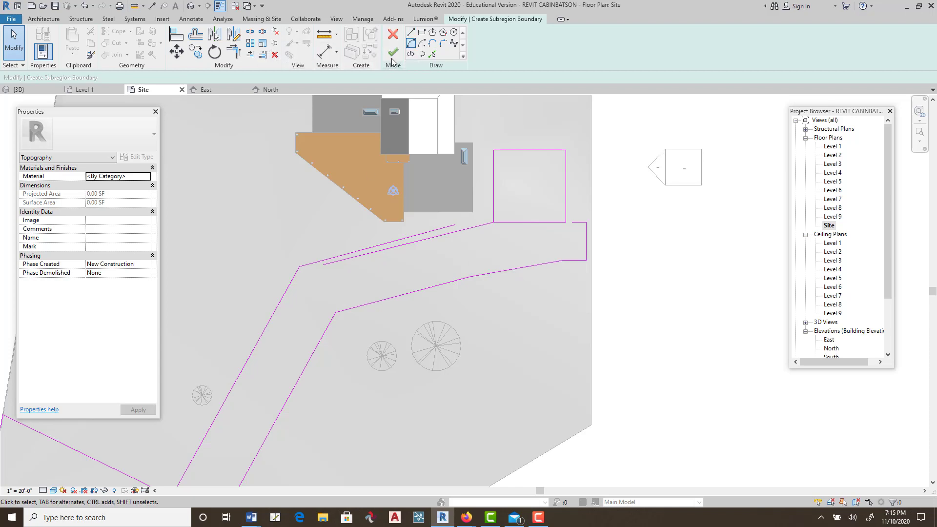
{"action": "left_click", "coordinate": [411, 247]}
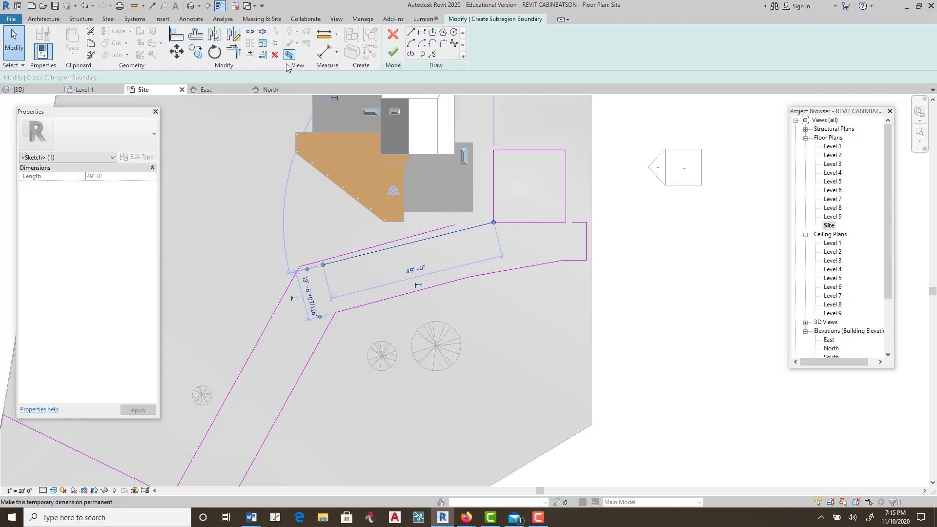
{"action": "left_click", "coordinate": [275, 55]}
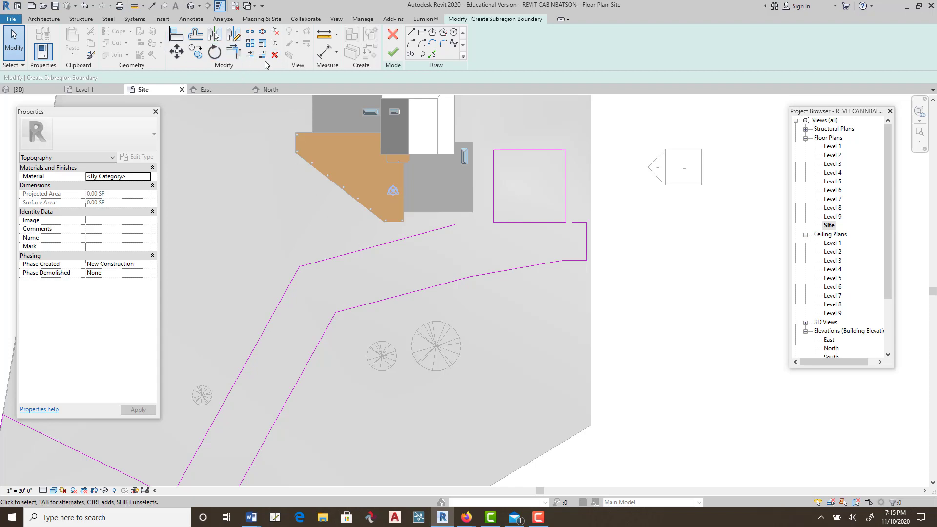
Move the drive's upper offset line about 7'-5" to the southeast, keeping it joined to the long diagonal line
{"action": "left_click", "coordinate": [177, 51]}
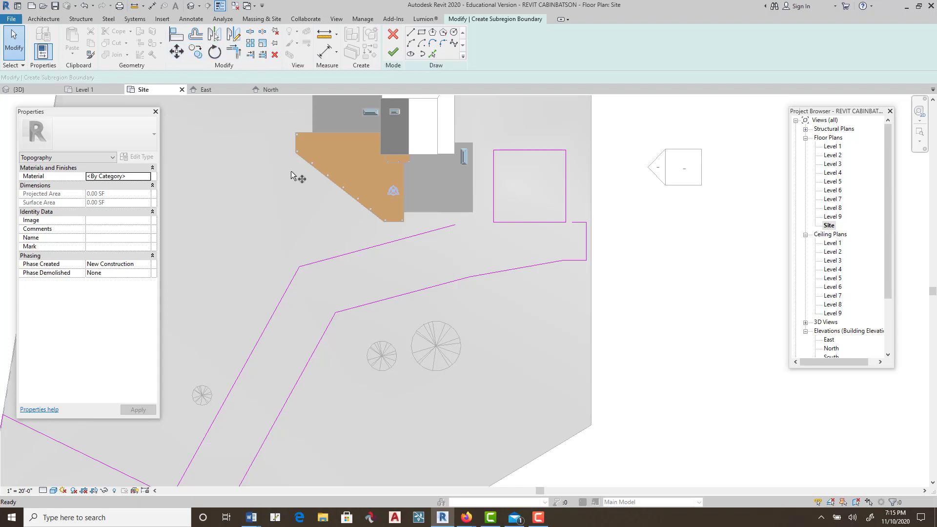
{"action": "left_click", "coordinate": [361, 261]}
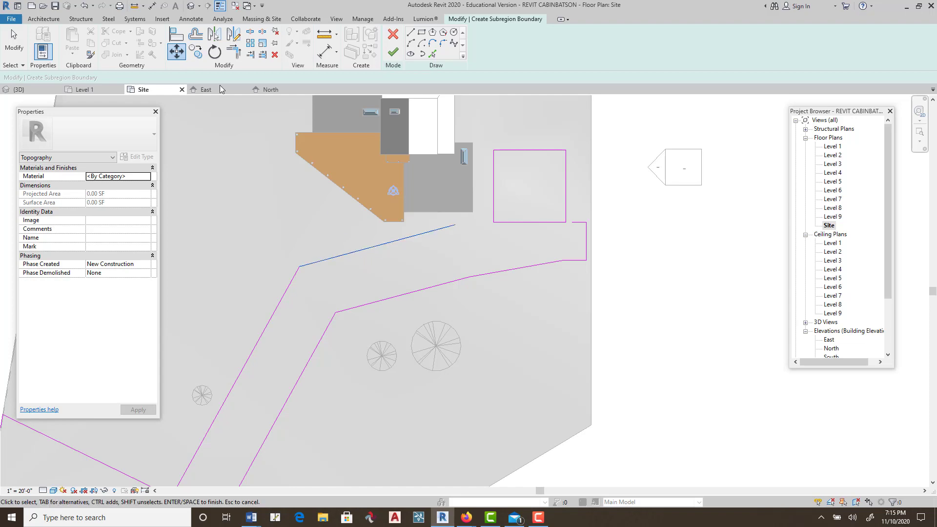
{"action": "left_click", "coordinate": [181, 54]}
{"action": "left_click", "coordinate": [368, 248]}
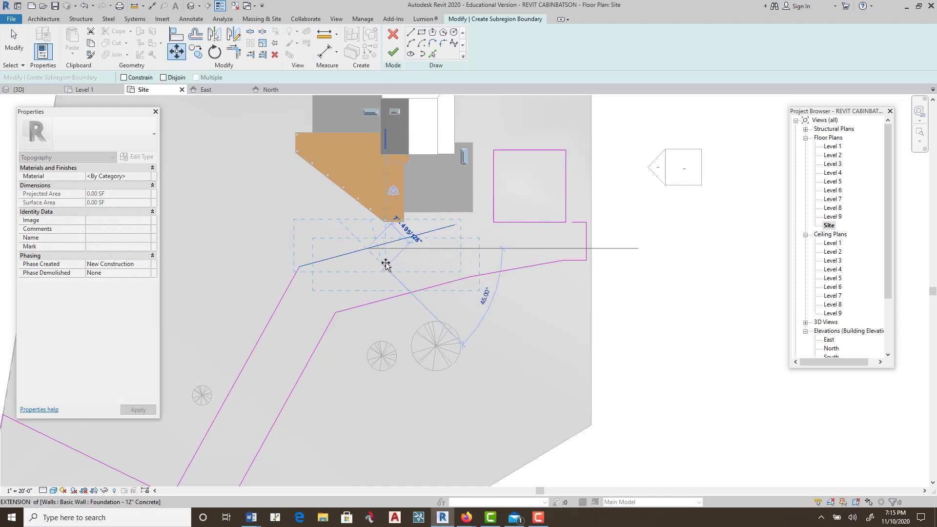
{"action": "left_click", "coordinate": [386, 264]}
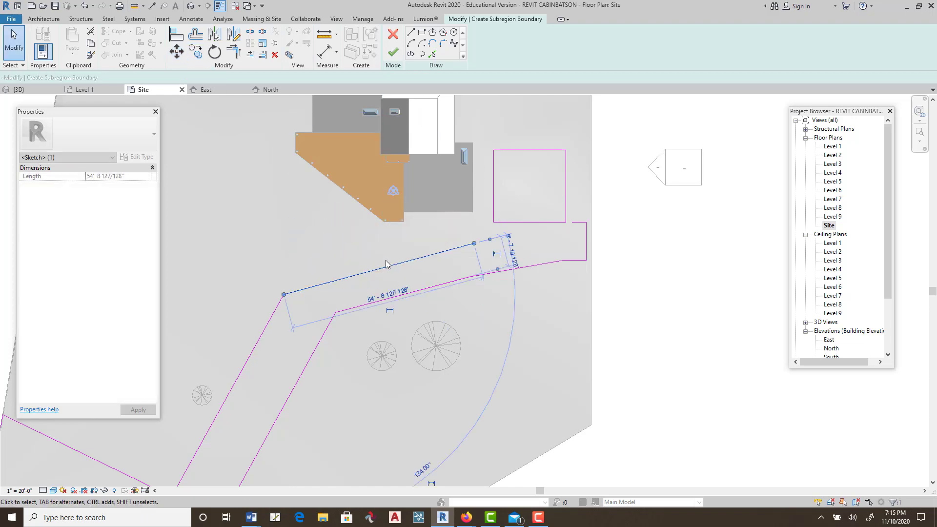
{"action": "left_click", "coordinate": [501, 285]}
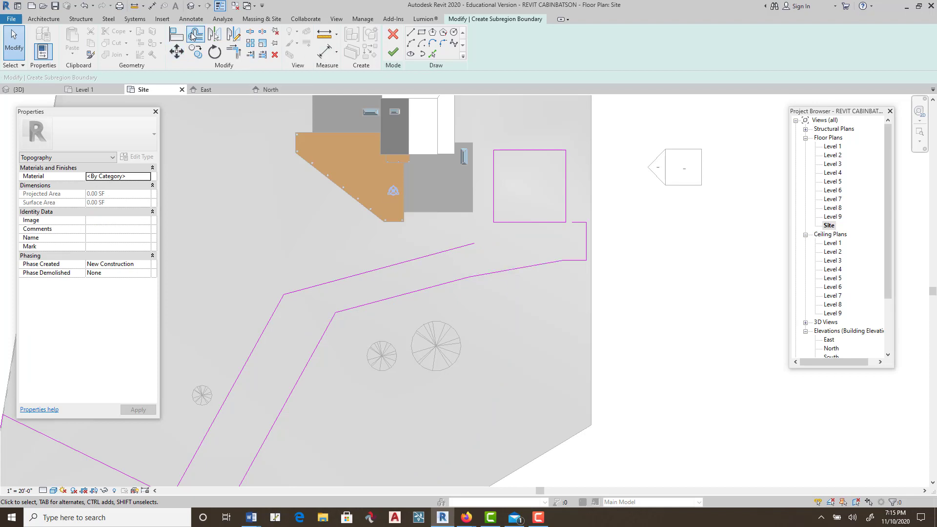
Offset a copy of the moved upper drive line 15' to its south side
{"action": "left_click", "coordinate": [195, 35]}
{"action": "left_click", "coordinate": [394, 272]}
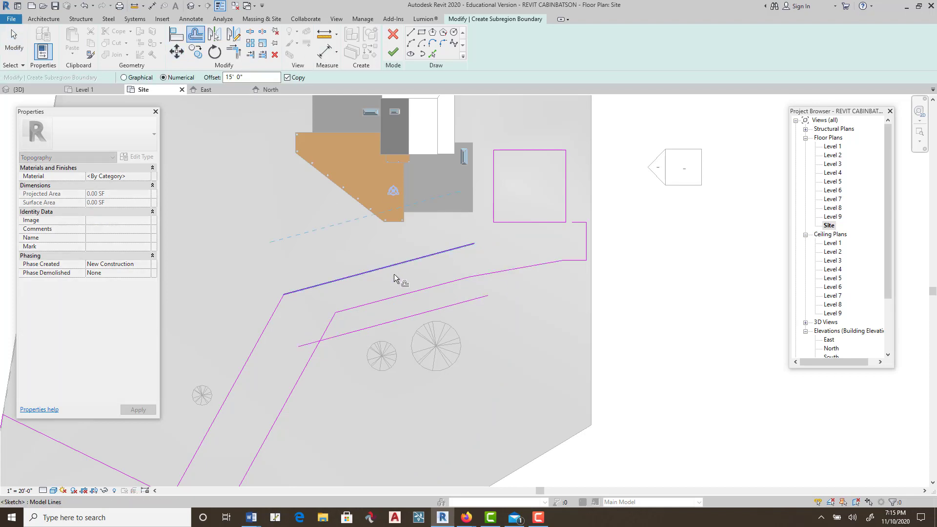
{"action": "key", "text": "Escape"}
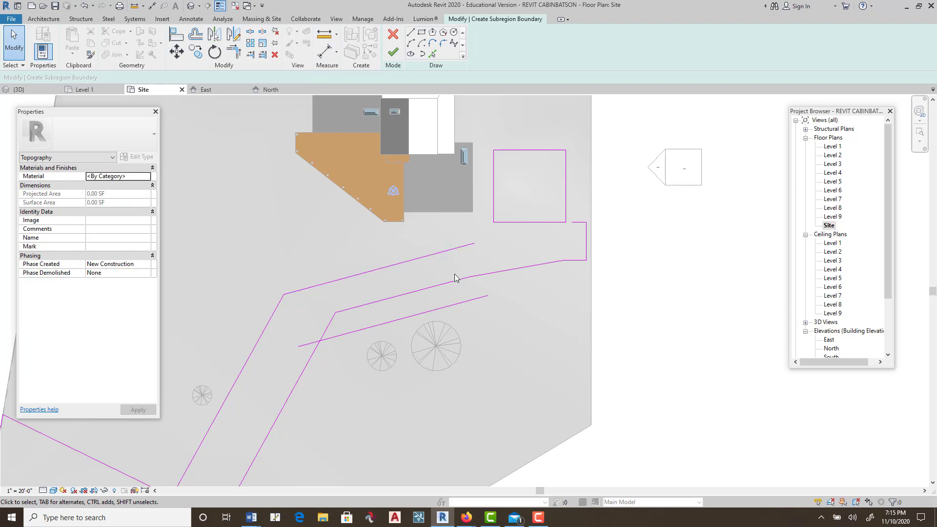
Delete the chain's 26'-6" and 38'-6" segments and the 6'-6" line southeast of the square
{"action": "left_click", "coordinate": [488, 276]}
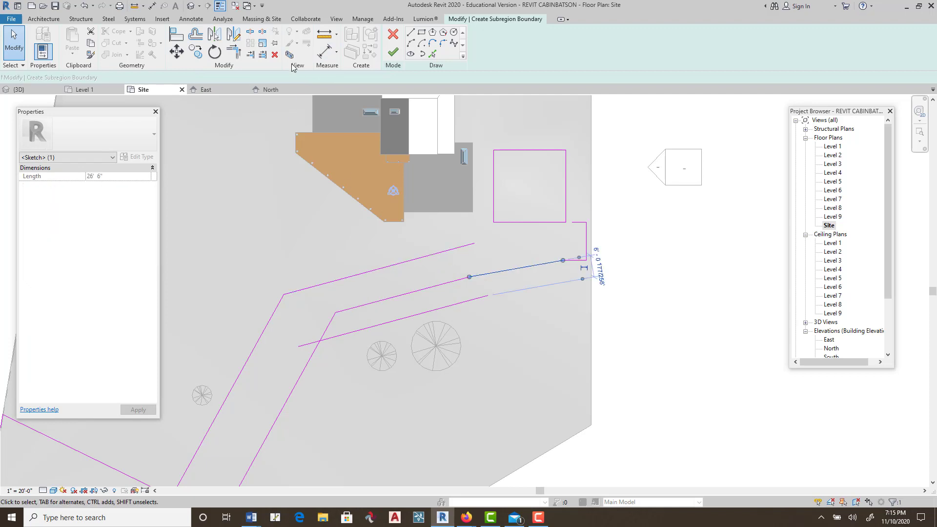
{"action": "left_click", "coordinate": [341, 238]}
{"action": "left_click", "coordinate": [402, 293]}
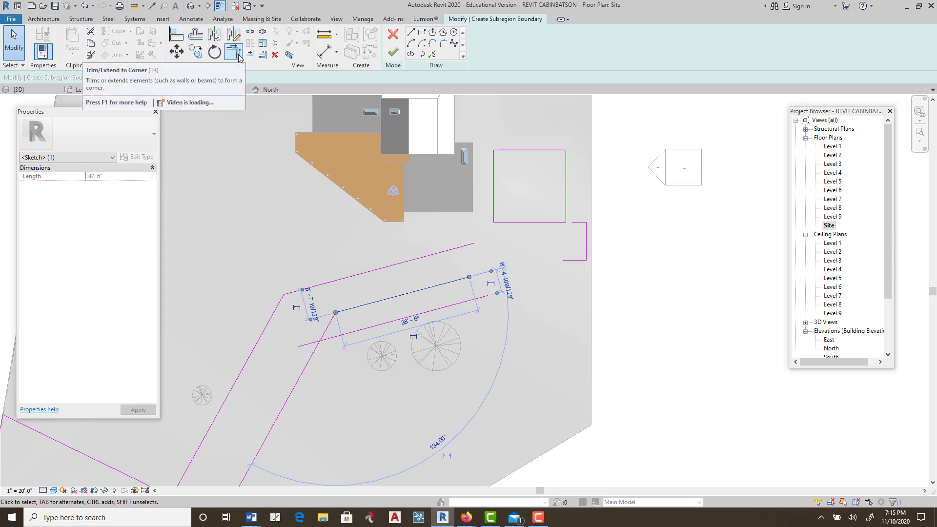
{"action": "left_click", "coordinate": [275, 54]}
{"action": "scroll", "coordinate": [419, 194], "scroll_direction": "down", "scroll_amount": 1}
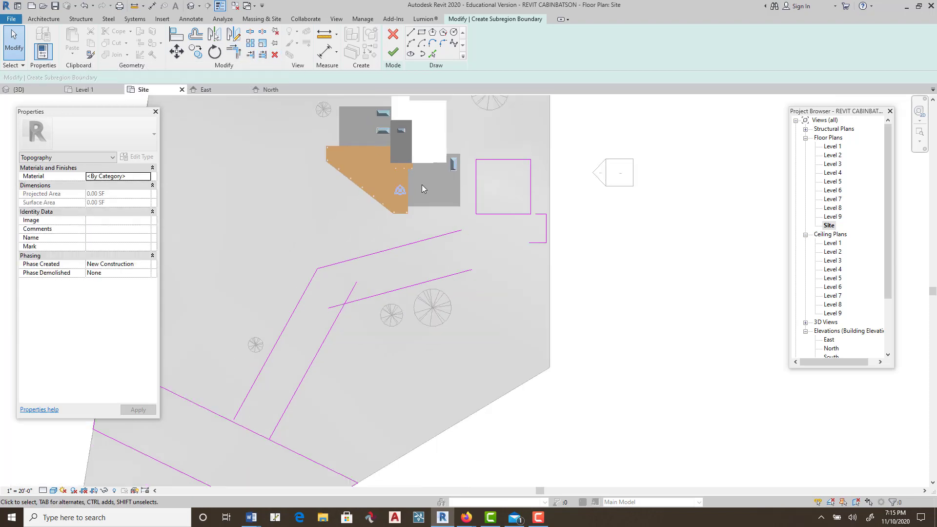
{"action": "middle_click_drag", "start_coordinate": [422, 185], "coordinate": [394, 97]}
{"action": "middle_click_drag", "start_coordinate": [464, 172], "coordinate": [377, 228]}
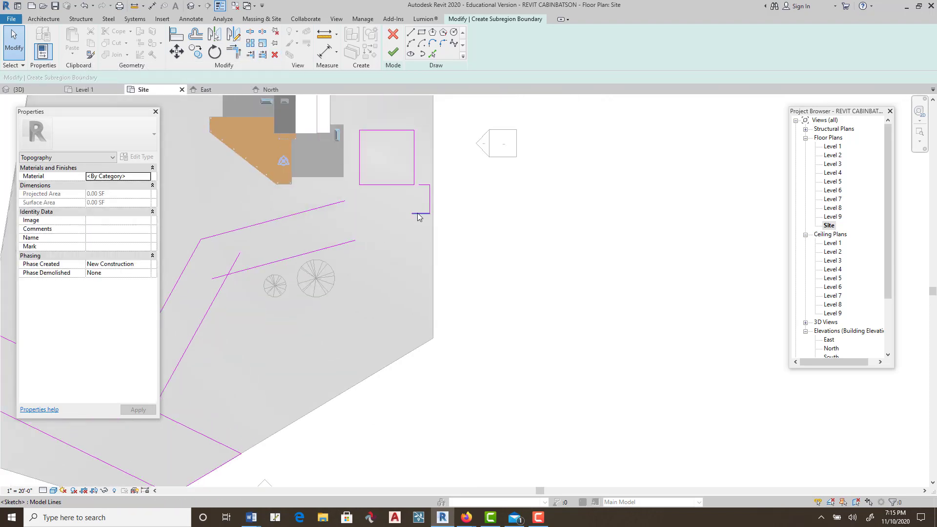
{"action": "left_click", "coordinate": [418, 213]}
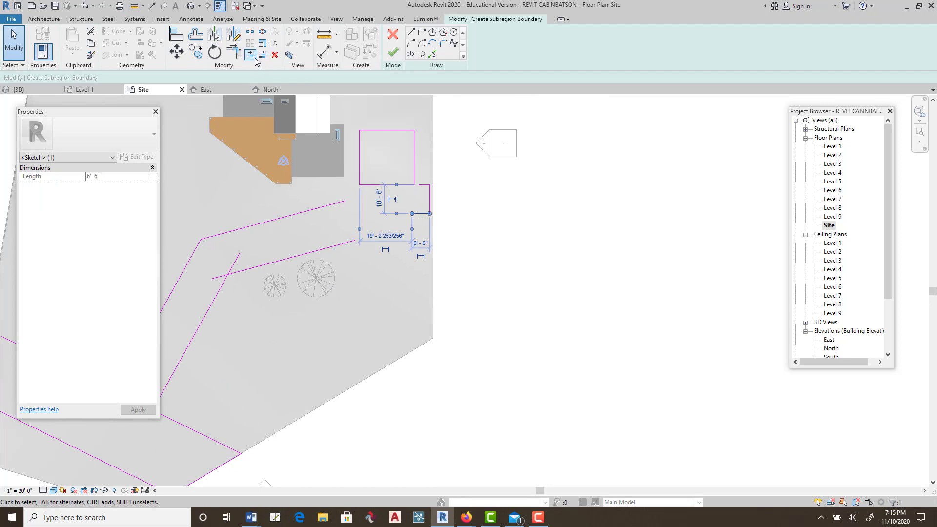
{"action": "left_click", "coordinate": [275, 55]}
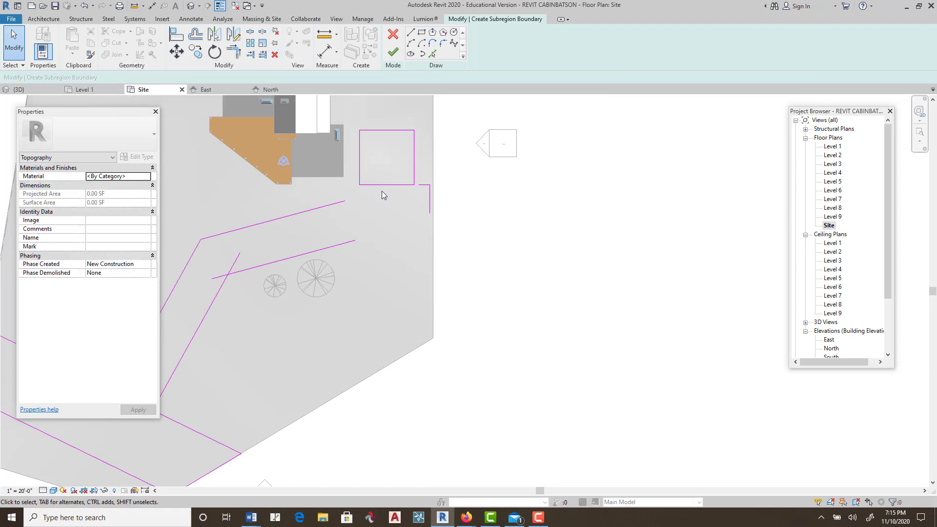
Split the square's south edge at its midpoint, 10' from the southwest corner
{"action": "scroll", "coordinate": [380, 187], "scroll_direction": "up", "scroll_amount": 2}
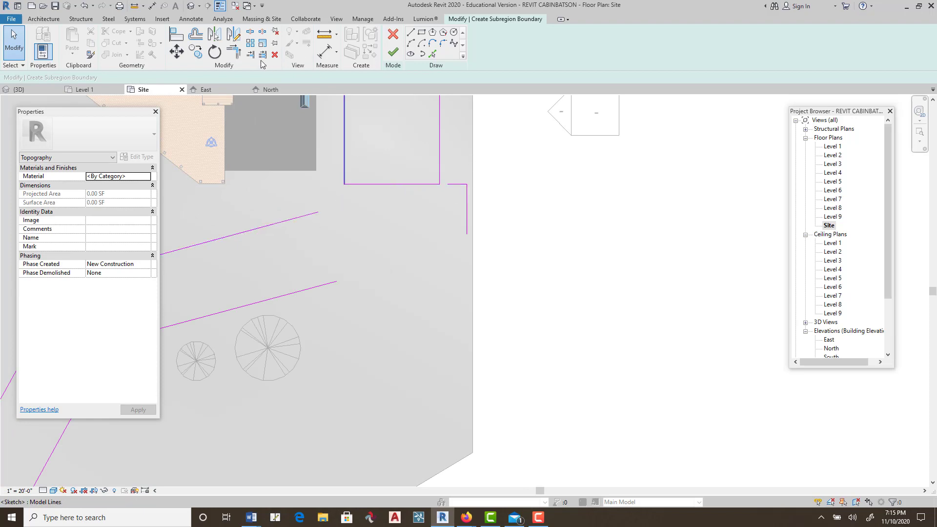
{"action": "left_click", "coordinate": [250, 32]}
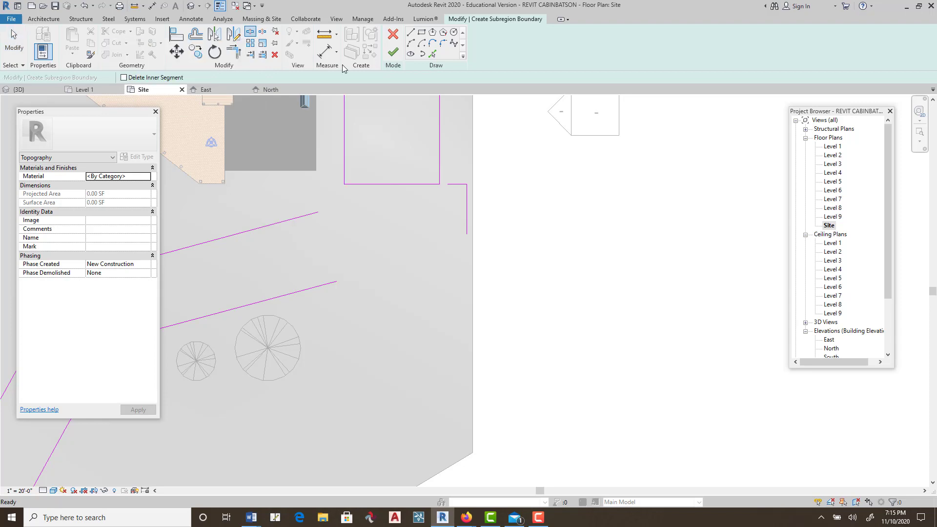
{"action": "left_click", "coordinate": [392, 185]}
{"action": "scroll", "coordinate": [398, 217], "scroll_direction": "down", "scroll_amount": 2}
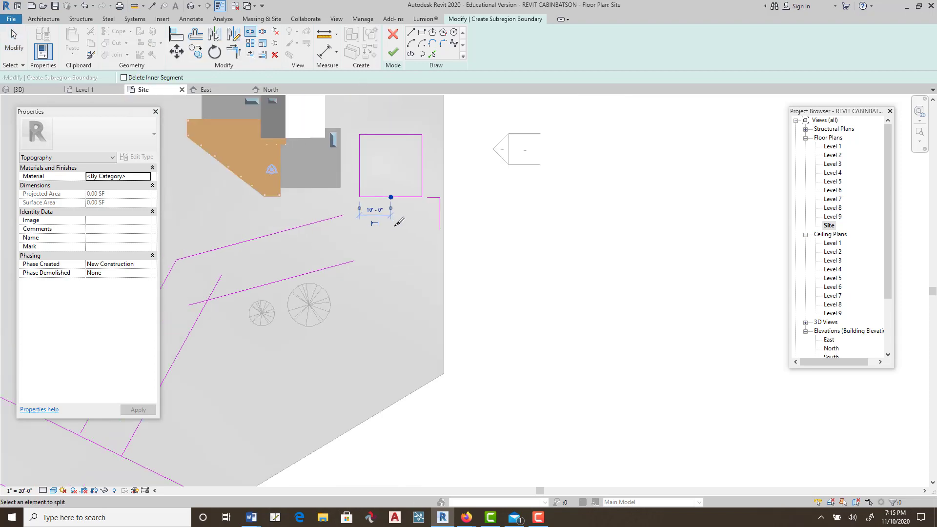
Trim the new lower drive line and the long southeast drive line to a corner
{"action": "middle_click_drag", "start_coordinate": [294, 177], "coordinate": [381, 130]}
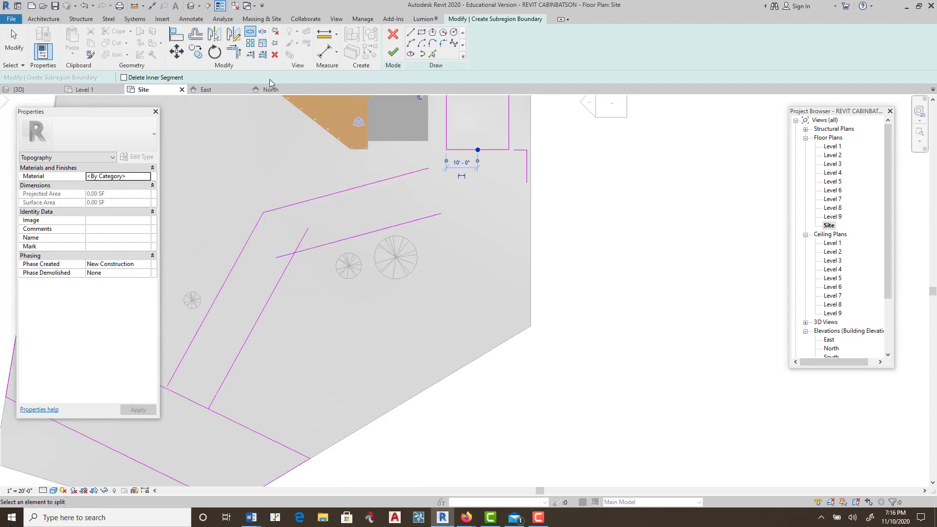
{"action": "key", "text": "t"}
{"action": "key", "text": "r"}
{"action": "left_click", "coordinate": [314, 247]}
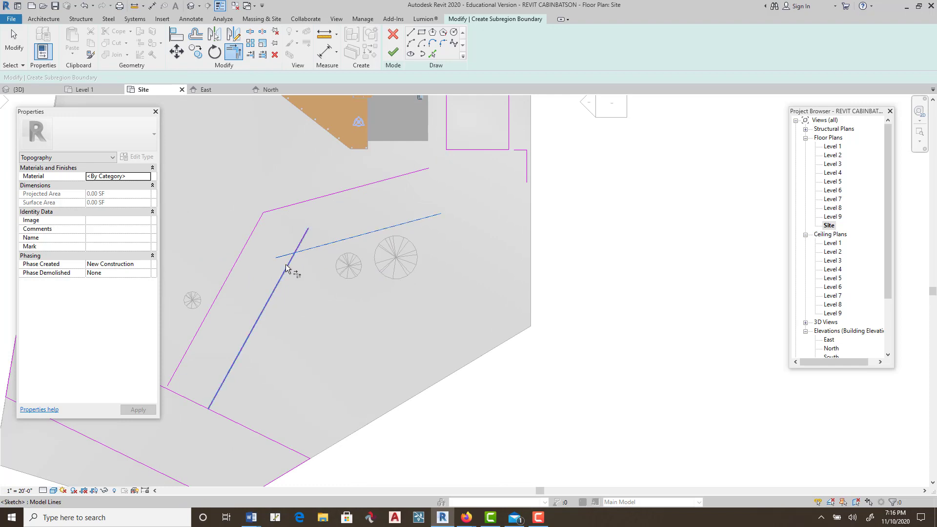
{"action": "left_click", "coordinate": [286, 269]}
Split the diagonal strip's upper line between the two drive lines
{"action": "middle_click_drag", "start_coordinate": [299, 285], "coordinate": [460, 216]}
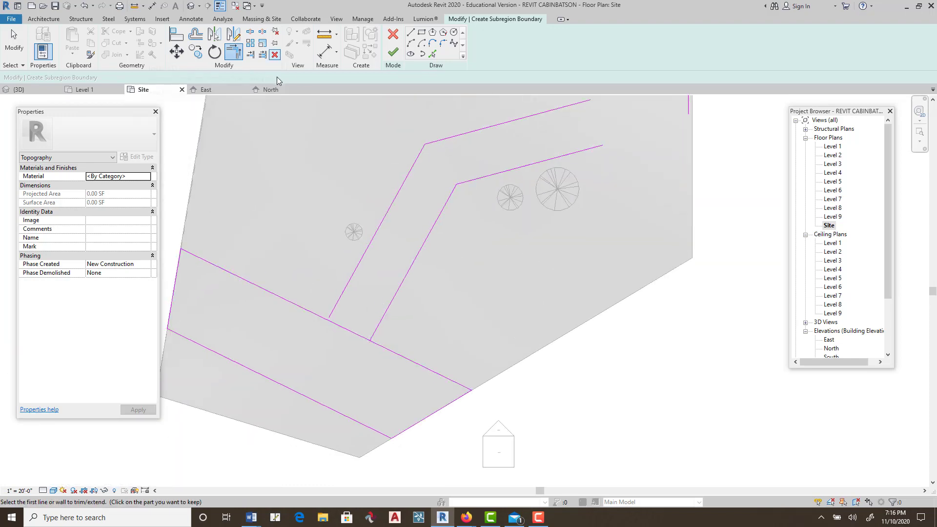
{"action": "left_click", "coordinate": [250, 32]}
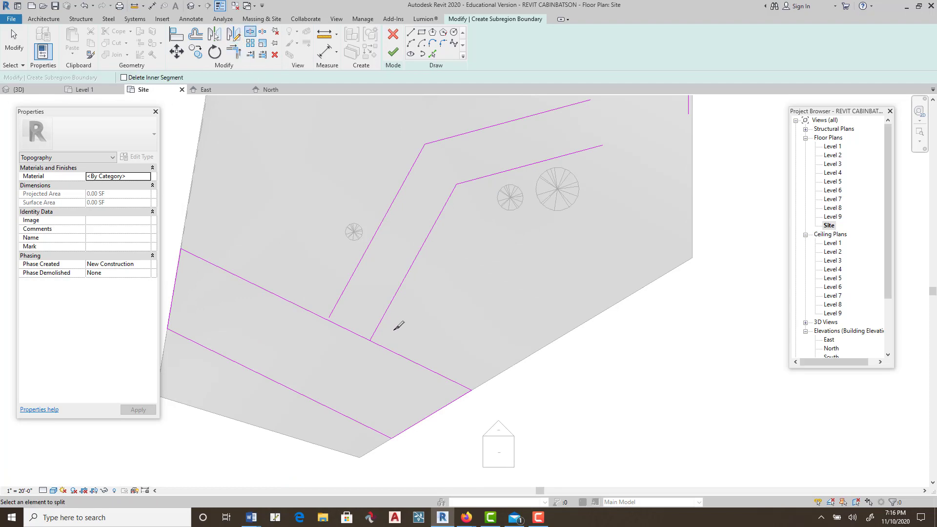
{"action": "left_click", "coordinate": [354, 332]}
Fillet the strip's upper line and the drive's northwest line with a 12' radius arc
{"action": "scroll", "coordinate": [477, 215], "scroll_direction": "down", "scroll_amount": 2}
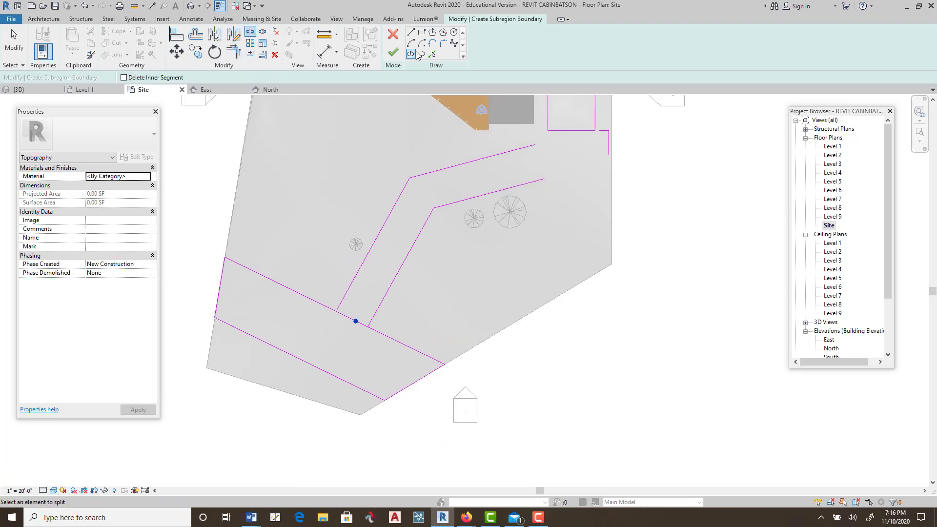
{"action": "left_click", "coordinate": [441, 44]}
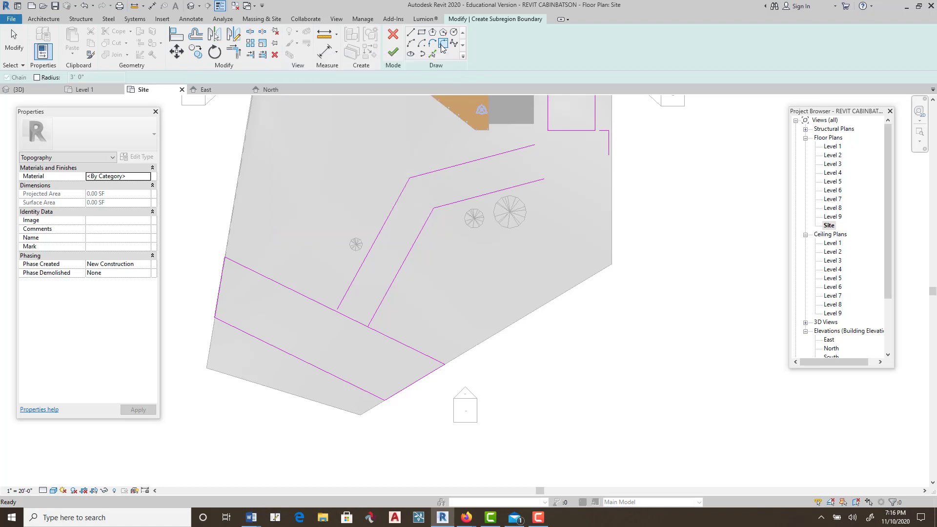
{"action": "left_click", "coordinate": [37, 77]}
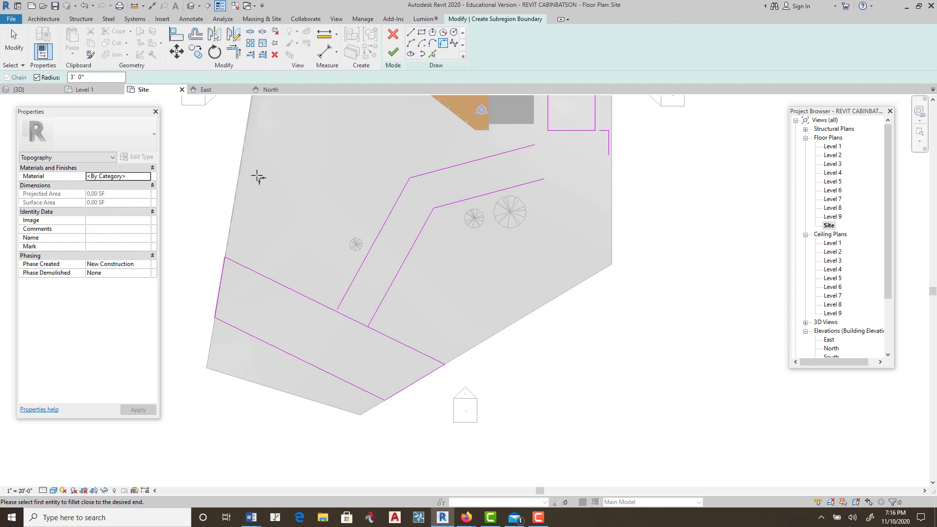
{"action": "left_click", "coordinate": [96, 78]}
{"action": "key", "text": "Return"}
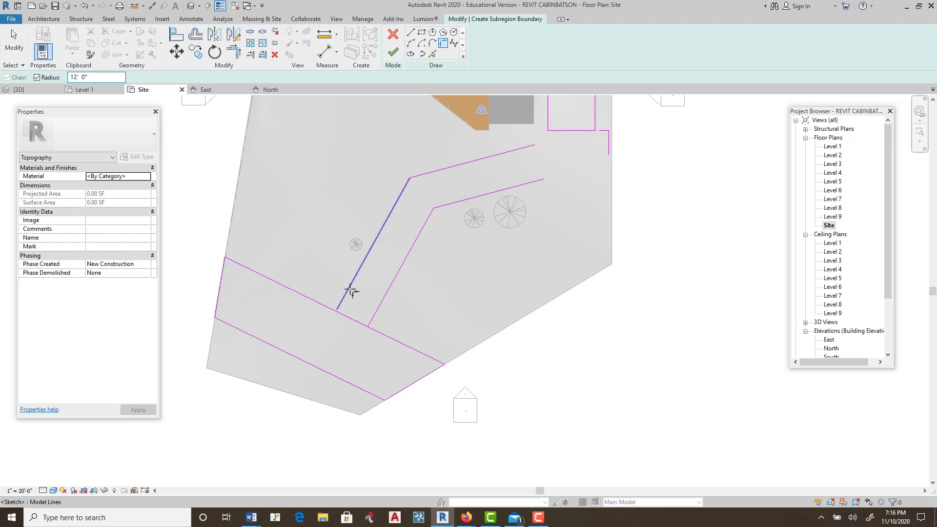
{"action": "left_click", "coordinate": [306, 298]}
{"action": "left_click", "coordinate": [346, 293]}
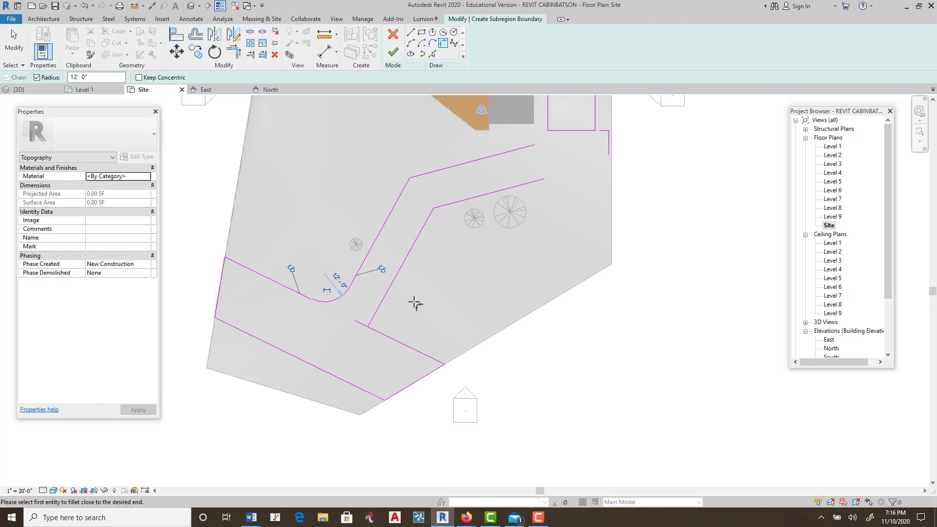
Fillet the drive's southeast line to the strip's upper line with a 12' radius, and trim the drive's lower line to the short eastern vertical line
{"action": "left_click", "coordinate": [402, 341]}
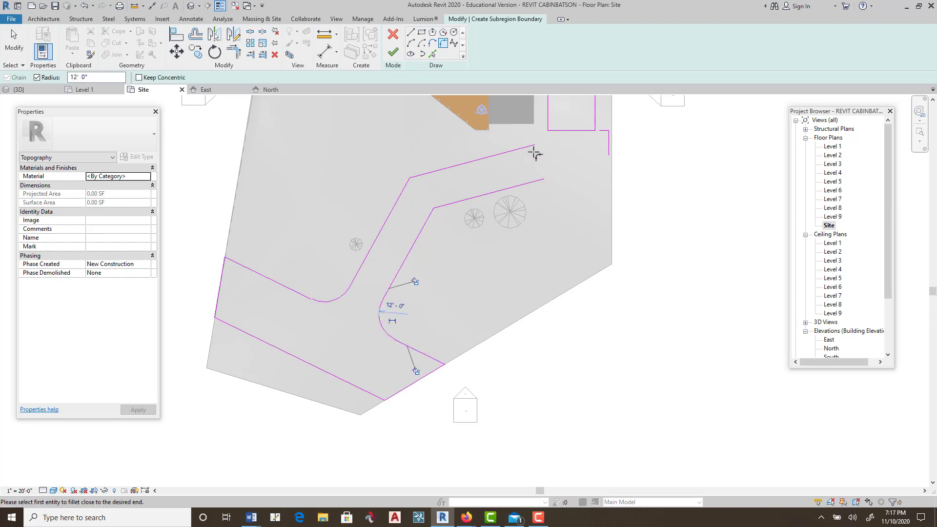
{"action": "middle_click_drag", "start_coordinate": [558, 191], "coordinate": [534, 215]}
{"action": "scroll", "coordinate": [543, 209], "scroll_direction": "up", "scroll_amount": 2}
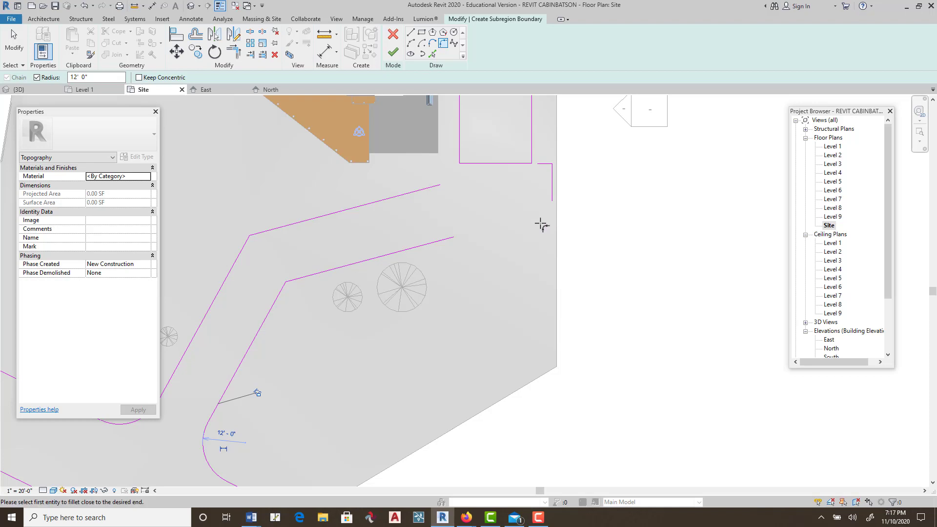
{"action": "left_click", "coordinate": [235, 51]}
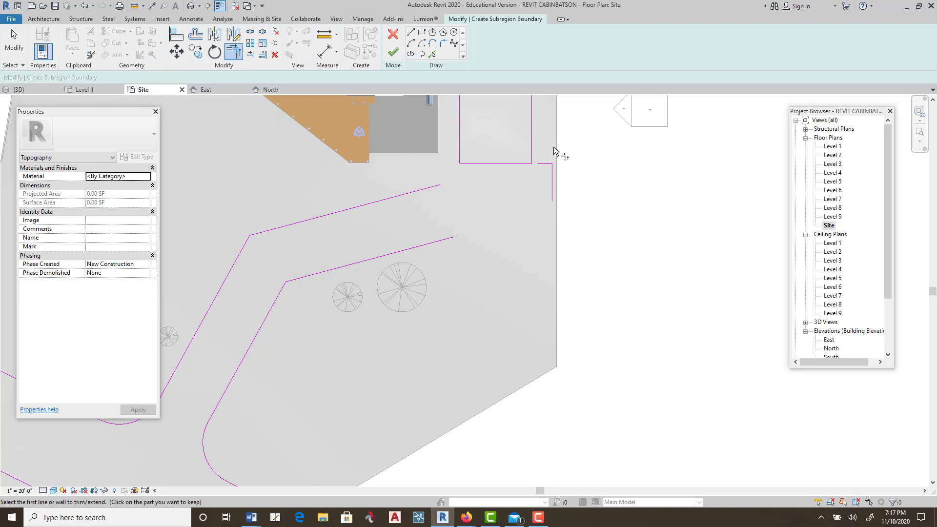
{"action": "left_click", "coordinate": [552, 185]}
{"action": "left_click", "coordinate": [455, 238]}
Fillet with a 3' radius the drive's lower east corner, the square's east edge to the short horizontal line, and its west edge to the drive's upper line
{"action": "left_click", "coordinate": [443, 43]}
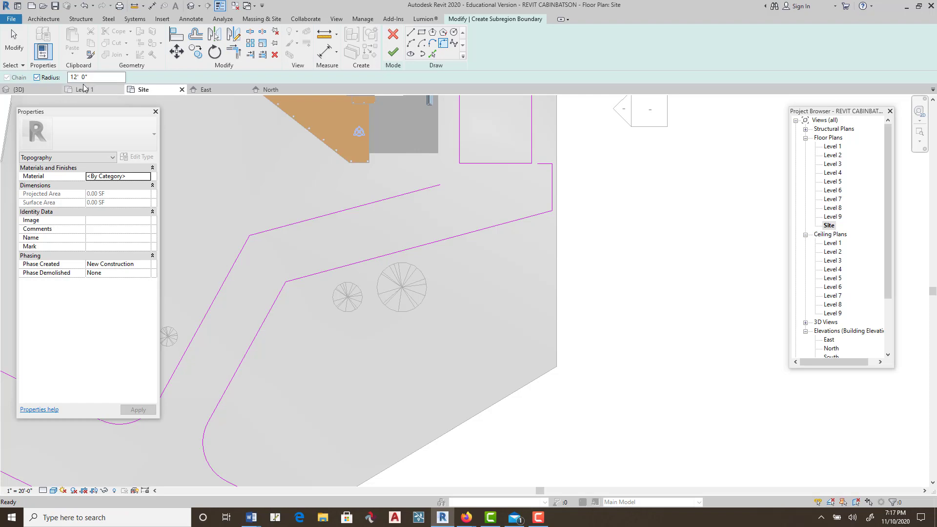
{"action": "left_click", "coordinate": [84, 77]}
{"action": "type", "text": "3"}
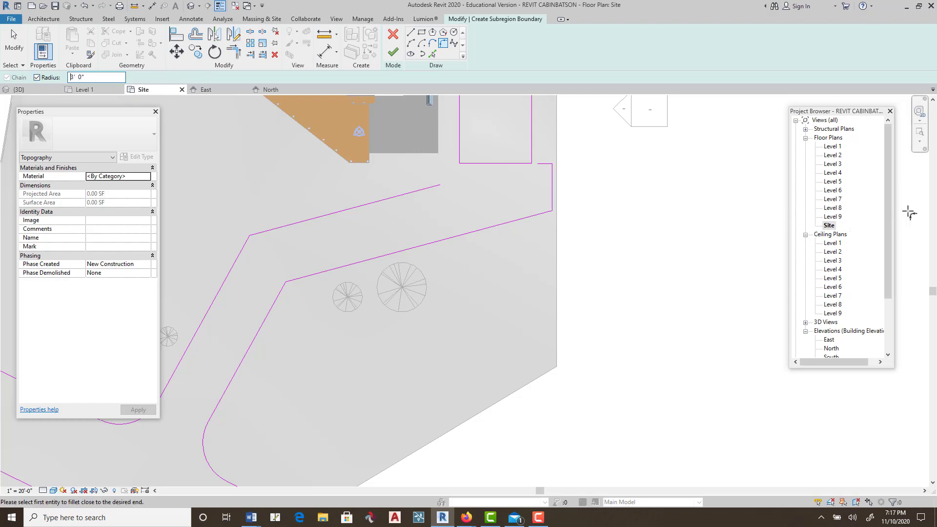
{"action": "left_click", "coordinate": [539, 210]}
{"action": "left_click", "coordinate": [531, 150]}
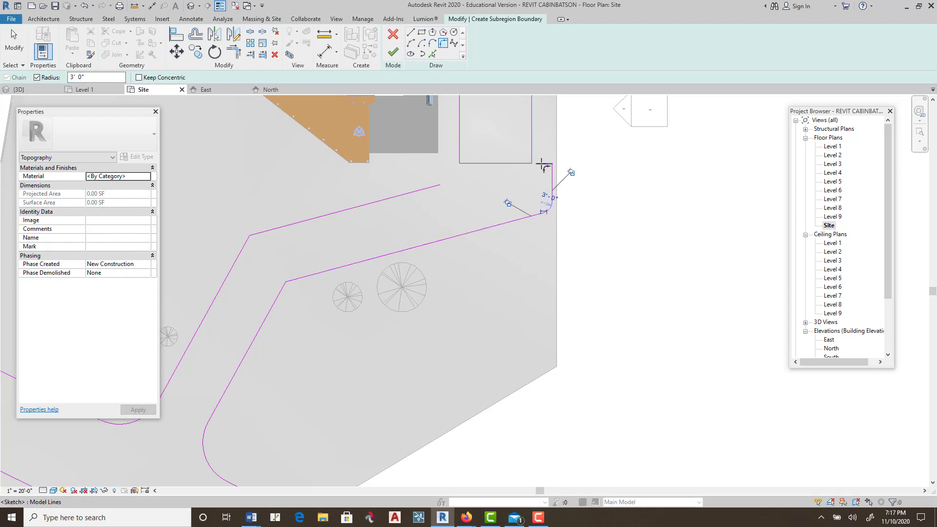
{"action": "left_click", "coordinate": [543, 163]}
{"action": "left_click", "coordinate": [461, 147]}
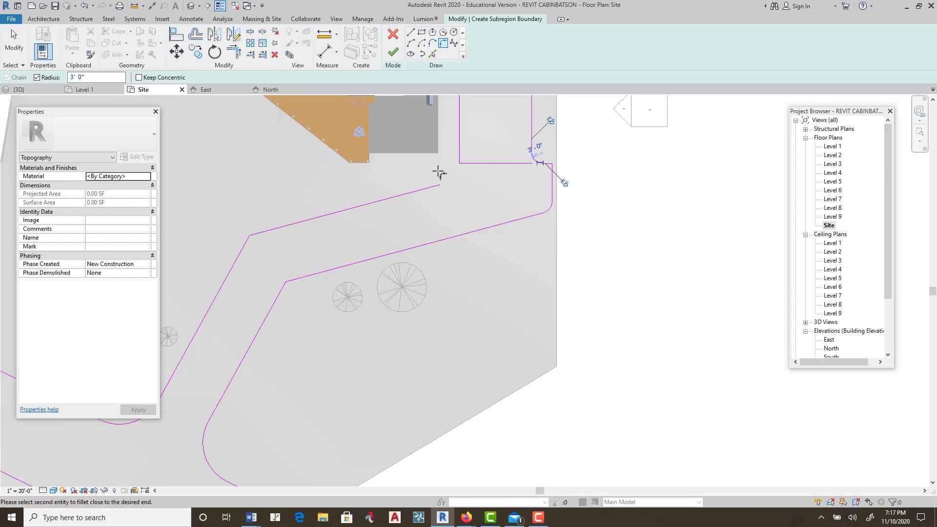
{"action": "left_click", "coordinate": [431, 186]}
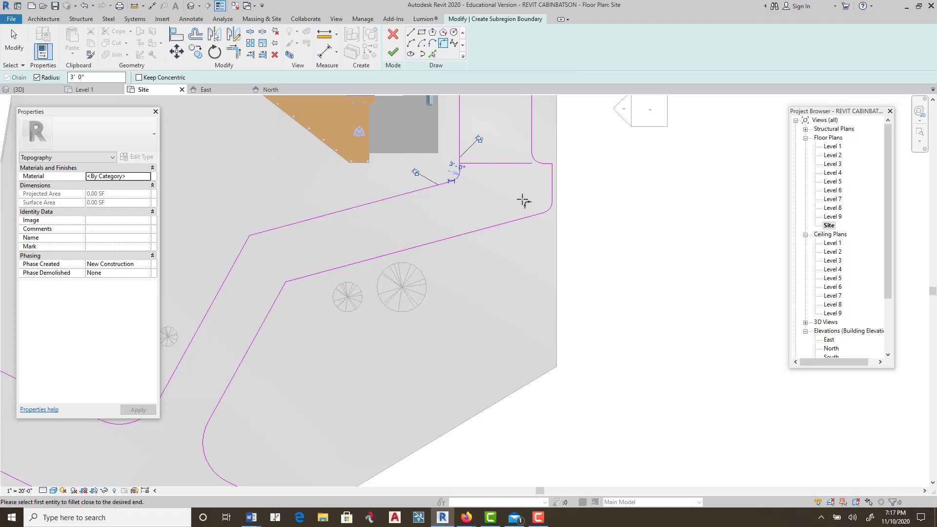
{"action": "key", "text": "Escape"}
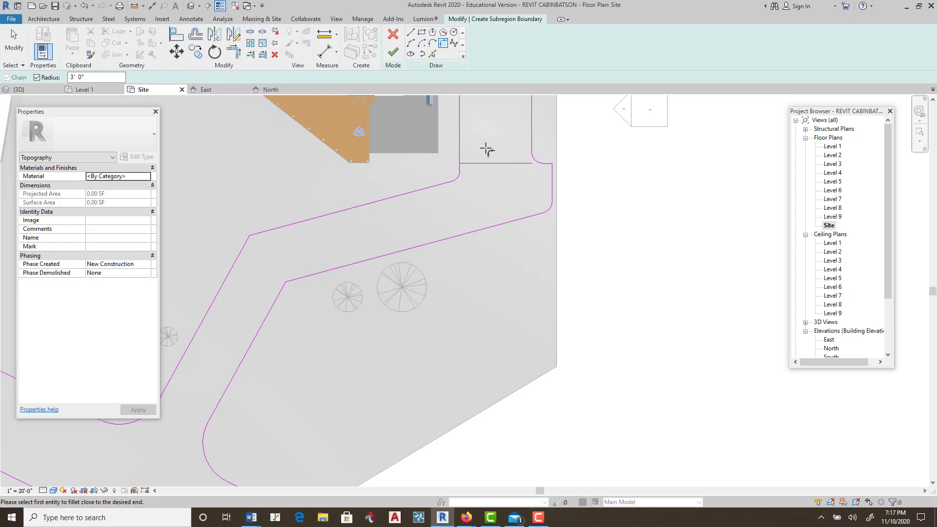
Delete both 10' halves of the square's south edge to open it onto the drive
{"action": "key", "text": "Escape"}
{"action": "left_click", "coordinate": [504, 163]}
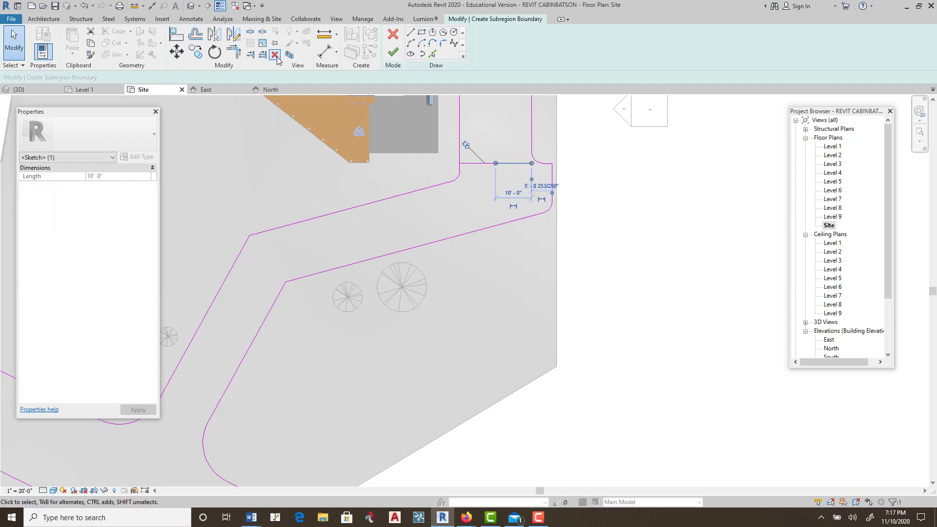
{"action": "left_click", "coordinate": [275, 56]}
{"action": "left_click", "coordinate": [488, 163]}
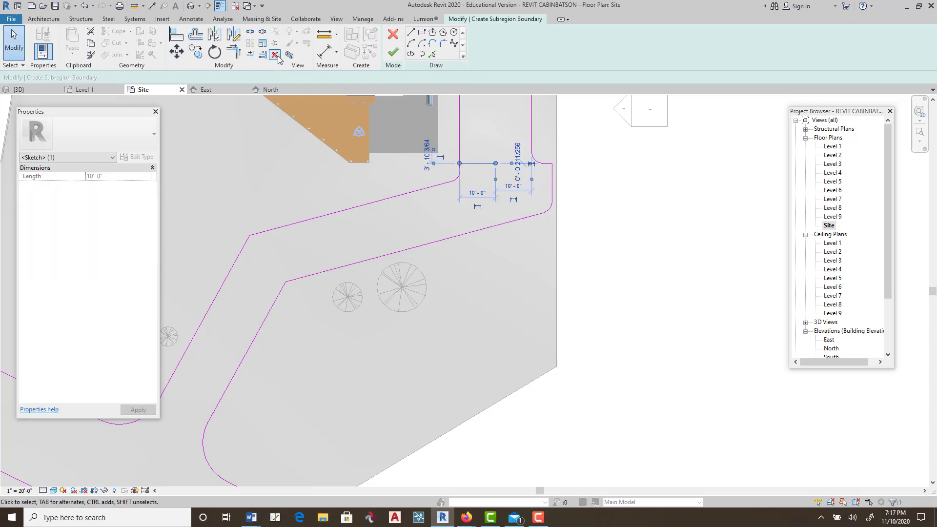
{"action": "left_click", "coordinate": [278, 56]}
{"action": "scroll", "coordinate": [416, 204], "scroll_direction": "down", "scroll_amount": 2}
{"action": "middle_click_drag", "start_coordinate": [471, 248], "coordinate": [525, 221]}
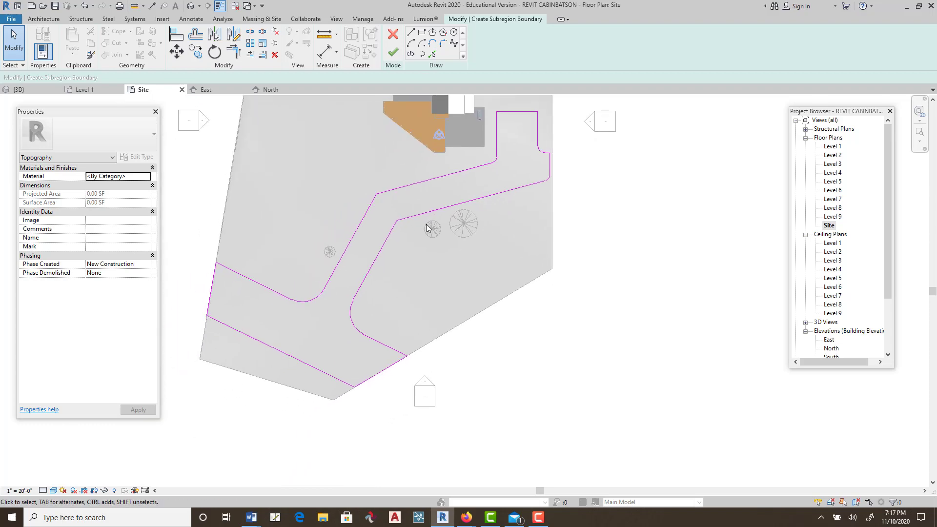
Fillet the inner and outer corners of the drive's bend with a 10' radius
{"action": "scroll", "coordinate": [412, 212], "scroll_direction": "up", "scroll_amount": 2}
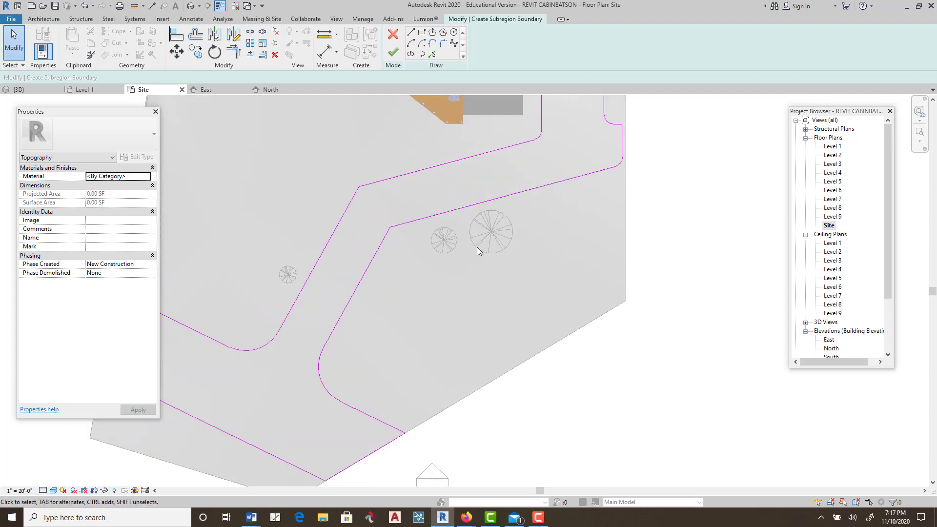
{"action": "scroll", "coordinate": [371, 222], "scroll_direction": "down", "scroll_amount": 1}
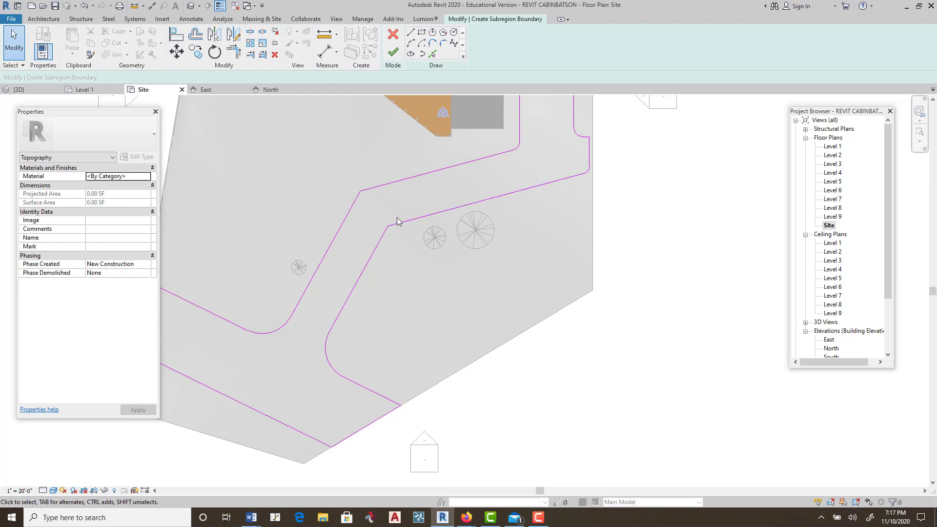
{"action": "middle_click_drag", "start_coordinate": [472, 305], "coordinate": [487, 325]}
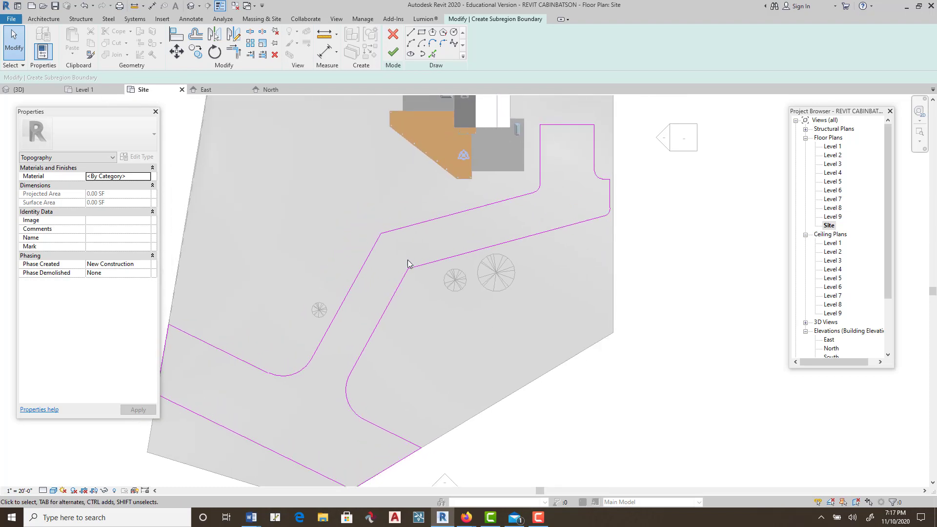
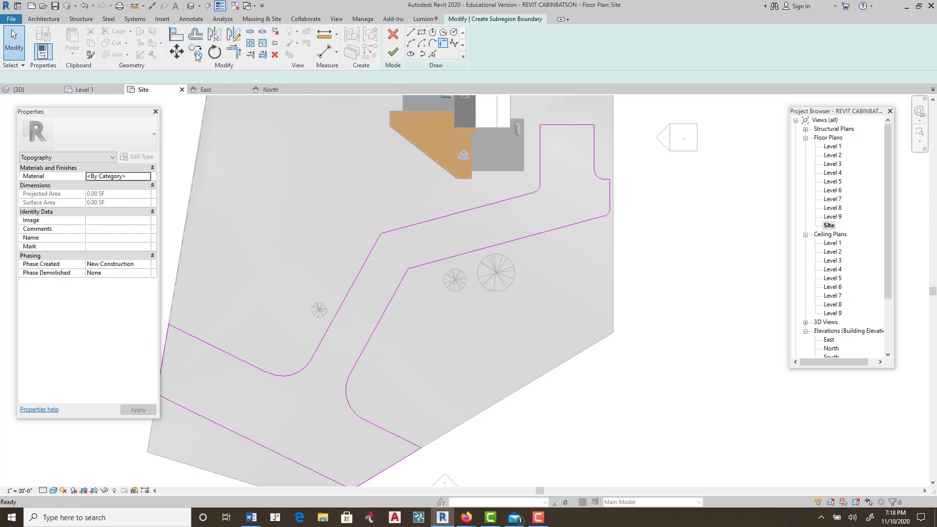
{"action": "left_click", "coordinate": [442, 43]}
{"action": "left_click", "coordinate": [37, 78]}
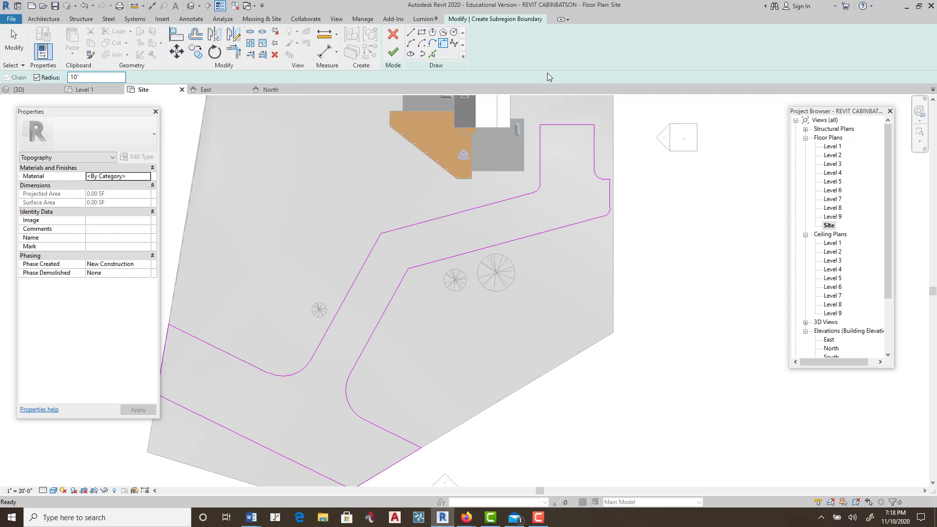
{"action": "key", "text": "Return"}
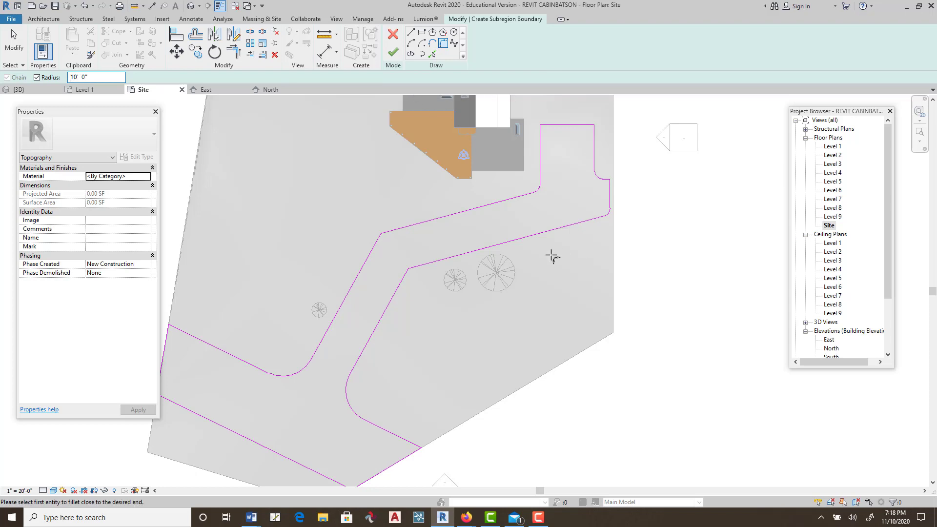
{"action": "left_click", "coordinate": [512, 242]}
{"action": "left_click", "coordinate": [386, 310]}
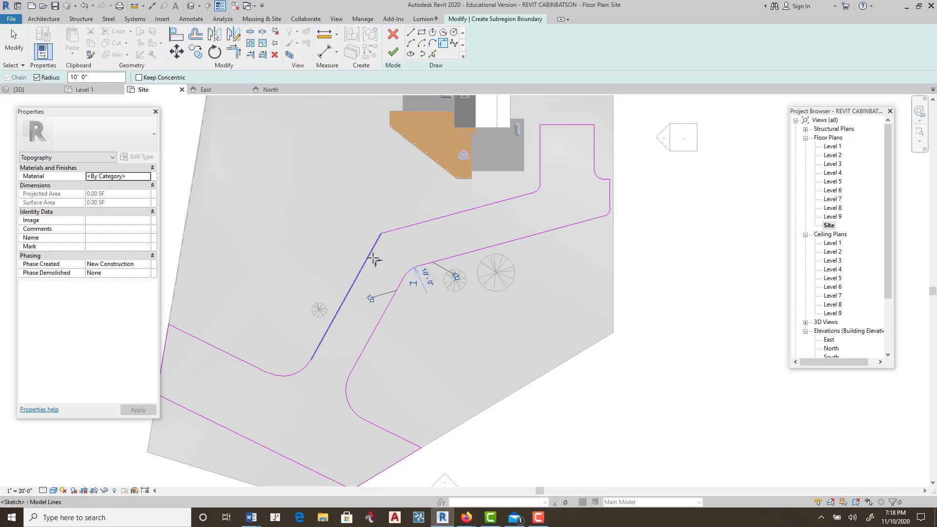
{"action": "left_click", "coordinate": [415, 226]}
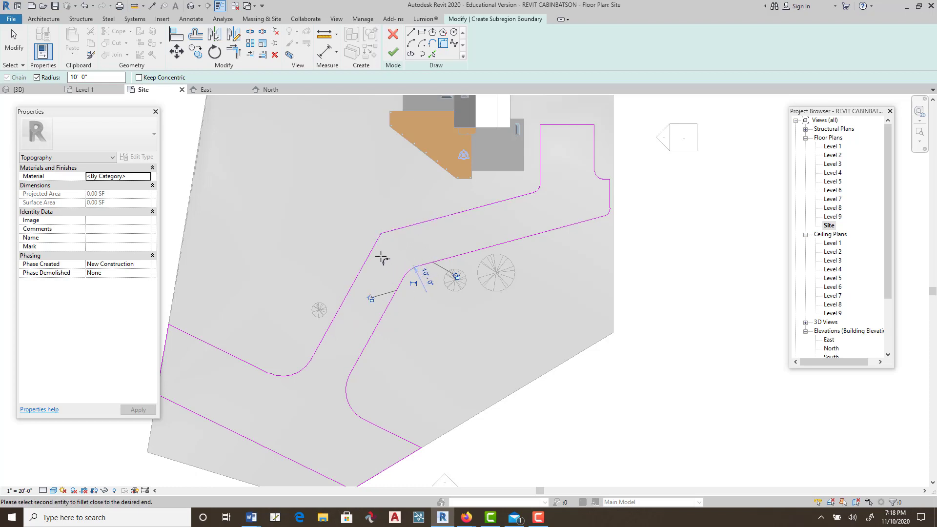
{"action": "left_click", "coordinate": [369, 256]}
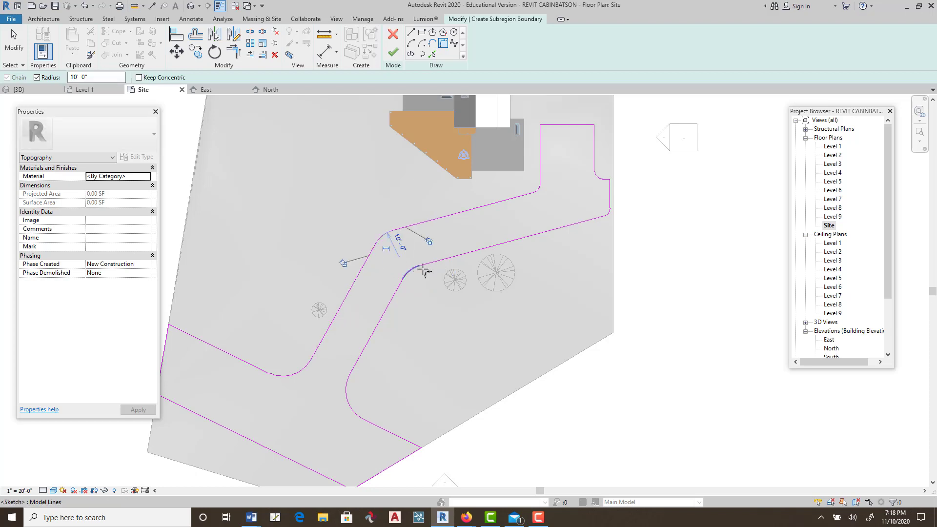
{"action": "left_click", "coordinate": [525, 286]}
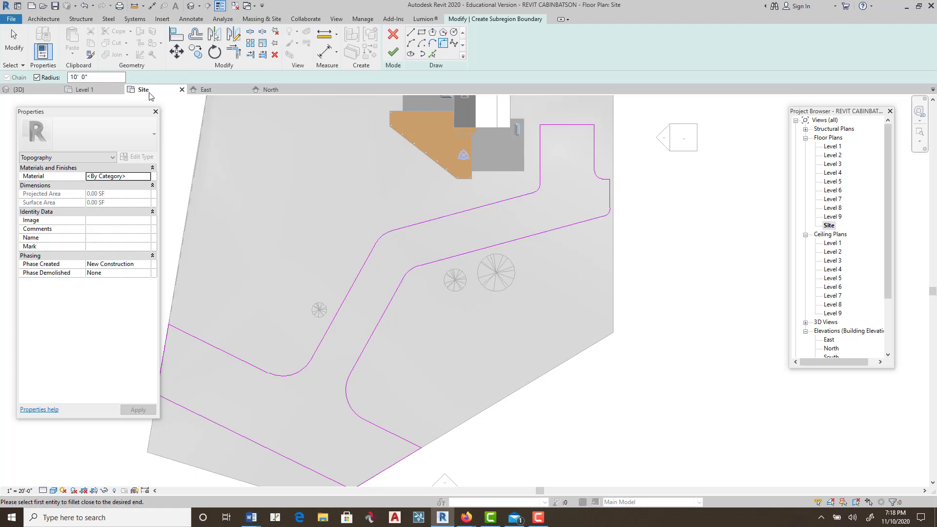
Fillet the two lines at the drive's outer bend with a 25' radius and delete the leftover 10' arc
{"action": "left_click", "coordinate": [92, 76]}
{"action": "type", "text": "25"}
{"action": "left_click", "coordinate": [363, 267]}
{"action": "left_click", "coordinate": [454, 213]}
{"action": "key", "text": "Escape"}
{"action": "left_click", "coordinate": [381, 232]}
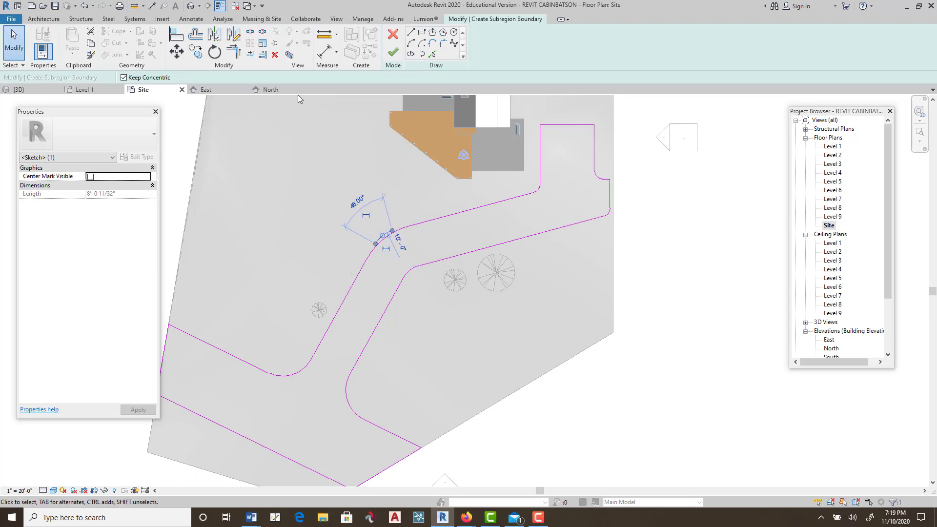
{"action": "left_click", "coordinate": [276, 55]}
Finish the subregion boundary sketch and deselect the new subregion
{"action": "scroll", "coordinate": [557, 294], "scroll_direction": "down", "scroll_amount": 1}
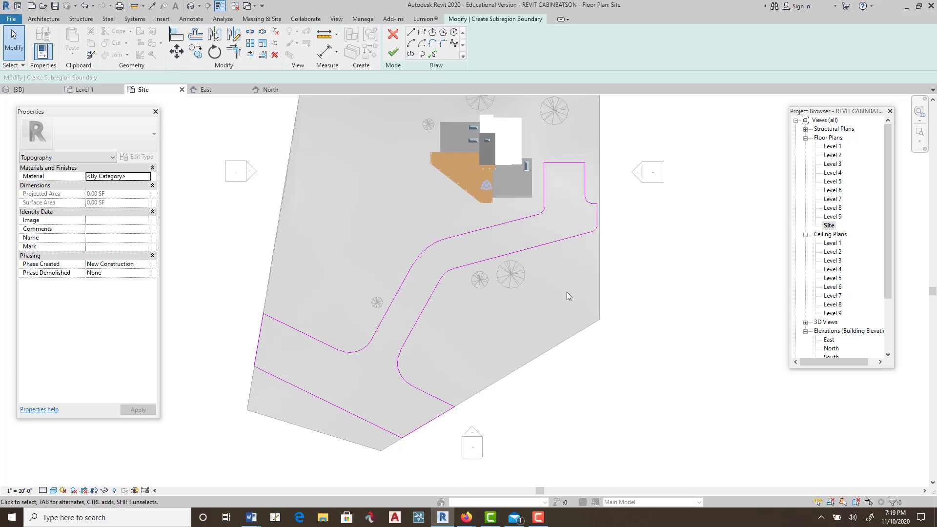
{"action": "middle_click_drag", "start_coordinate": [576, 302], "coordinate": [546, 307]}
{"action": "middle_click_drag", "start_coordinate": [550, 210], "coordinate": [560, 242]}
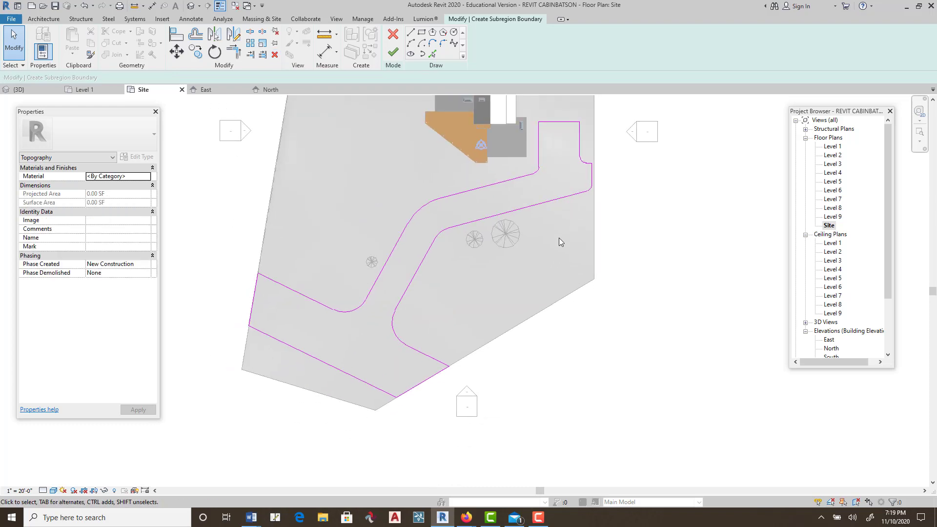
{"action": "left_click", "coordinate": [393, 52]}
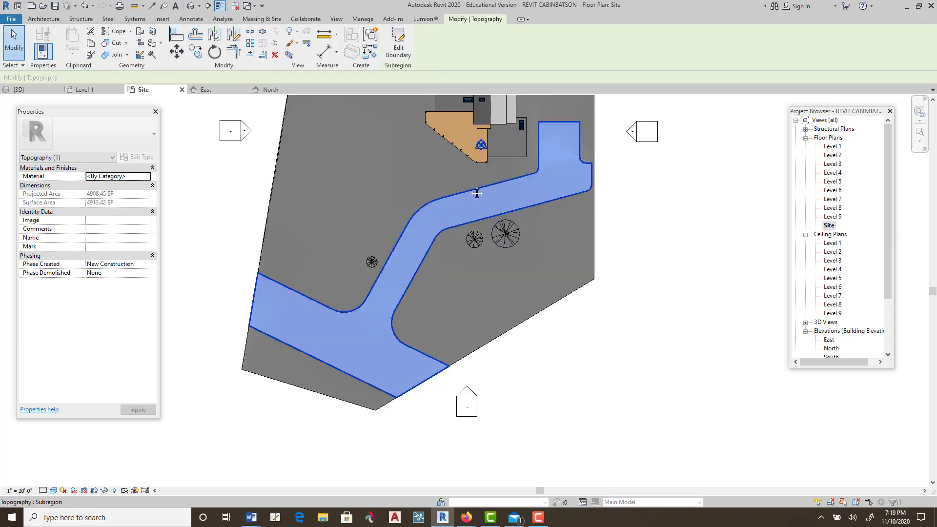
{"action": "middle_click_drag", "start_coordinate": [466, 194], "coordinate": [497, 224]}
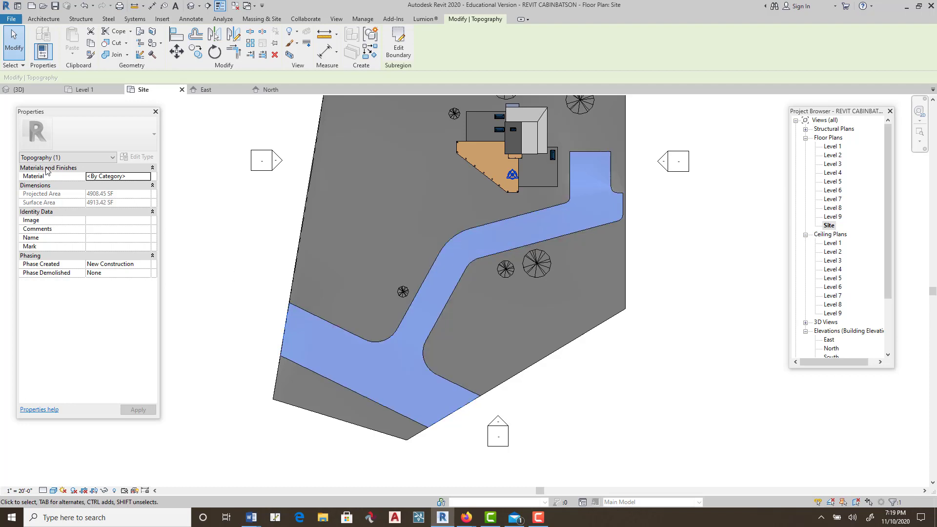
{"action": "left_click", "coordinate": [242, 347]}
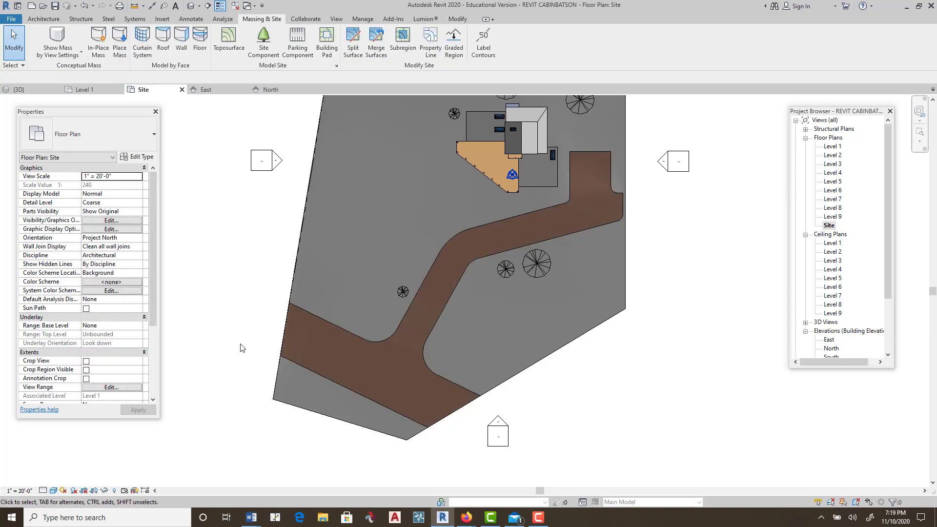
Assign the Concrete, Lightweight material to the driveway subregion
{"action": "left_click", "coordinate": [353, 334]}
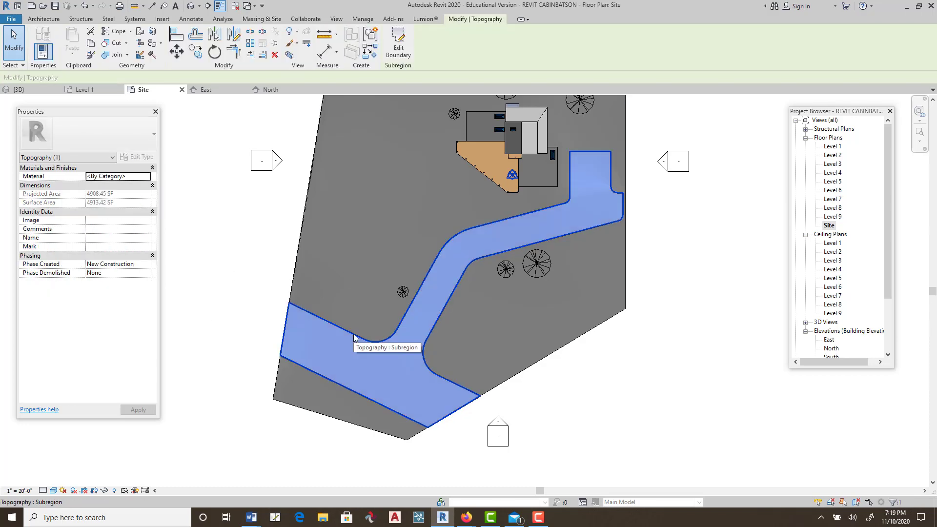
{"action": "left_click", "coordinate": [145, 177]}
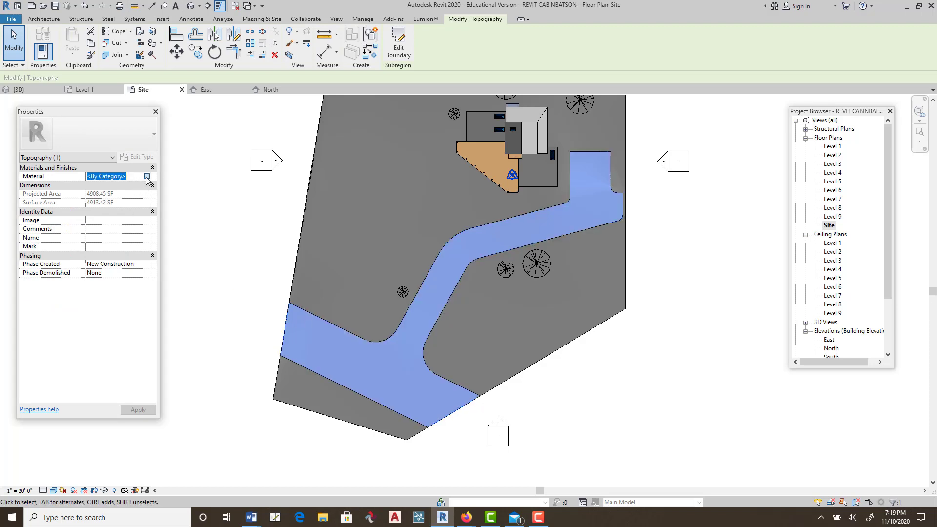
{"action": "left_click", "coordinate": [147, 177]}
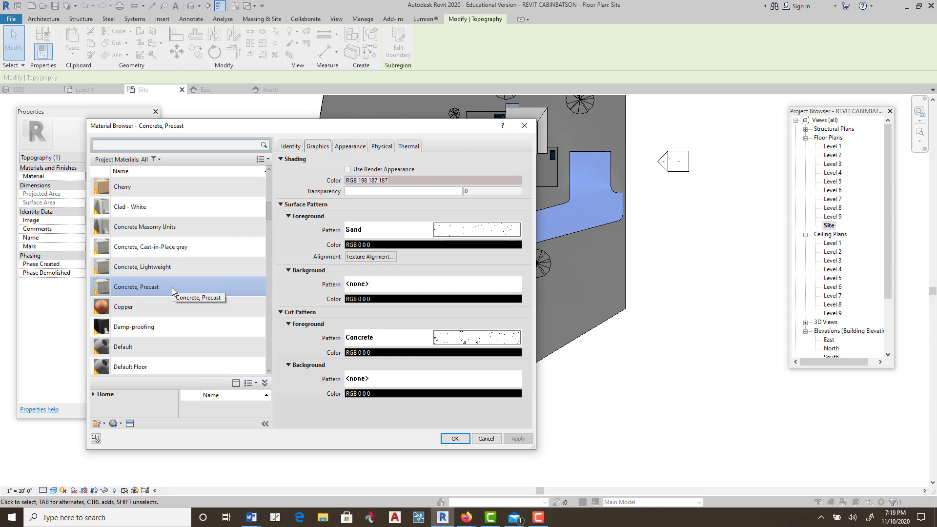
{"action": "scroll", "coordinate": [208, 250], "scroll_direction": "down", "scroll_amount": 2}
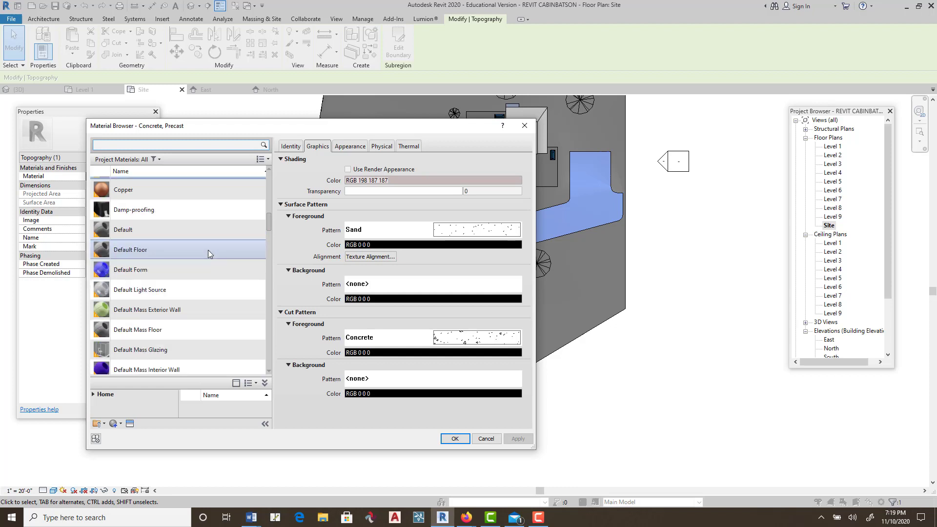
{"action": "scroll", "coordinate": [201, 257], "scroll_direction": "up", "scroll_amount": 1}
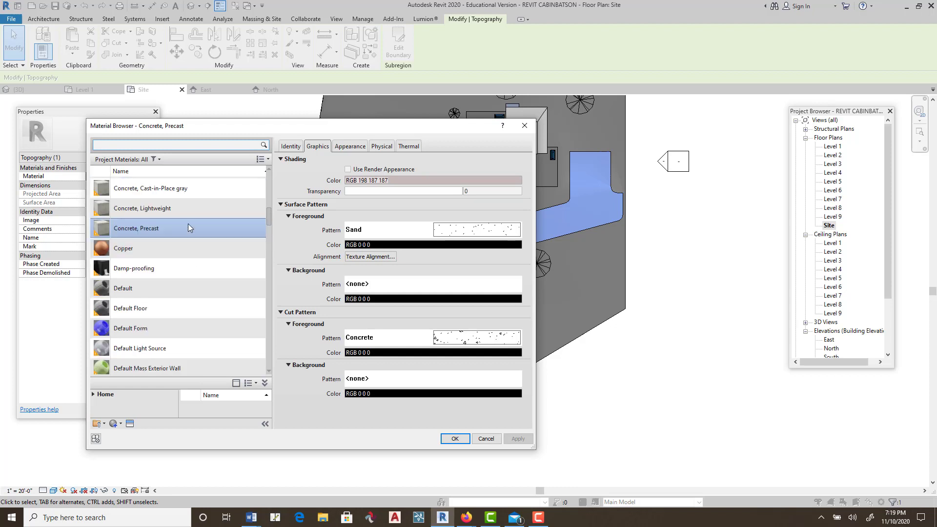
{"action": "left_click", "coordinate": [192, 209]}
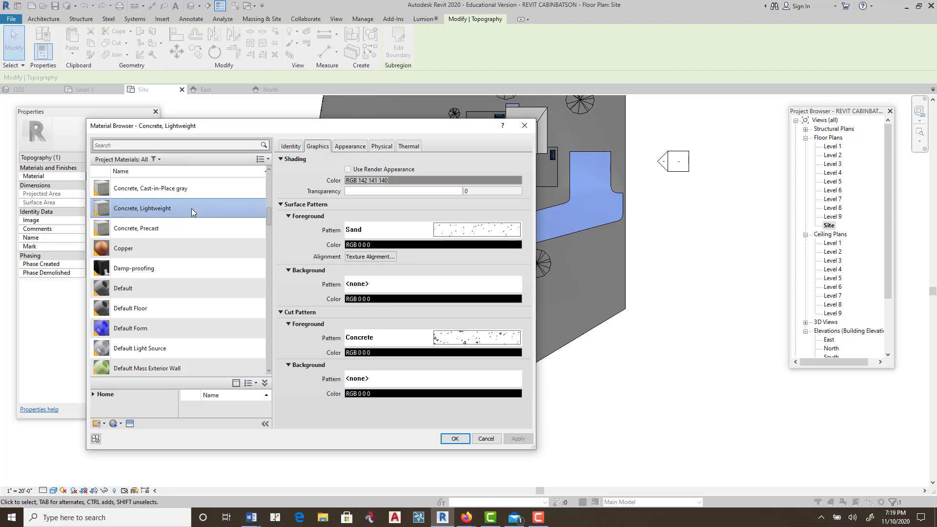
{"action": "scroll", "coordinate": [202, 259], "scroll_direction": "up", "scroll_amount": 5}
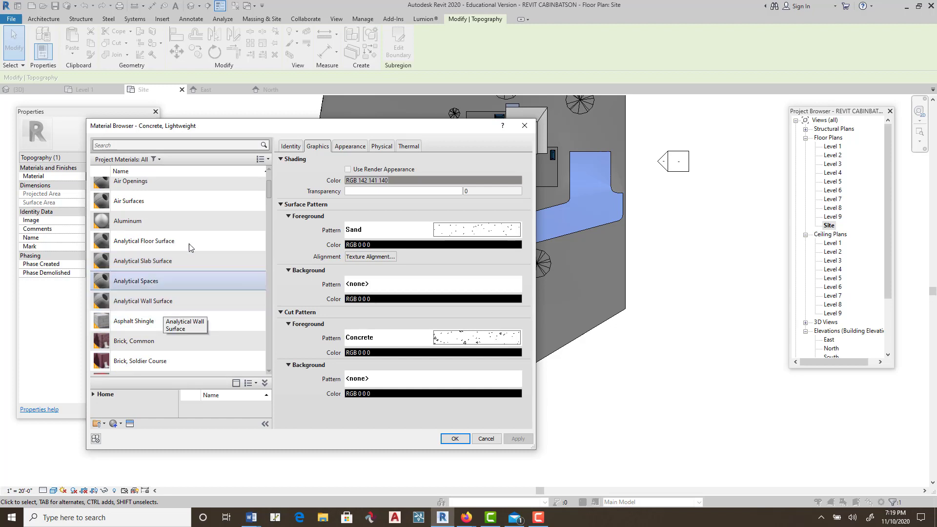
{"action": "scroll", "coordinate": [204, 227], "scroll_direction": "down", "scroll_amount": 2}
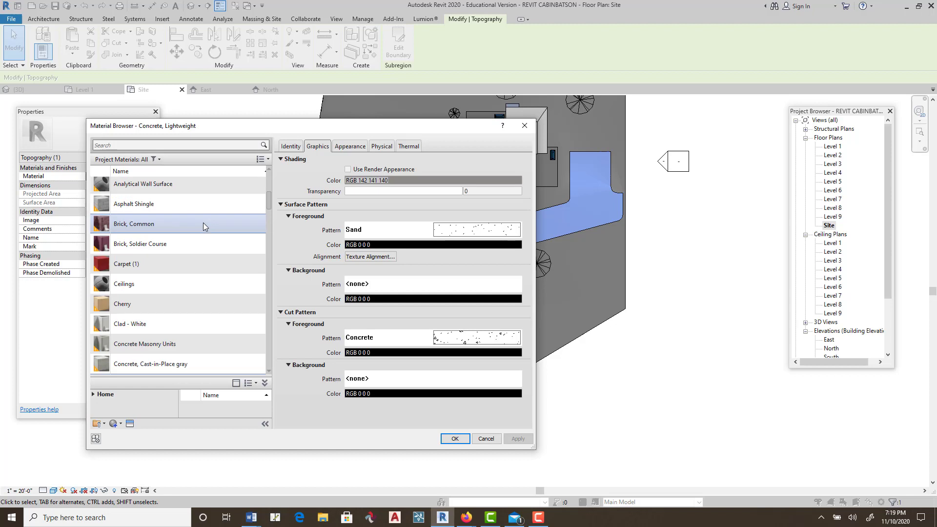
{"action": "scroll", "coordinate": [201, 226], "scroll_direction": "down", "scroll_amount": 2}
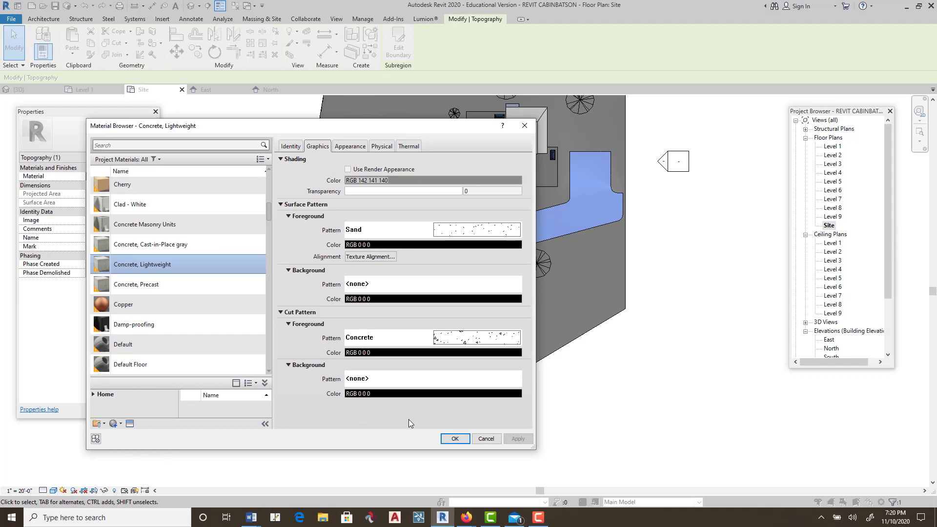
{"action": "left_click", "coordinate": [455, 439]}
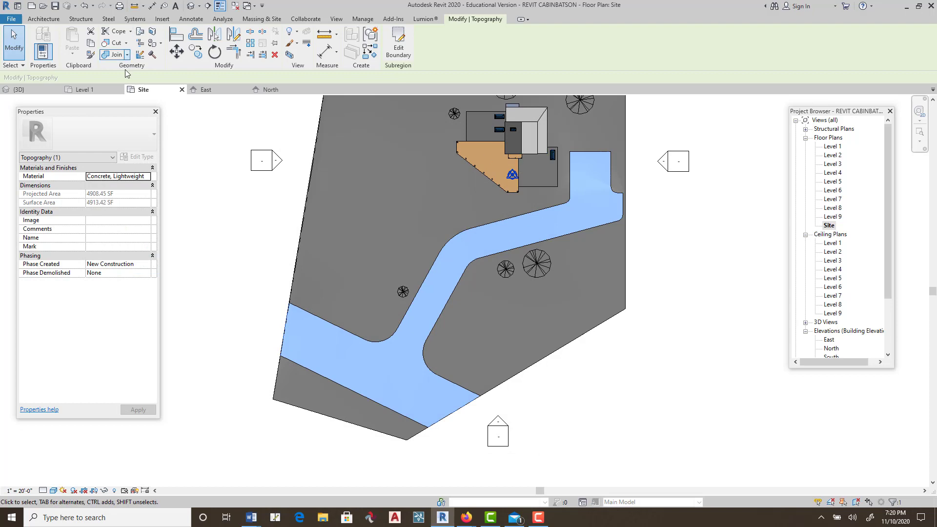
In the default 3D view, extend the section box on its front and road-side faces so it encloses the whole site
{"action": "left_click", "coordinate": [191, 5]}
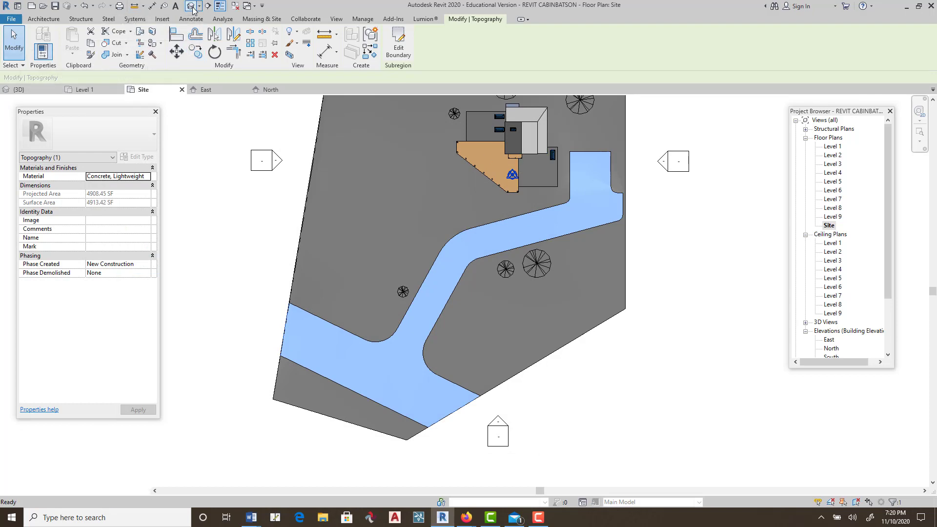
{"action": "scroll", "coordinate": [511, 236], "scroll_direction": "down", "scroll_amount": 5}
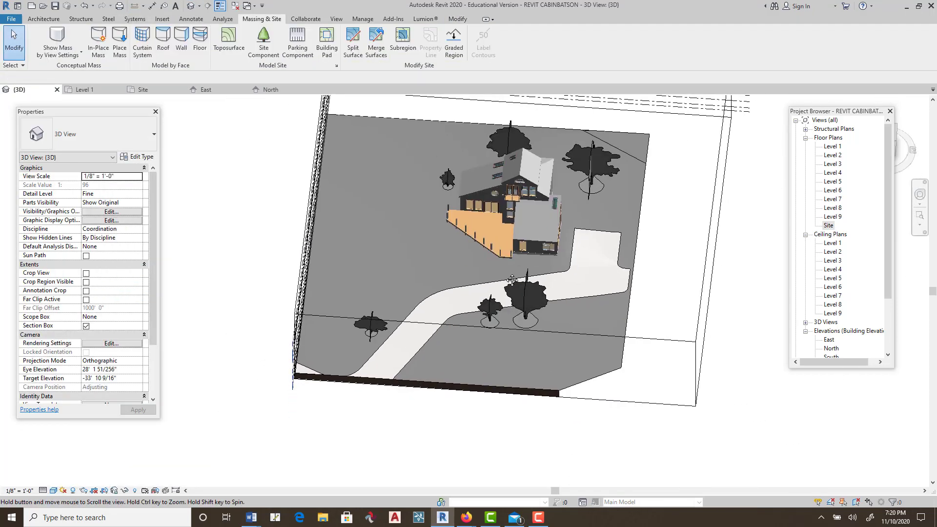
{"action": "scroll", "coordinate": [491, 275], "scroll_direction": "down", "scroll_amount": 1}
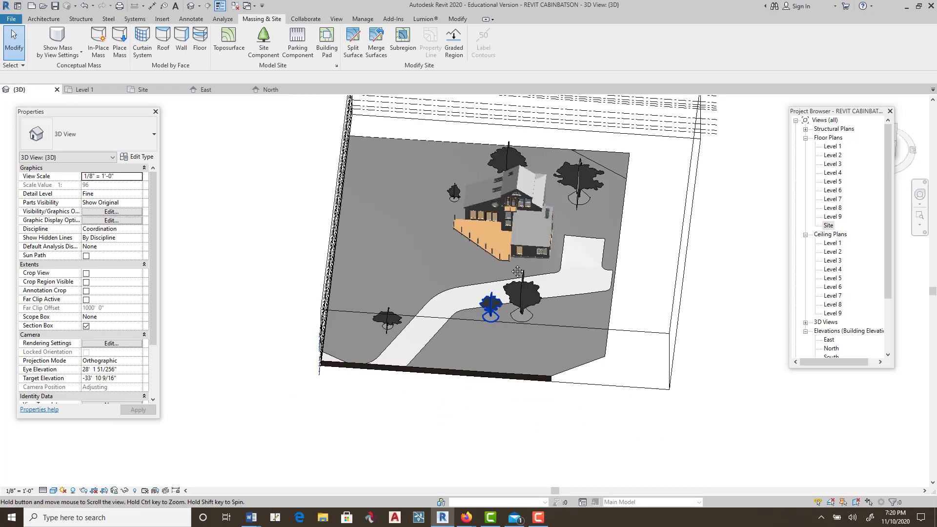
{"action": "middle_click_drag", "start_coordinate": [491, 311], "coordinate": [508, 294]}
{"action": "left_click", "coordinate": [637, 313]}
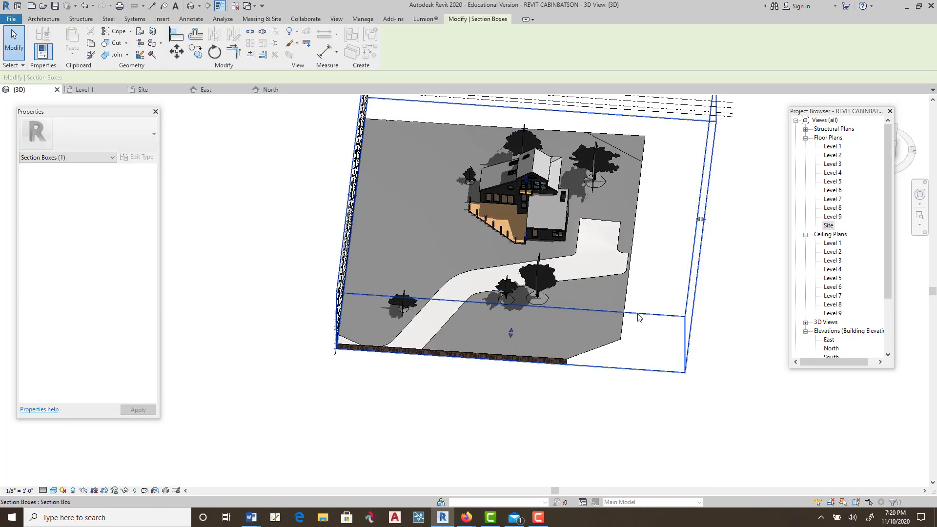
{"action": "left_click_drag", "start_coordinate": [511, 334], "coordinate": [503, 410]}
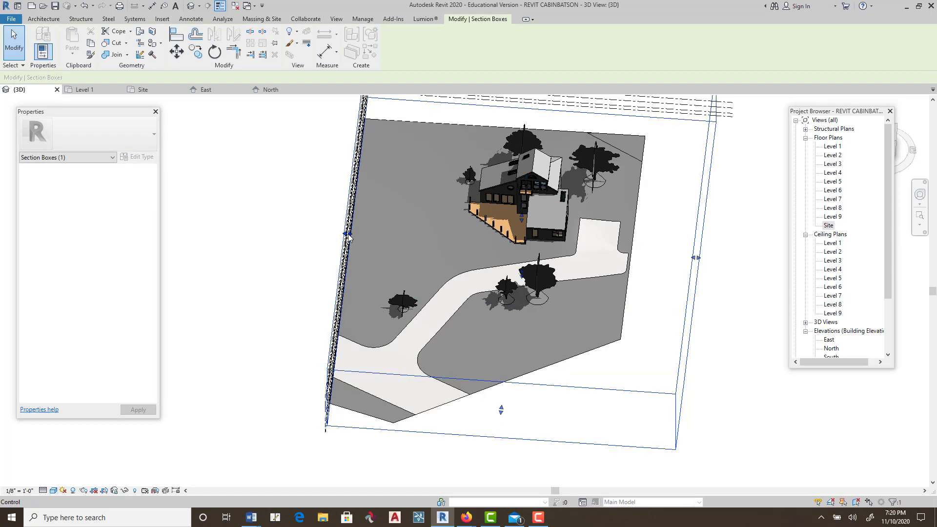
{"action": "left_click_drag", "start_coordinate": [347, 234], "coordinate": [273, 229]}
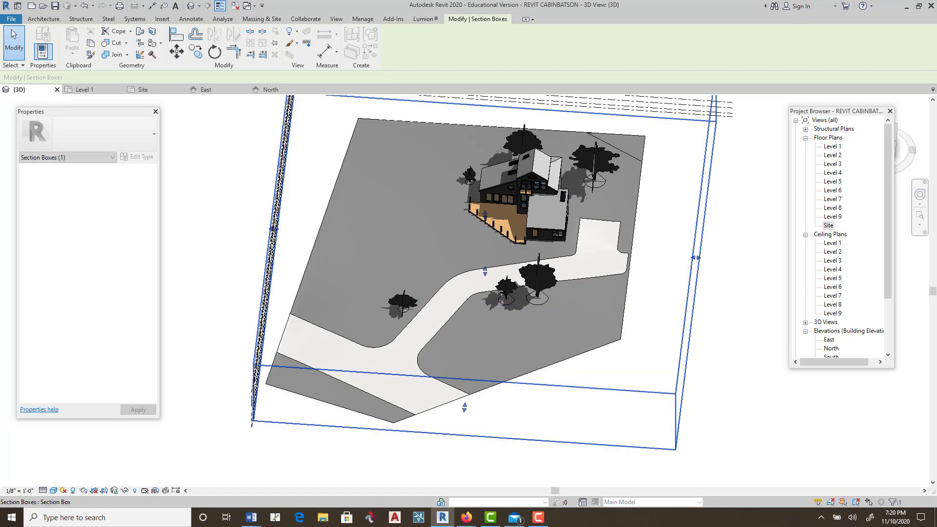
{"action": "left_click_drag", "start_coordinate": [465, 407], "coordinate": [449, 468]}
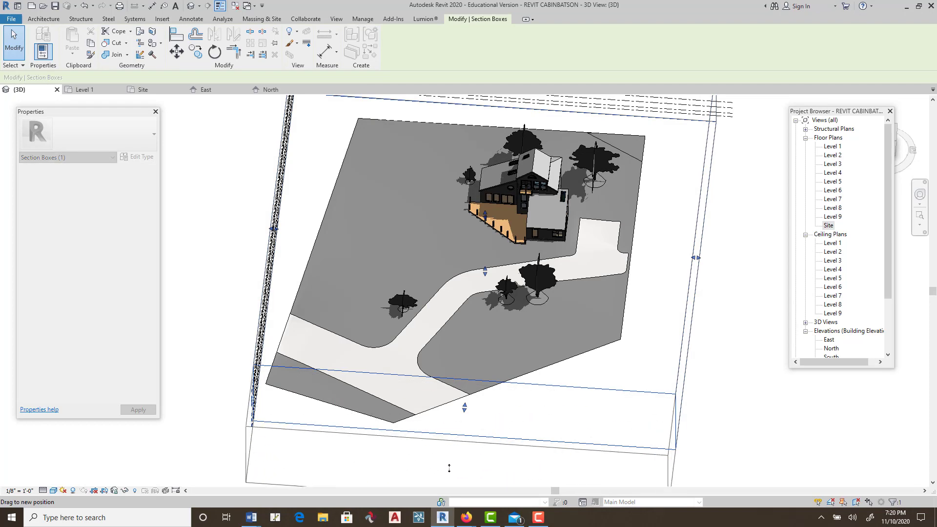
{"action": "left_click_drag", "start_coordinate": [469, 414], "coordinate": [469, 414]}
Set the 3D view to Fine detail and preview the whole site with the Ray Trace visual style
{"action": "scroll", "coordinate": [490, 332], "scroll_direction": "down", "scroll_amount": 4}
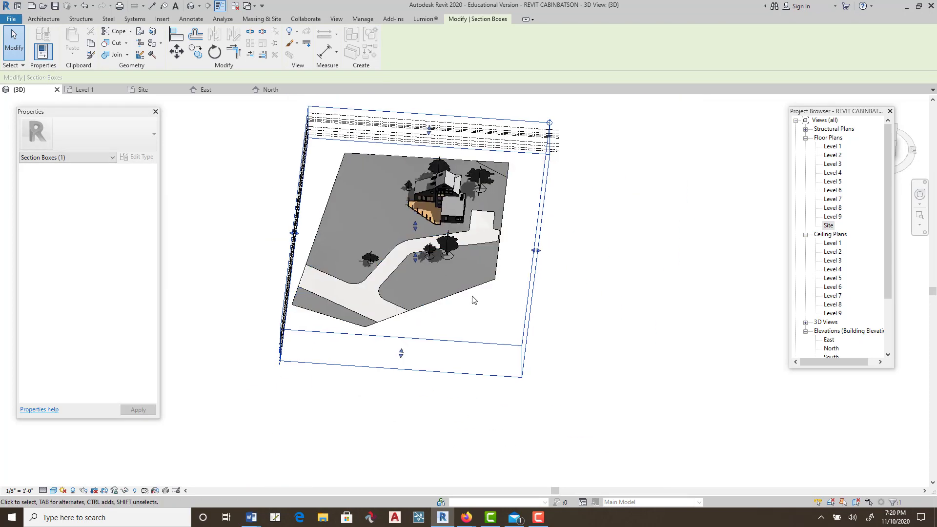
{"action": "scroll", "coordinate": [444, 202], "scroll_direction": "up", "scroll_amount": 5}
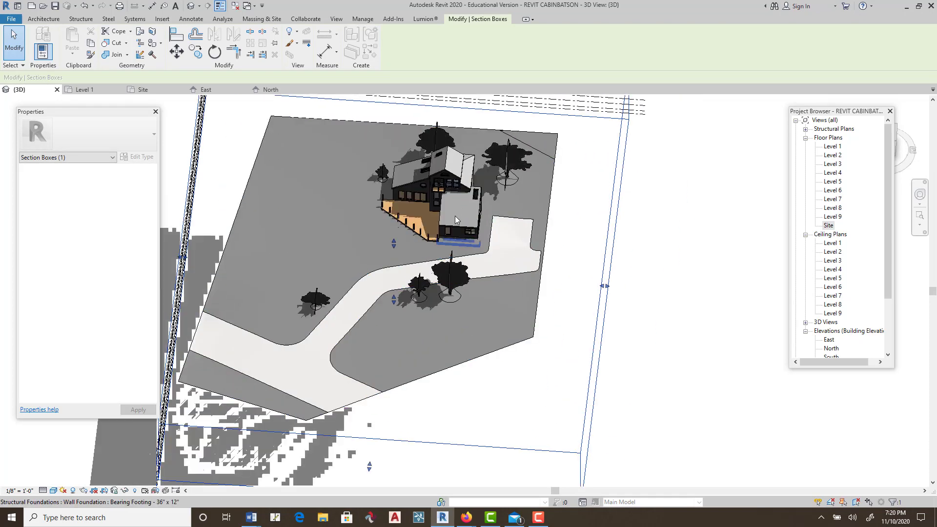
{"action": "middle_click_drag", "start_coordinate": [455, 216], "coordinate": [588, 209]}
{"action": "middle_click_drag", "start_coordinate": [526, 233], "coordinate": [476, 227]}
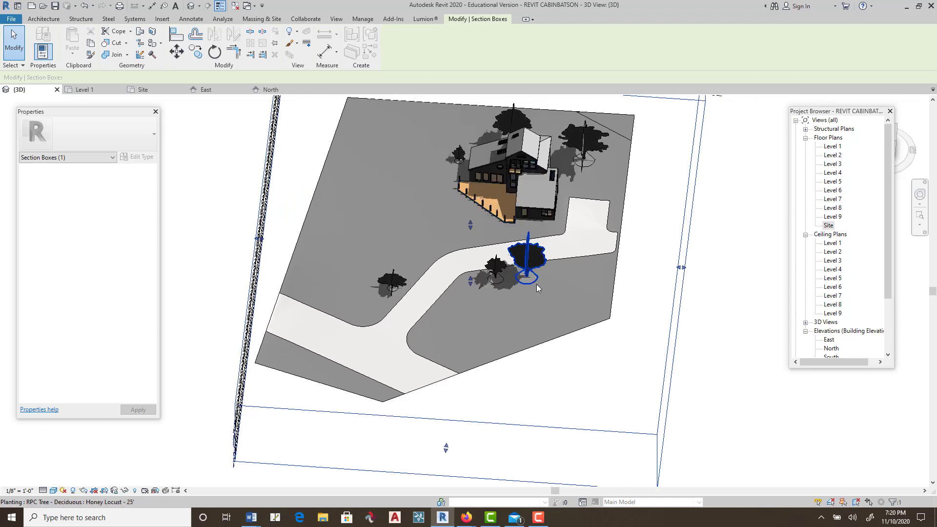
{"action": "middle_click_drag", "start_coordinate": [537, 286], "coordinate": [508, 273], "text": "shift"}
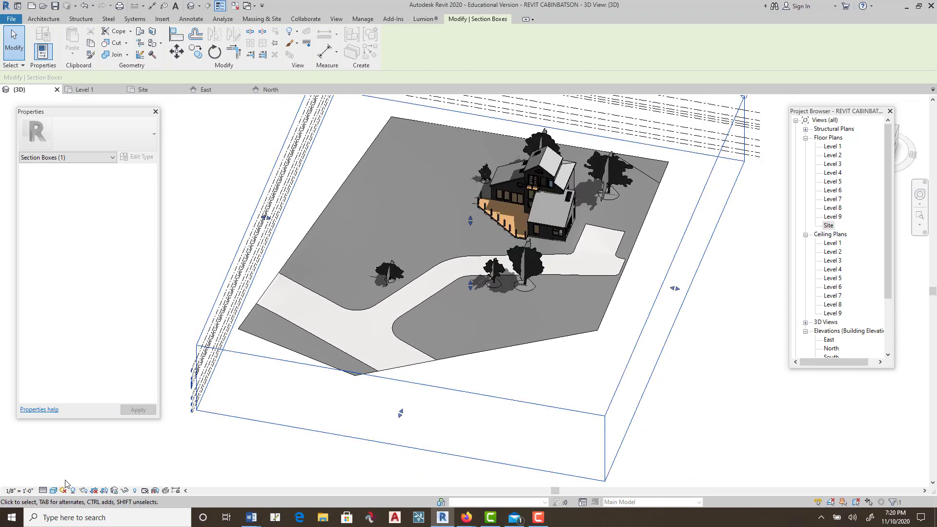
{"action": "left_click", "coordinate": [53, 490]}
{"action": "left_click", "coordinate": [44, 491]}
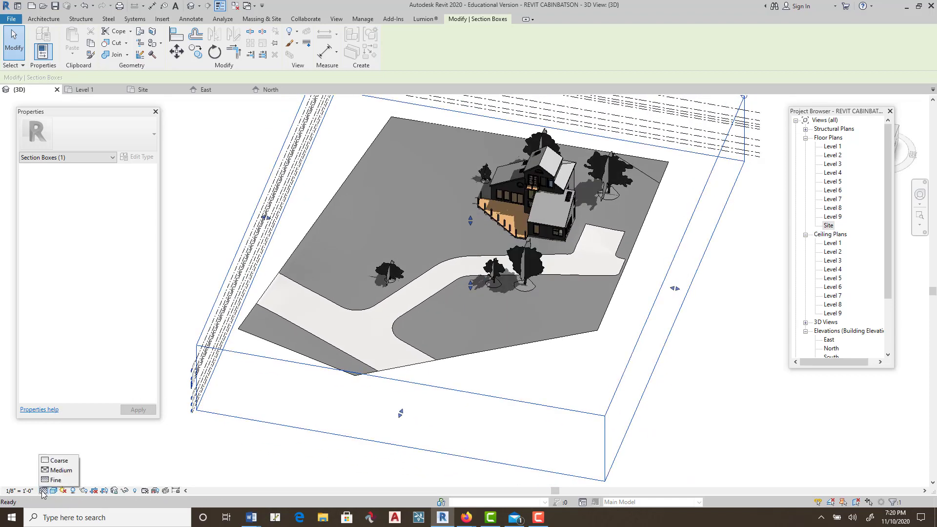
{"action": "left_click", "coordinate": [54, 481]}
{"action": "left_click", "coordinate": [54, 491]}
{"action": "left_click", "coordinate": [69, 481]}
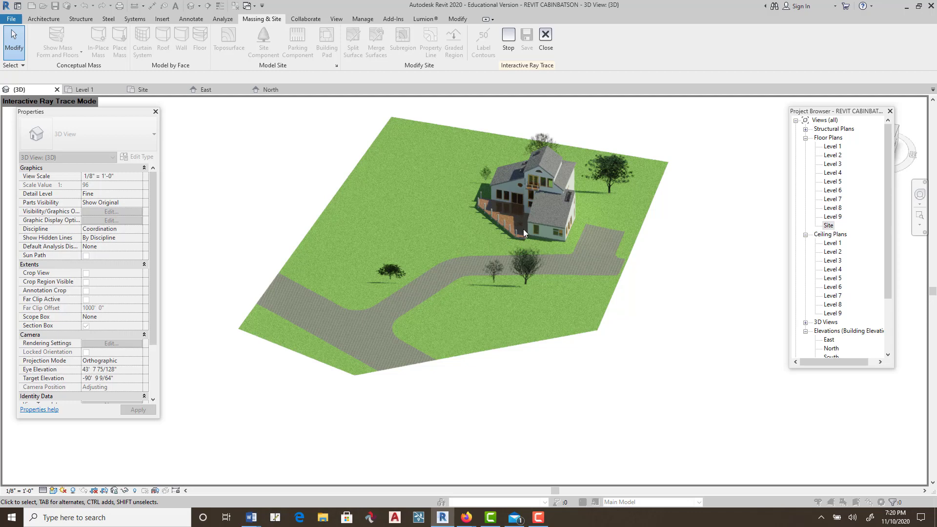
Exit the ray-traced preview by setting the 3D view's visual style to Hidden Line
{"action": "left_click", "coordinate": [53, 491]}
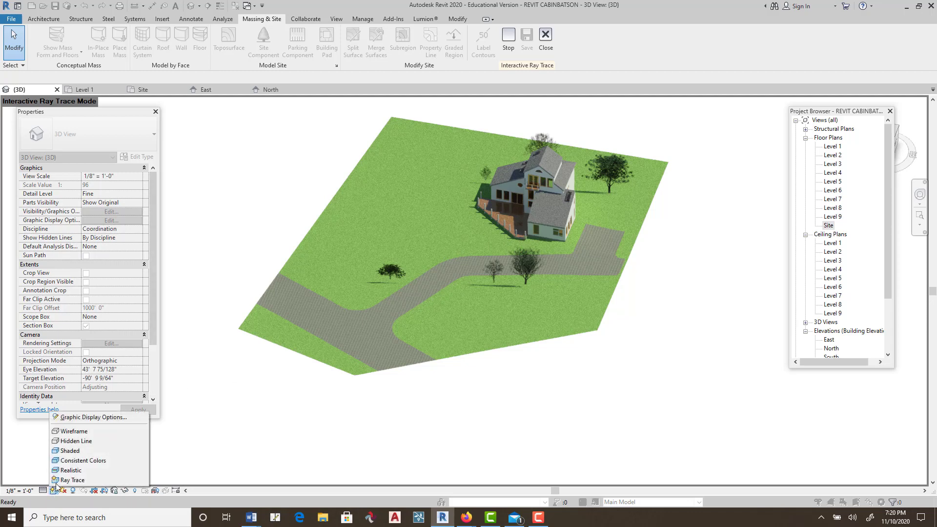
{"action": "left_click", "coordinate": [85, 441]}
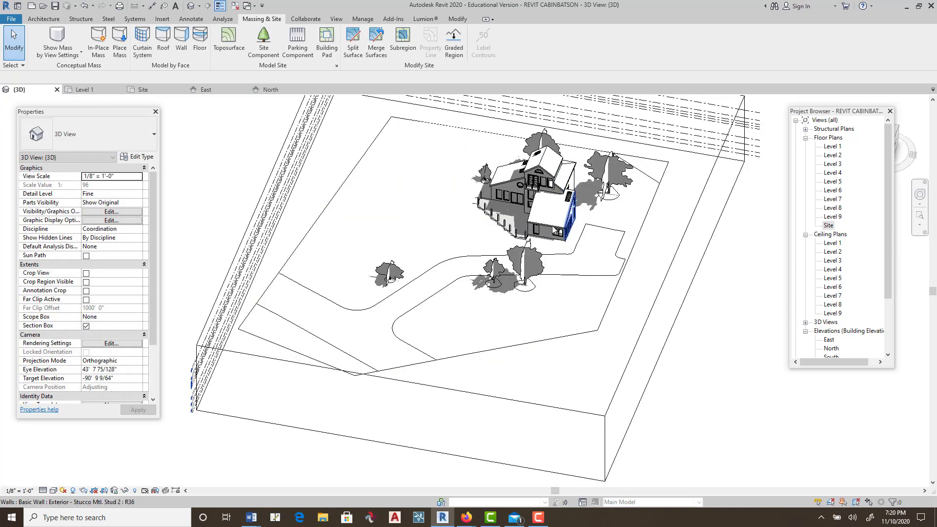
{"action": "middle_click_drag", "start_coordinate": [429, 210], "coordinate": [673, 155], "text": "shift"}
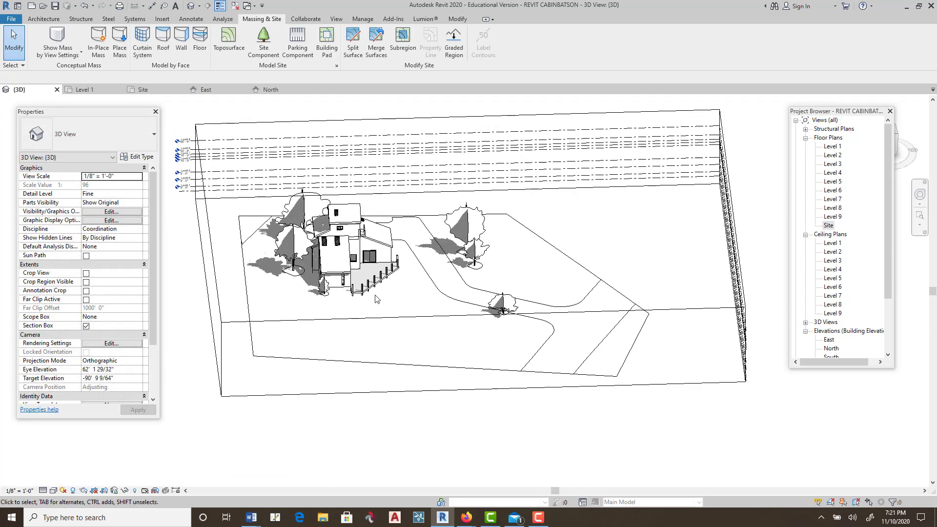
{"action": "scroll", "coordinate": [318, 265], "scroll_direction": "up", "scroll_amount": 7}
{"action": "middle_click_drag", "start_coordinate": [295, 299], "coordinate": [386, 313], "text": "shift"}
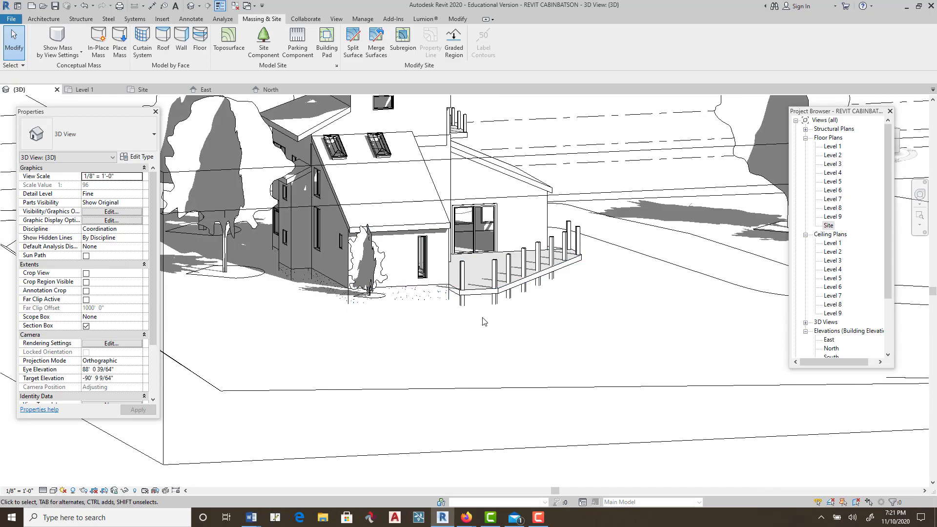
{"action": "middle_click_drag", "start_coordinate": [513, 288], "coordinate": [552, 397], "text": "shift"}
{"action": "scroll", "coordinate": [497, 273], "scroll_direction": "down", "scroll_amount": 2}
{"action": "scroll", "coordinate": [409, 397], "scroll_direction": "down", "scroll_amount": 1}
{"action": "middle_click_drag", "start_coordinate": [408, 395], "coordinate": [473, 262]}
{"action": "middle_click_drag", "start_coordinate": [468, 320], "coordinate": [479, 301]}
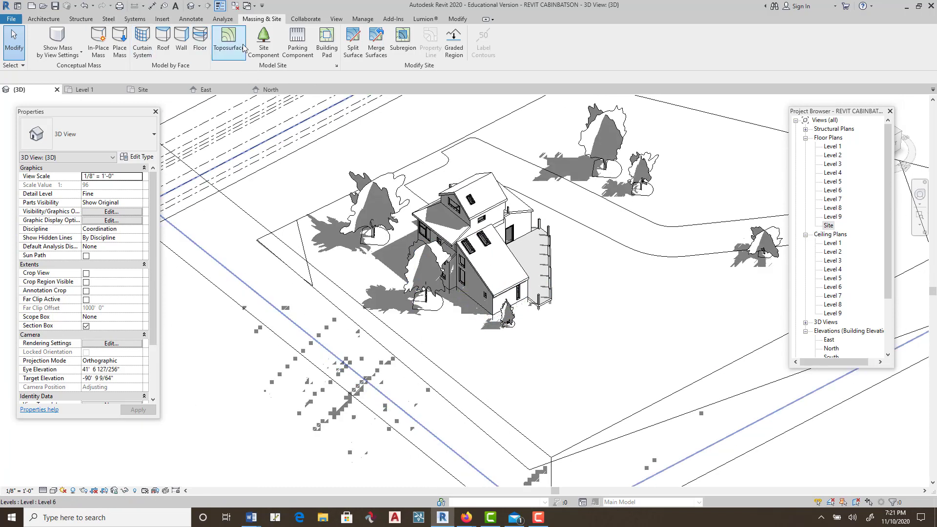
Start the Site Component command and look into the US Imperial library's Site folder for loadable families
{"action": "left_click", "coordinate": [265, 41]}
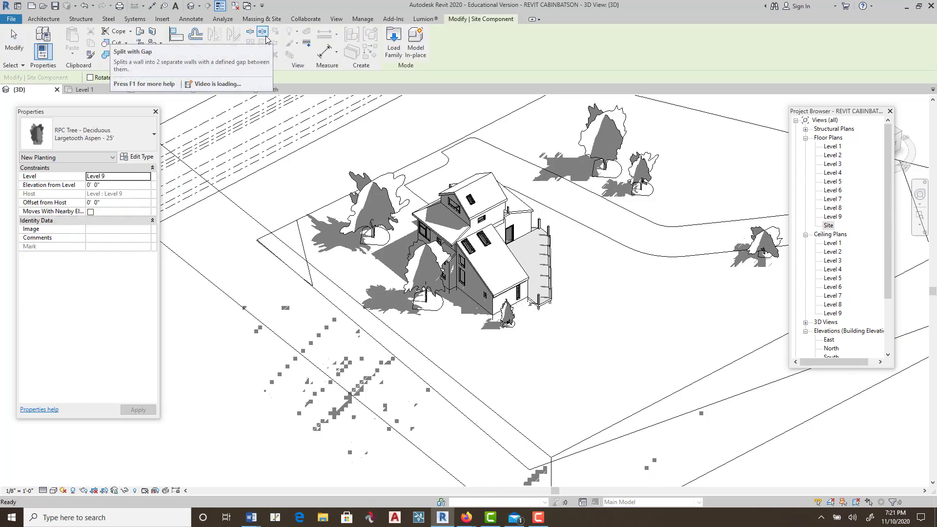
{"action": "left_click", "coordinate": [400, 51]}
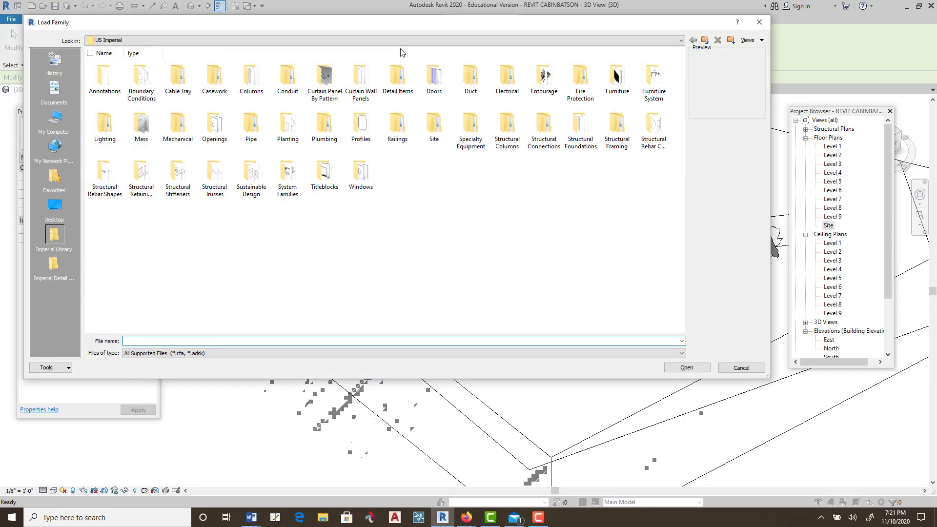
{"action": "left_click", "coordinate": [545, 73]}
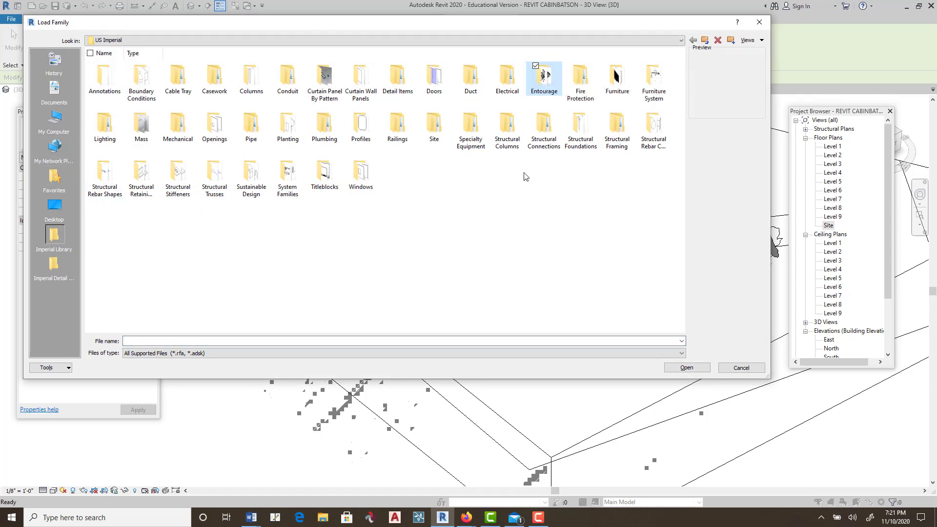
{"action": "double_click", "coordinate": [434, 126]}
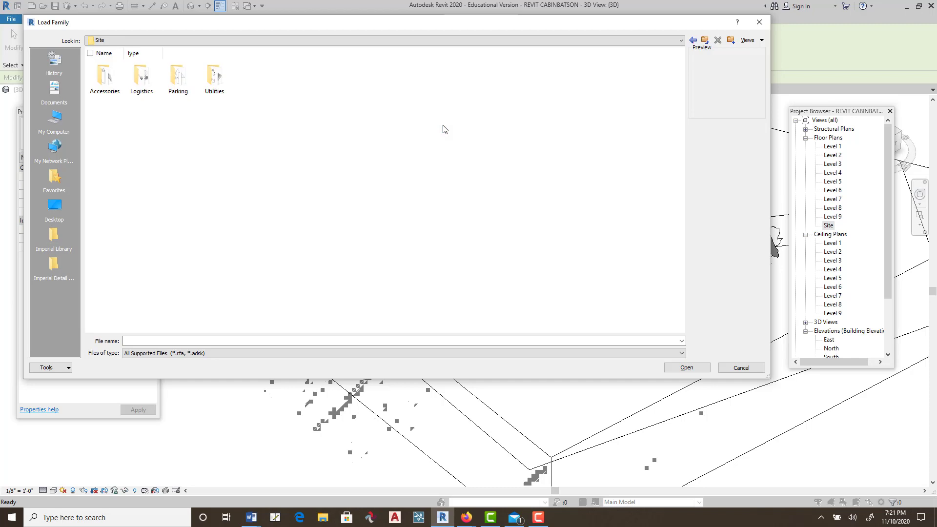
{"action": "left_click", "coordinate": [759, 23]}
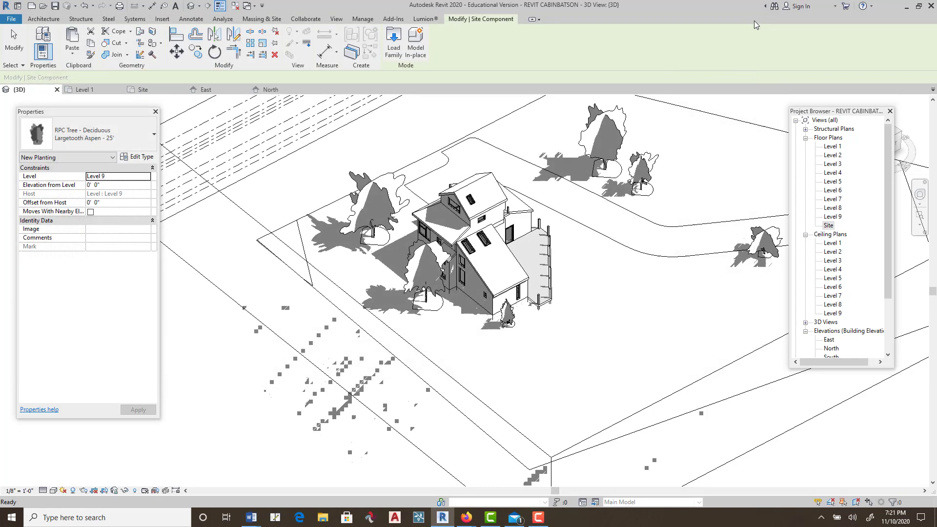
Place an RPC Tree - Deciduous Largetooth Aspen - 25' near the cabin's front corner, beside the small tree
{"action": "left_click", "coordinate": [141, 138]}
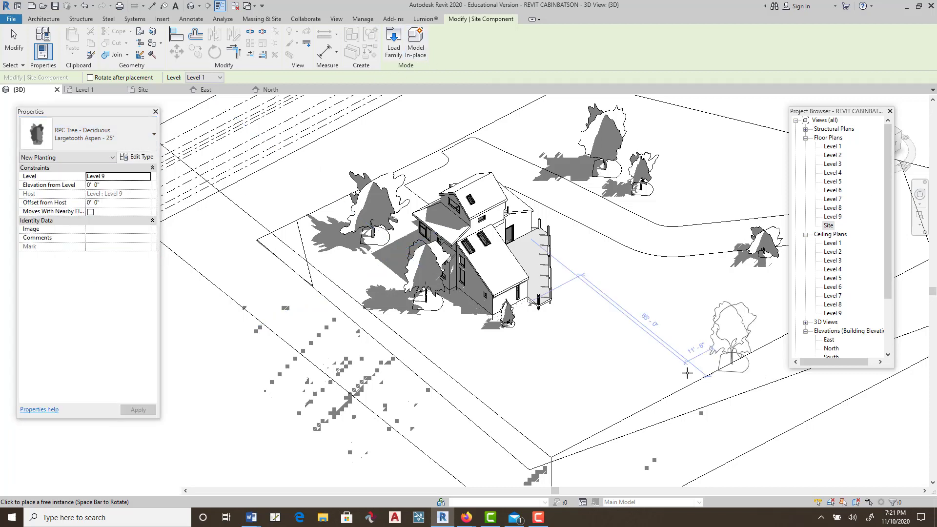
{"action": "left_click", "coordinate": [456, 342]}
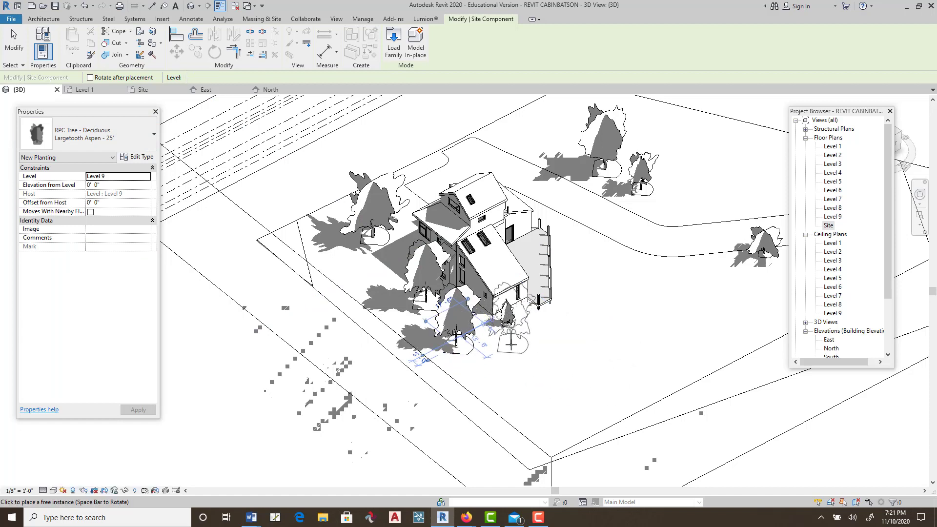
Place two more Largetooth Aspen - 25' trees, one at each end of the cabin's side row, and end placement
{"action": "left_click", "coordinate": [499, 356]}
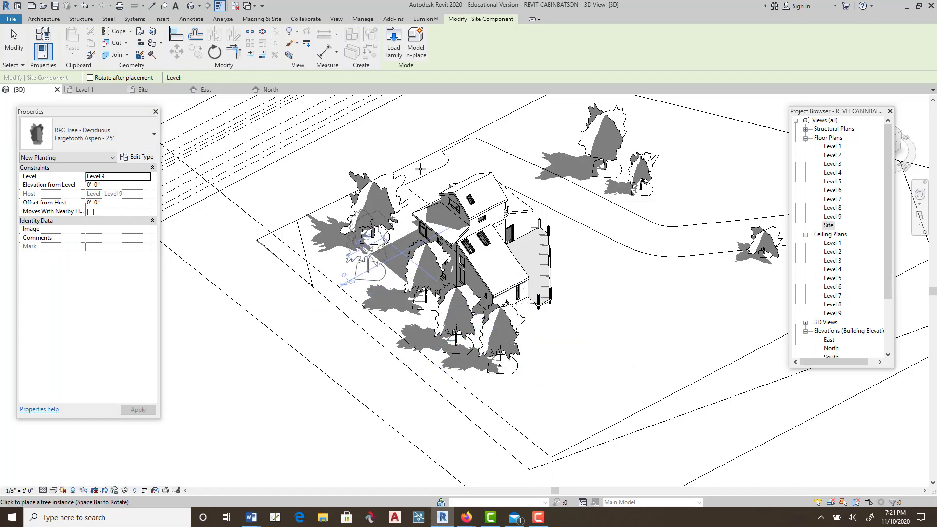
{"action": "left_click", "coordinate": [368, 271]}
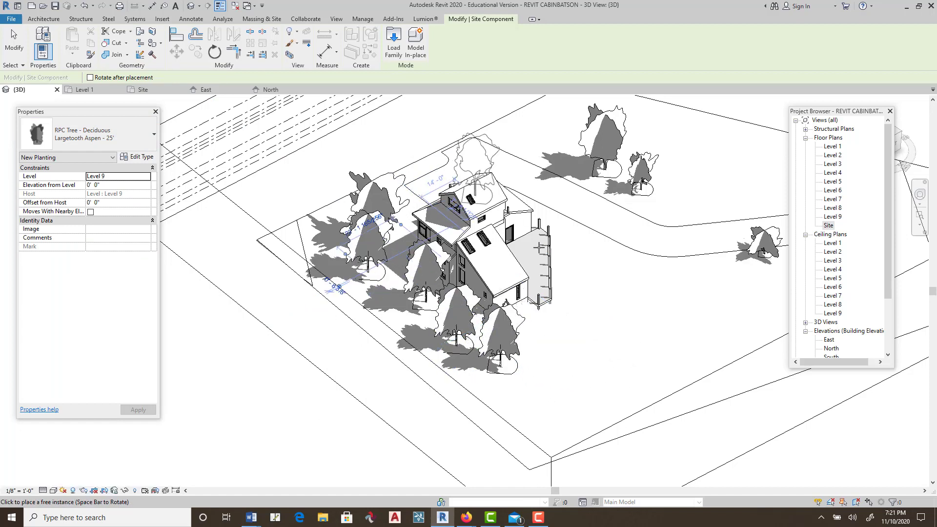
{"action": "key", "text": "Escape"}
{"action": "left_click", "coordinate": [771, 247]}
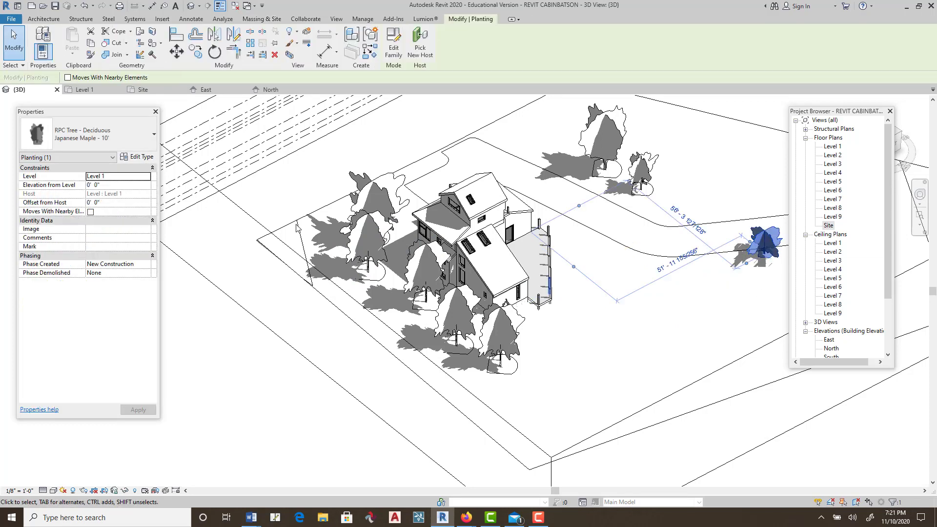
{"action": "left_click", "coordinate": [58, 130]}
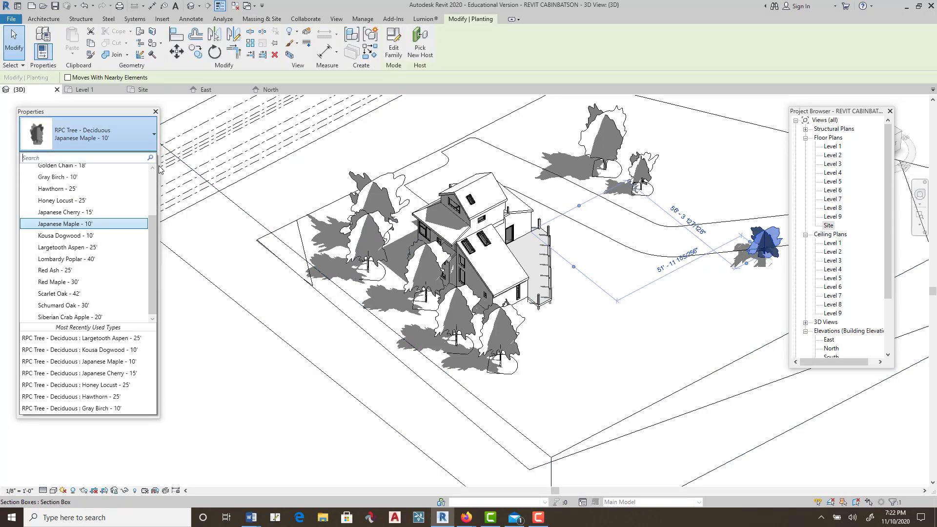
{"action": "left_click", "coordinate": [579, 315]}
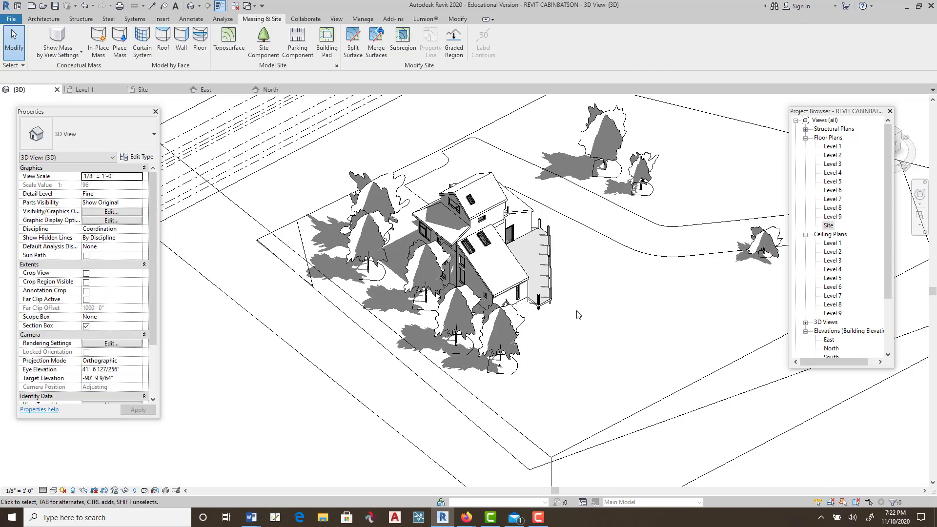
{"action": "left_click", "coordinate": [769, 242]}
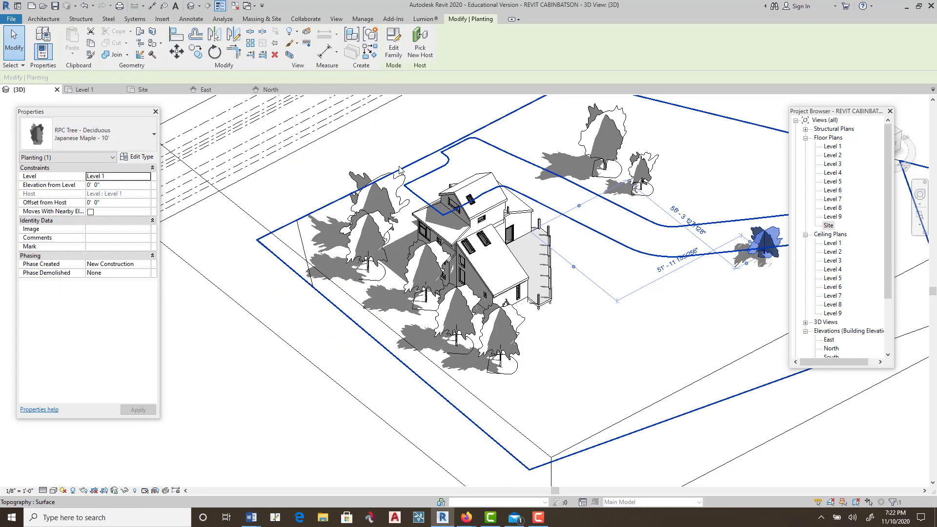
{"action": "left_click", "coordinate": [601, 307]}
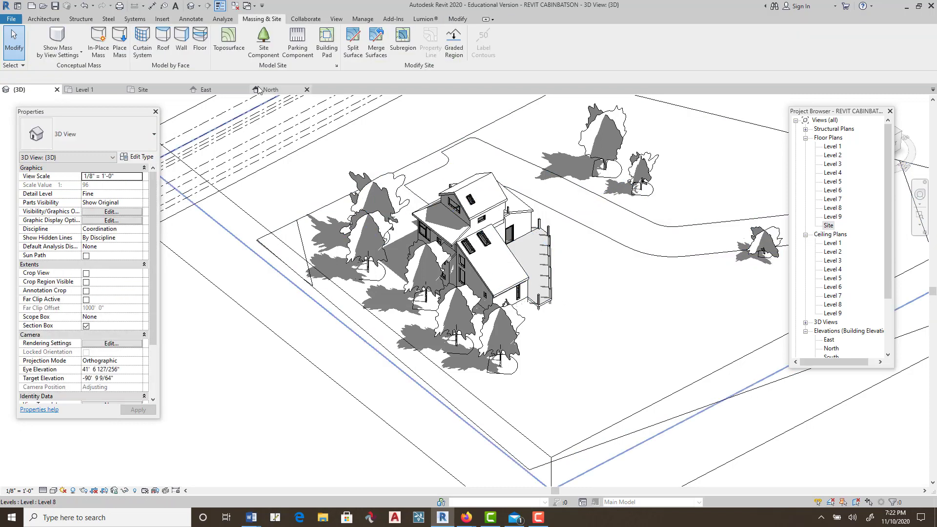
Copy the Honey Locust - 25' tree from across the driveway to a spot beside the cabin's deck
{"action": "left_click", "coordinate": [602, 140]}
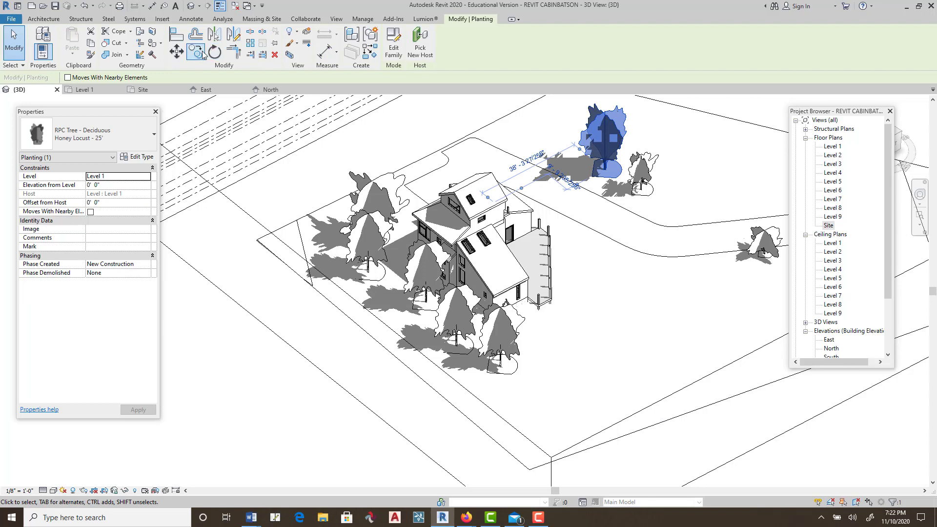
{"action": "left_click", "coordinate": [196, 51]}
{"action": "left_click", "coordinate": [598, 140]}
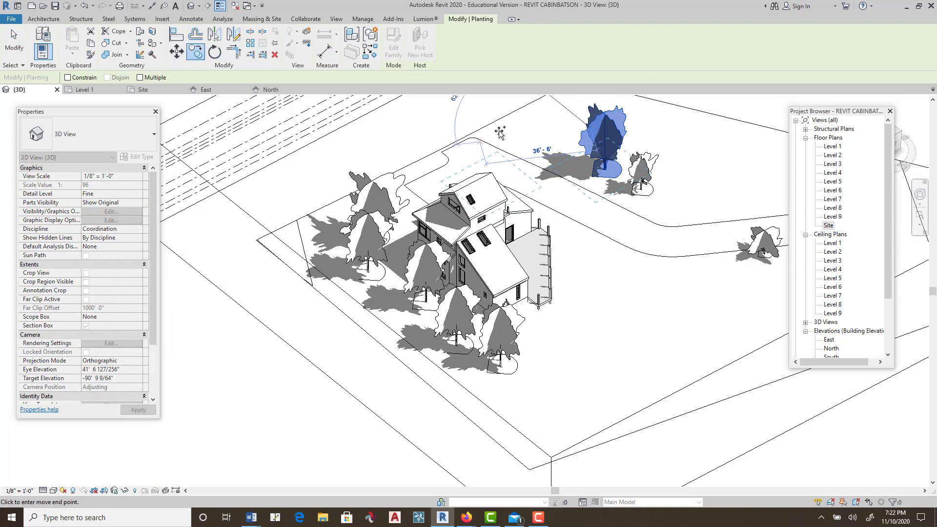
{"action": "left_click", "coordinate": [579, 262]}
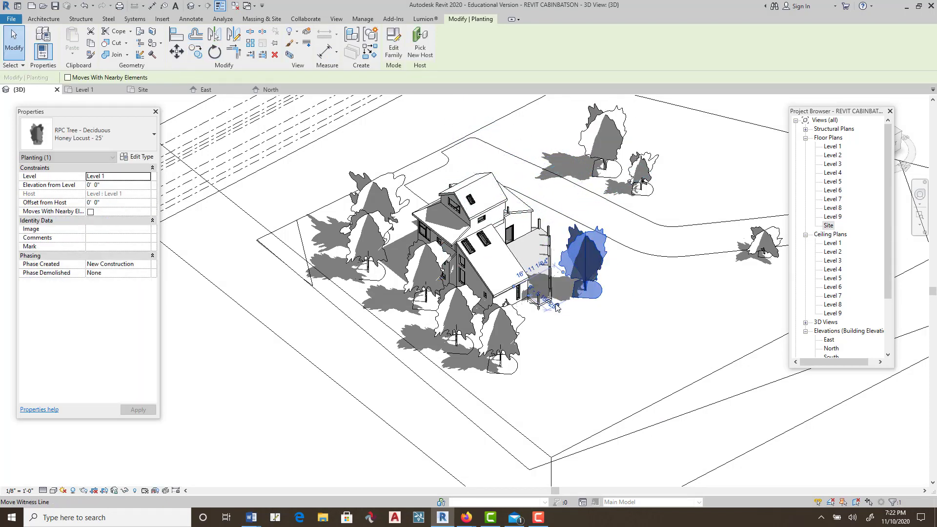
{"action": "left_click", "coordinate": [383, 292]}
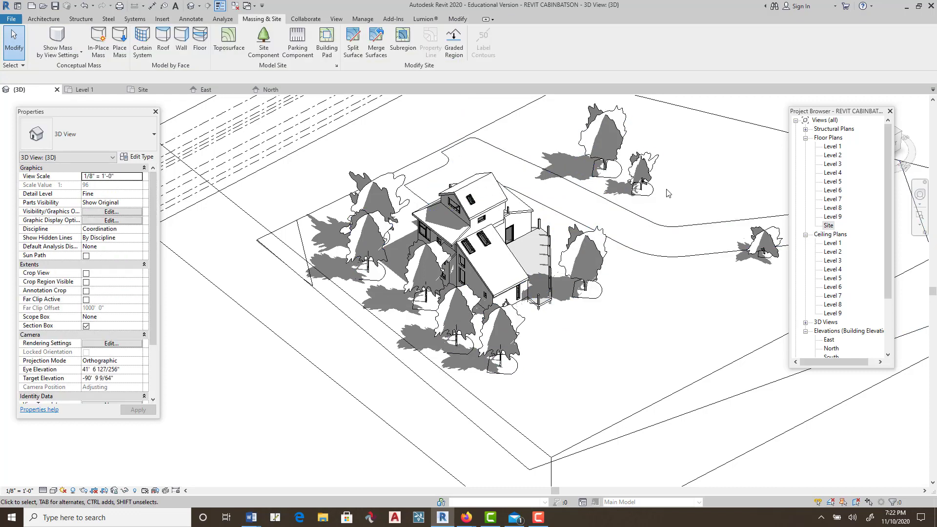
{"action": "left_click", "coordinate": [600, 132]}
{"action": "left_click", "coordinate": [544, 125]}
{"action": "left_click", "coordinate": [641, 172]}
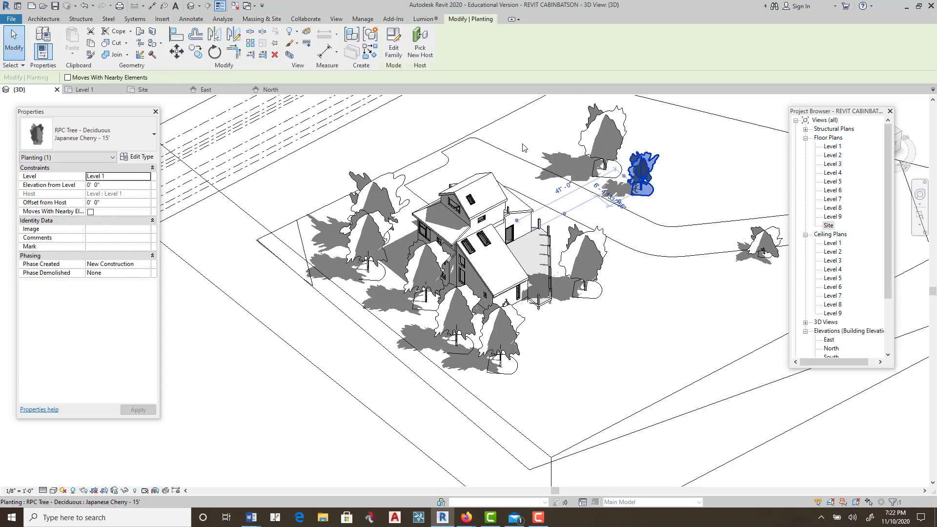
{"action": "left_click", "coordinate": [195, 51]}
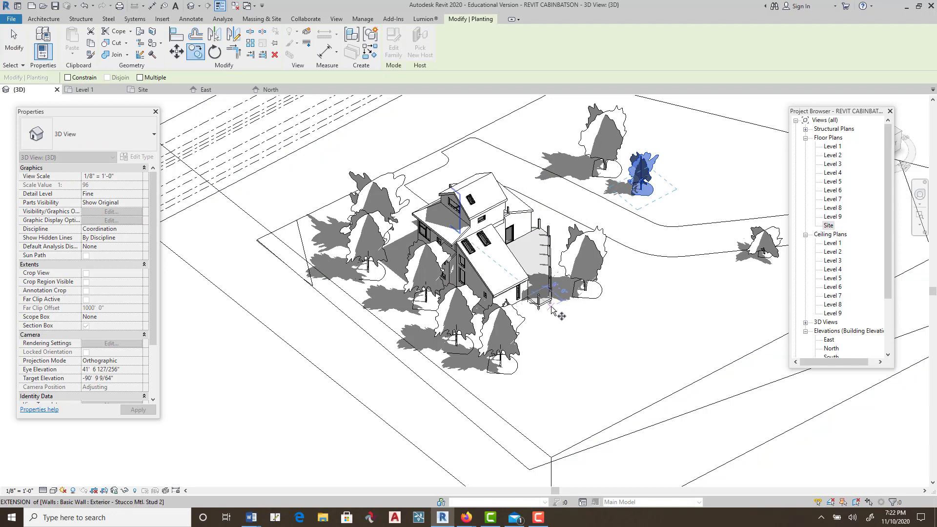
{"action": "key", "text": "Escape"}
{"action": "key", "text": "Escape"}
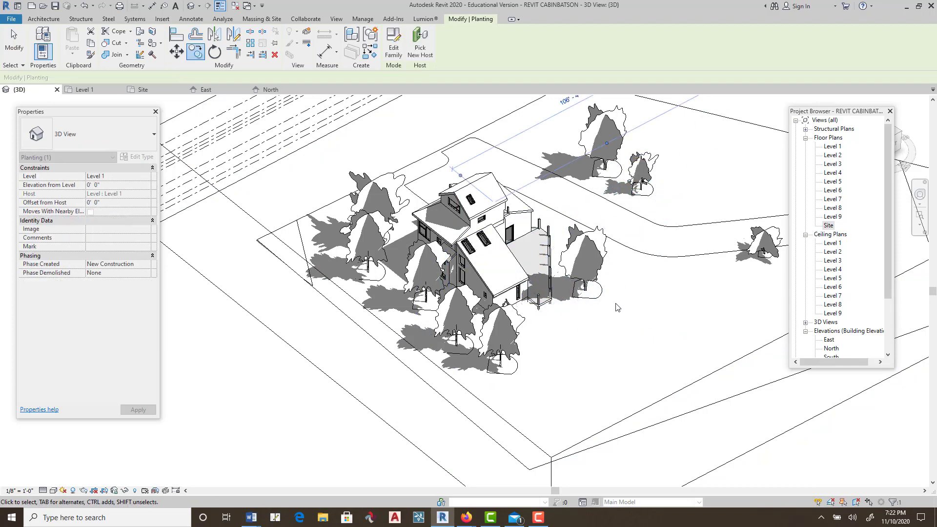
{"action": "left_click", "coordinate": [606, 129]}
{"action": "left_click", "coordinate": [526, 150]}
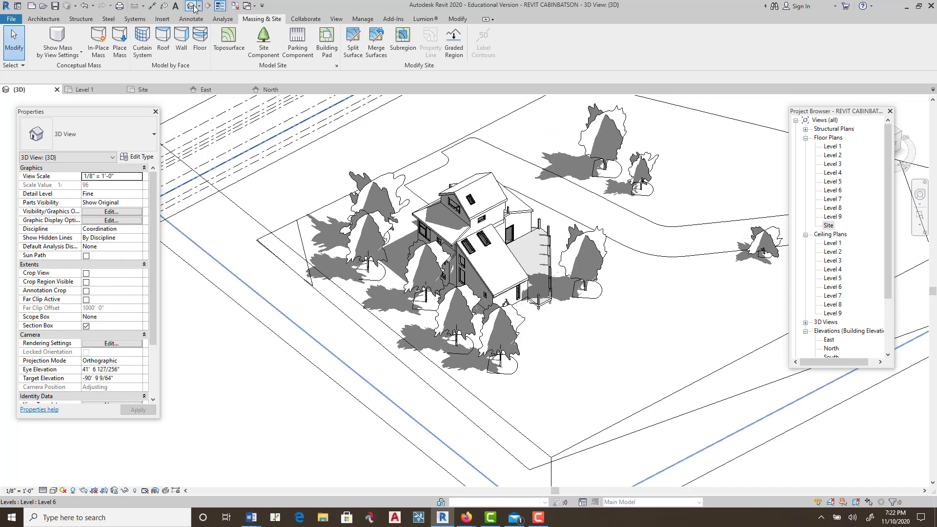
Preview the planted site from the driveway side in the Ray Trace visual style, and return the 3D view to Hidden Line
{"action": "middle_click_drag", "start_coordinate": [603, 256], "coordinate": [644, 266], "text": "shift"}
{"action": "scroll", "coordinate": [640, 269], "scroll_direction": "down", "scroll_amount": 1}
{"action": "middle_click_drag", "start_coordinate": [577, 225], "coordinate": [537, 293]}
{"action": "scroll", "coordinate": [472, 320], "scroll_direction": "up", "scroll_amount": 4}
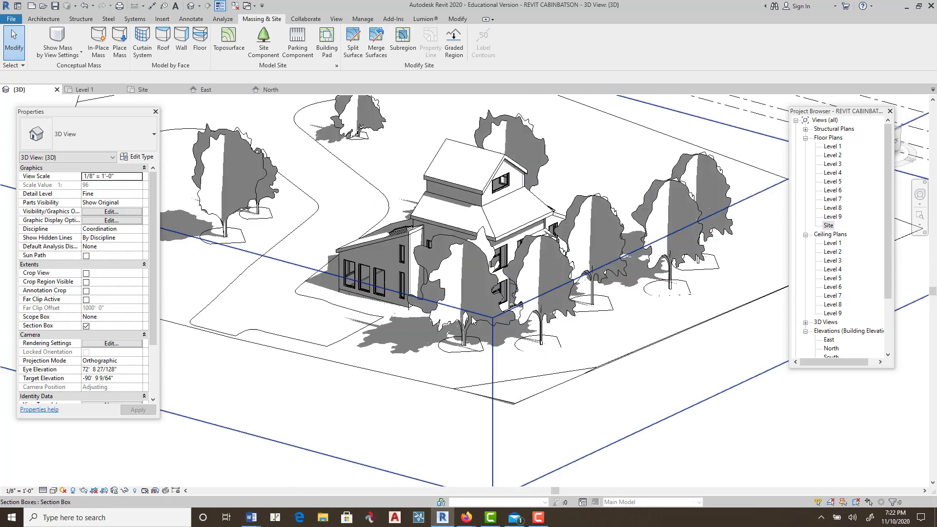
{"action": "mouse_move", "coordinate": [473, 307]}
{"action": "middle_mouse_down", "text": "shift"}
{"action": "mouse_move", "coordinate": [580, 274]}
{"action": "mouse_move", "coordinate": [509, 288]}
{"action": "middle_mouse_up", "text": "shift"}
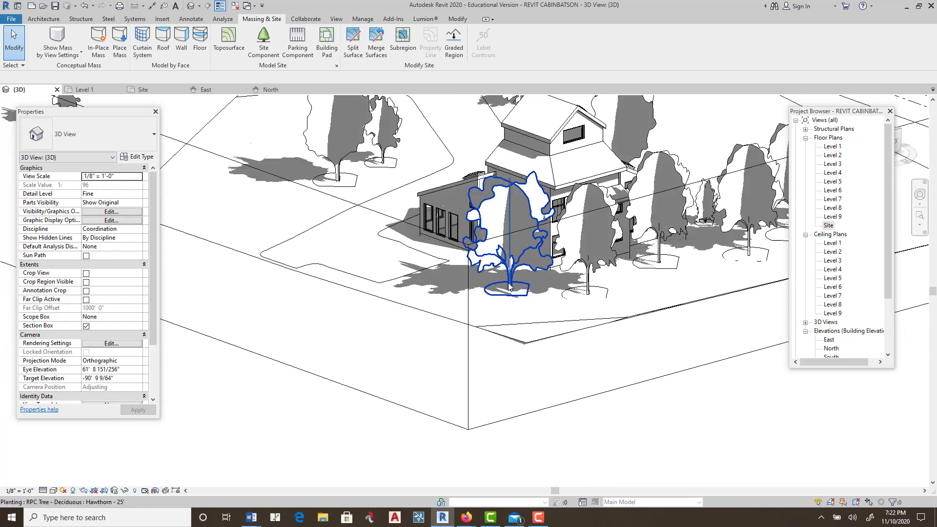
{"action": "middle_click_drag", "start_coordinate": [381, 281], "coordinate": [550, 251], "text": "shift"}
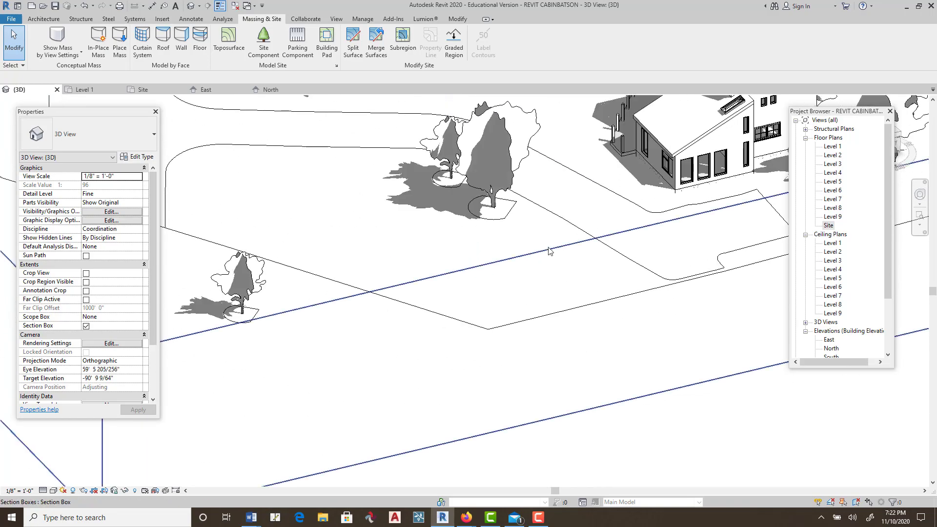
{"action": "scroll", "coordinate": [550, 252], "scroll_direction": "down", "scroll_amount": 5}
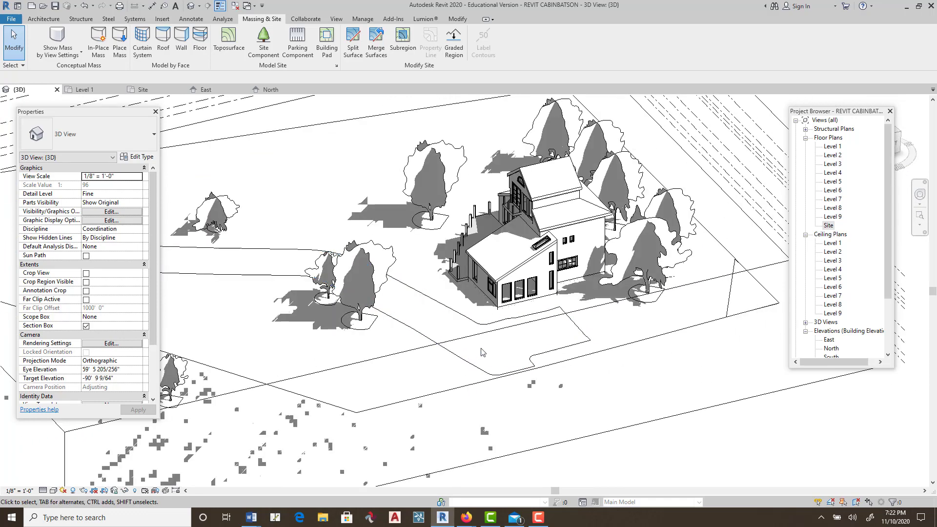
{"action": "scroll", "coordinate": [482, 352], "scroll_direction": "down", "scroll_amount": 1}
{"action": "middle_click_drag", "start_coordinate": [484, 351], "coordinate": [500, 316]}
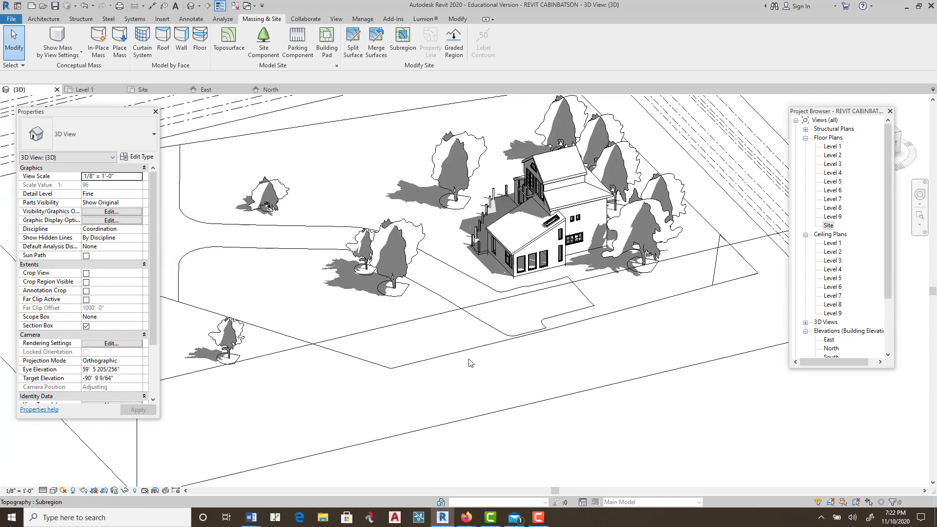
{"action": "left_click", "coordinate": [53, 490]}
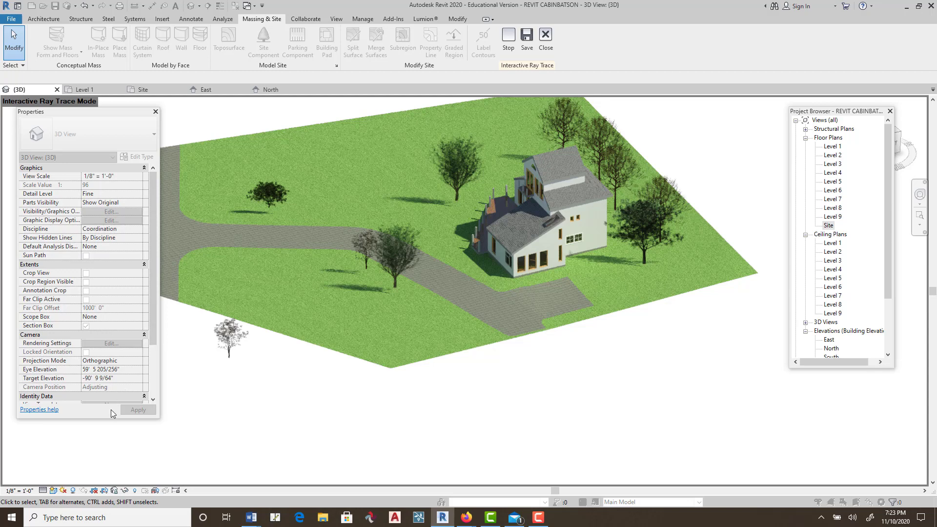
{"action": "left_click", "coordinate": [54, 491]}
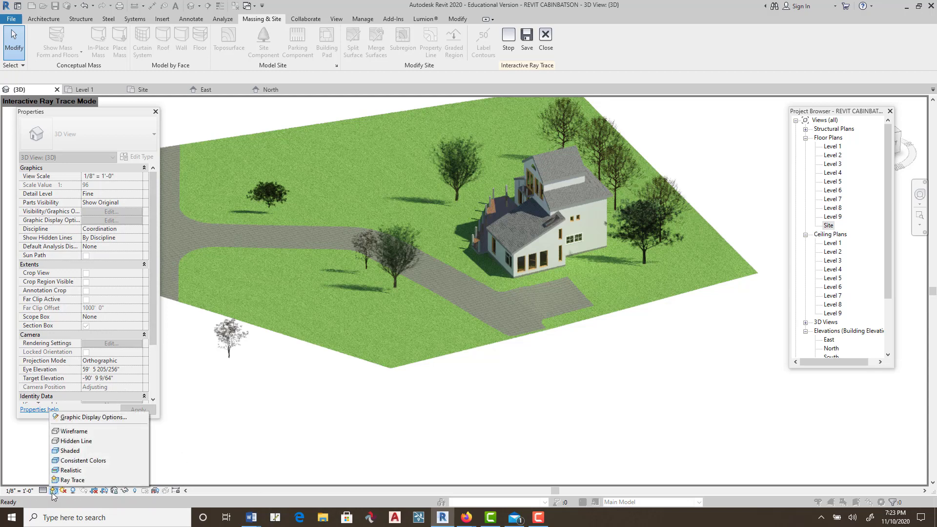
{"action": "left_click", "coordinate": [88, 441]}
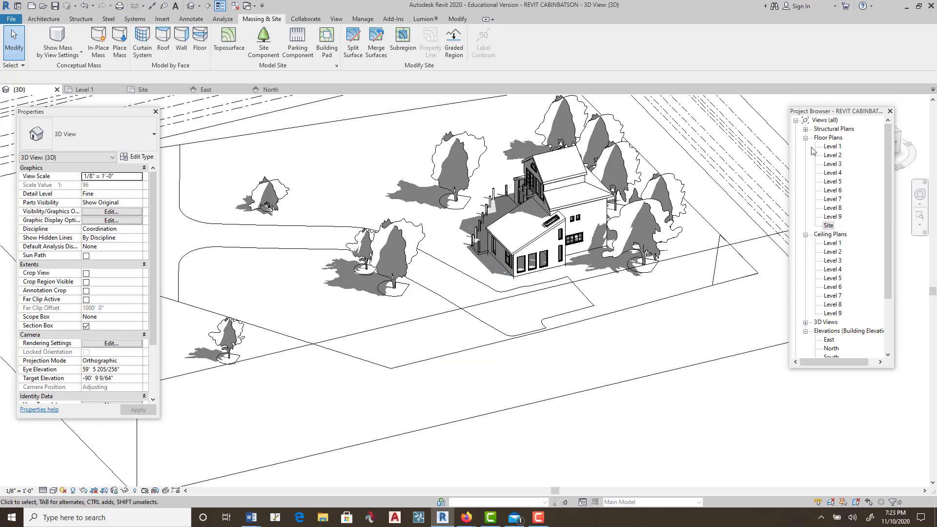
In the Level 1 floor plan, copy the Honey Locust beside the deck to three spots northwest of the cabin, with Multiple enabled
{"action": "double_click", "coordinate": [827, 147]}
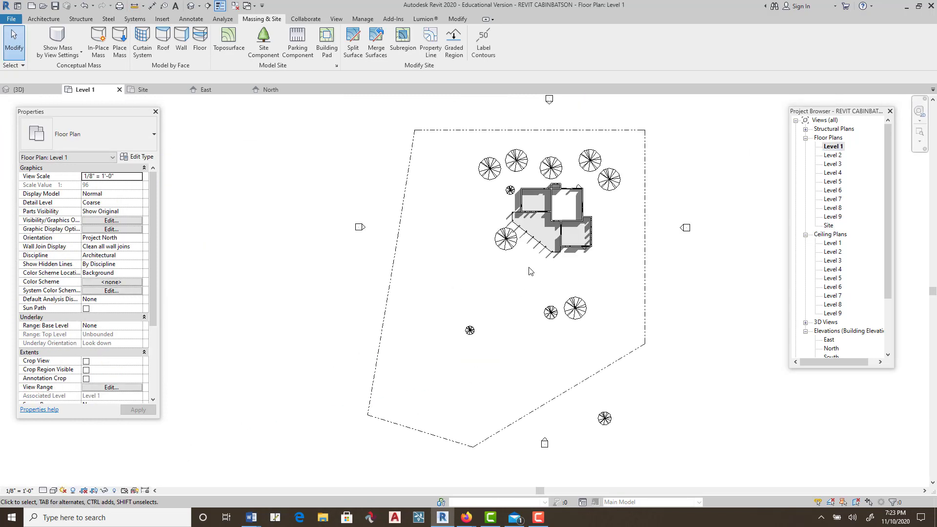
{"action": "scroll", "coordinate": [530, 271], "scroll_direction": "up", "scroll_amount": 3}
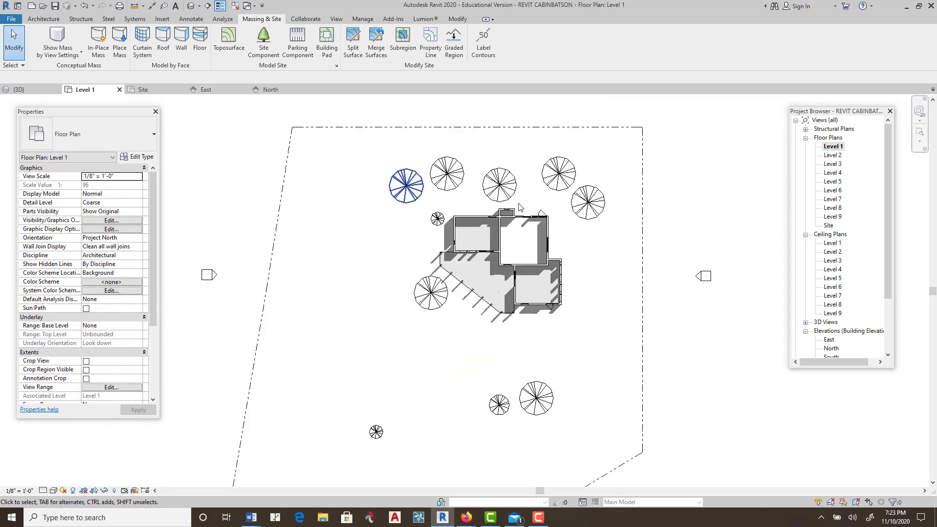
{"action": "left_click", "coordinate": [444, 300]}
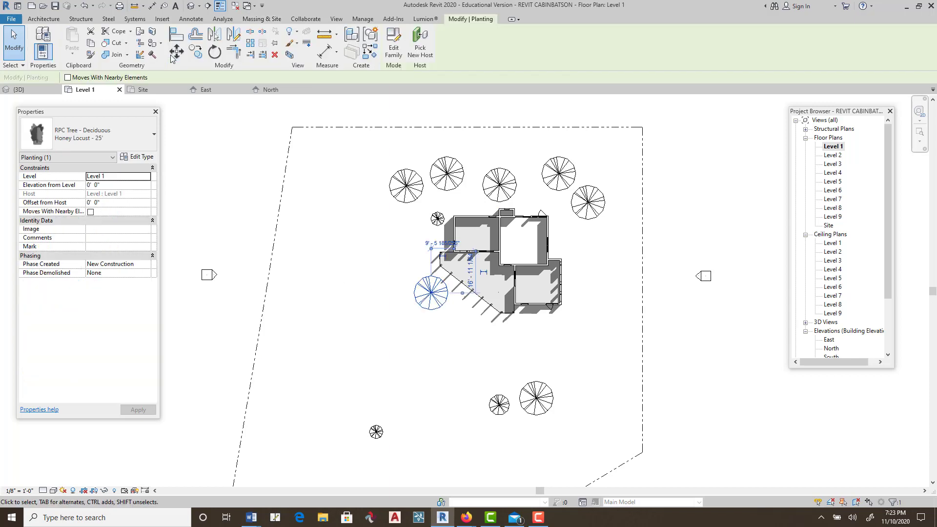
{"action": "left_click", "coordinate": [190, 57]}
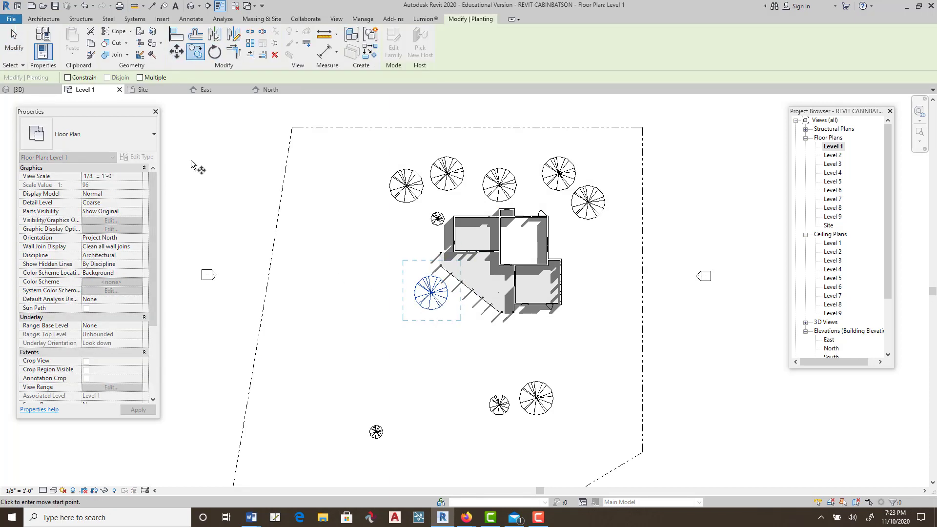
{"action": "left_click", "coordinate": [431, 293]}
{"action": "left_click", "coordinate": [396, 233]}
{"action": "left_click", "coordinate": [363, 161]}
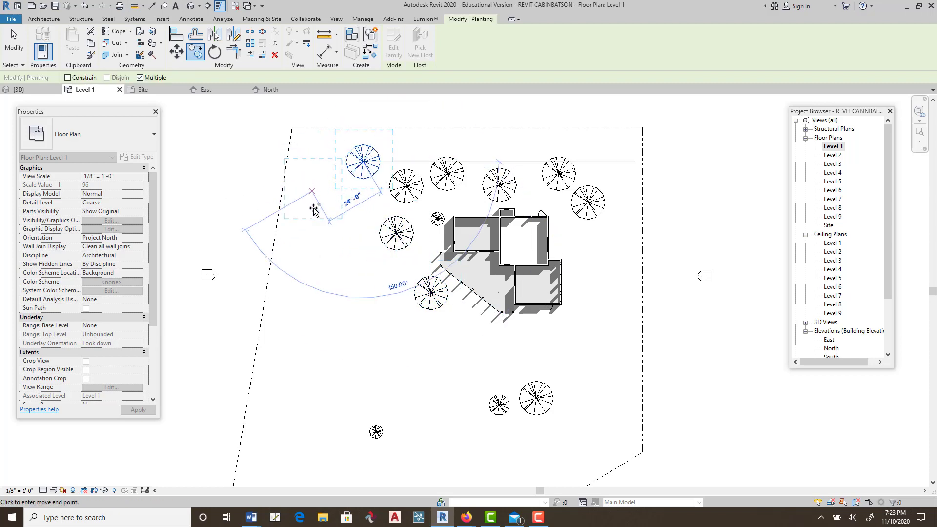
{"action": "left_click", "coordinate": [315, 210]}
Add three more Honey Locust copies along the east property line and two west of the deck, and end the Copy command
{"action": "left_click", "coordinate": [613, 382]}
{"action": "left_click", "coordinate": [614, 293]}
{"action": "left_click", "coordinate": [614, 250]}
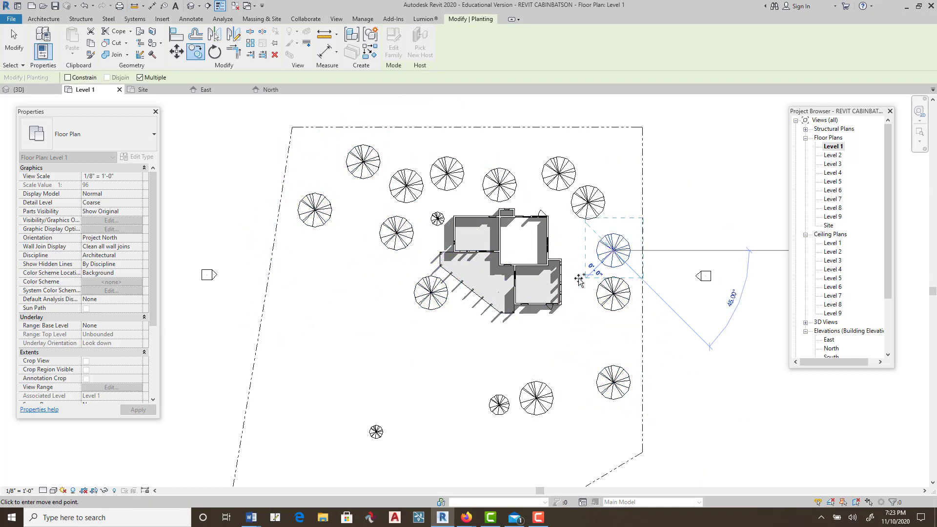
{"action": "left_click", "coordinate": [349, 263]}
{"action": "left_click", "coordinate": [278, 334]}
{"action": "right_click", "coordinate": [418, 208]}
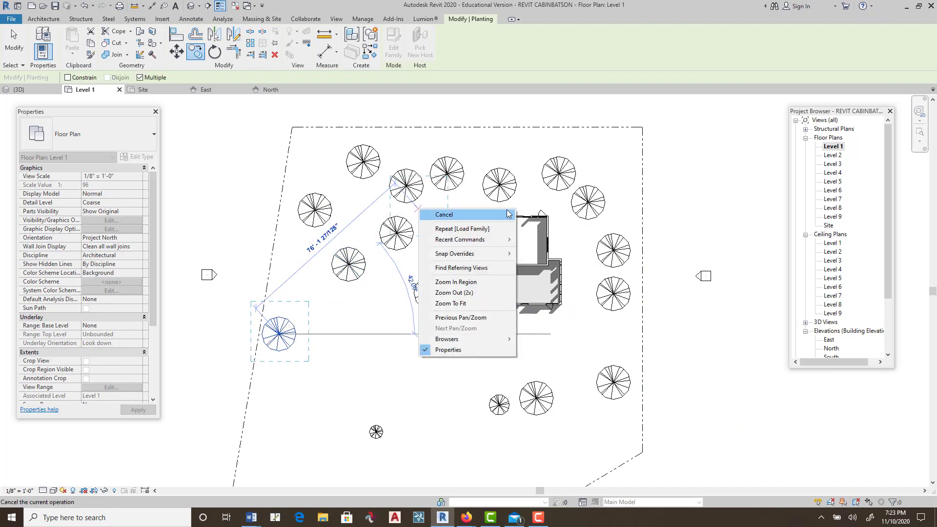
{"action": "left_click", "coordinate": [508, 213]}
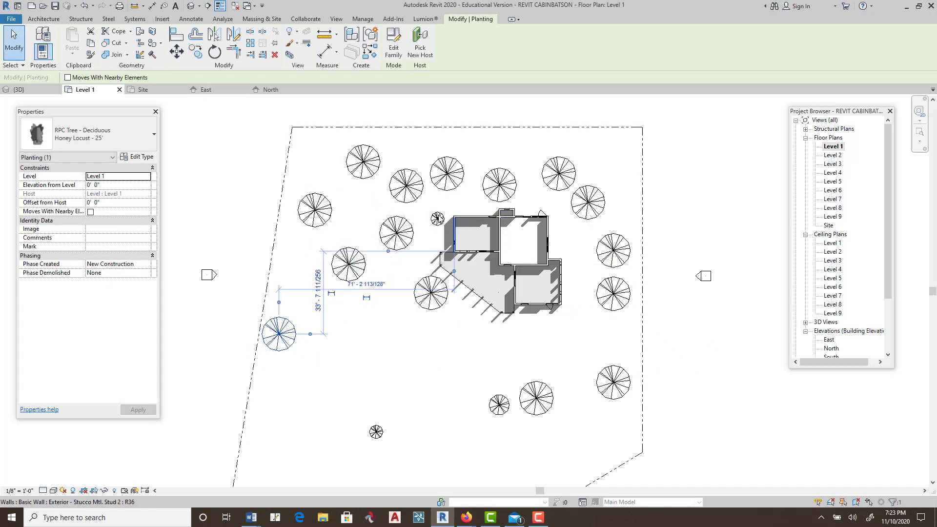
Copy the Gray Birch - 10' at the cabin's northwest corner to three spots northwest and two southeast of the cabin, with Multiple enabled
{"action": "left_click", "coordinate": [437, 218]}
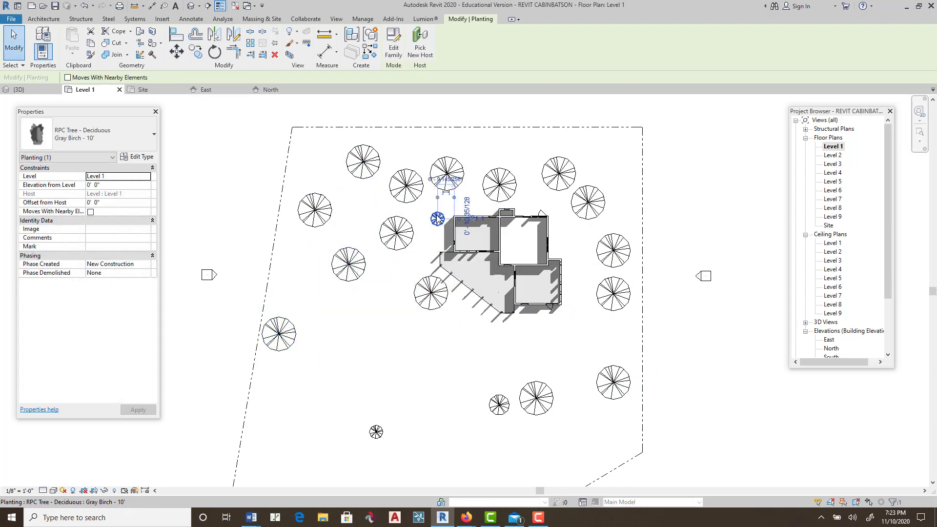
{"action": "left_click", "coordinate": [197, 53]}
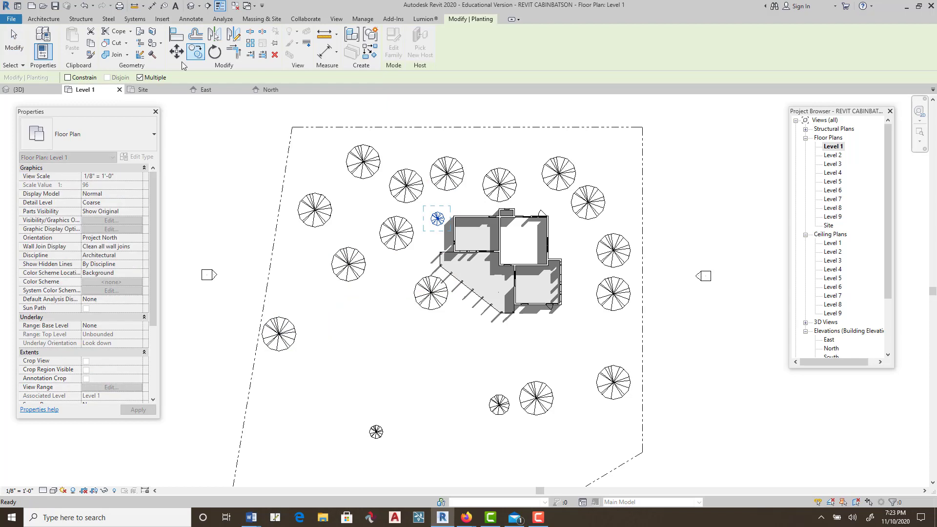
{"action": "left_click", "coordinate": [426, 236]}
{"action": "left_click", "coordinate": [378, 201]}
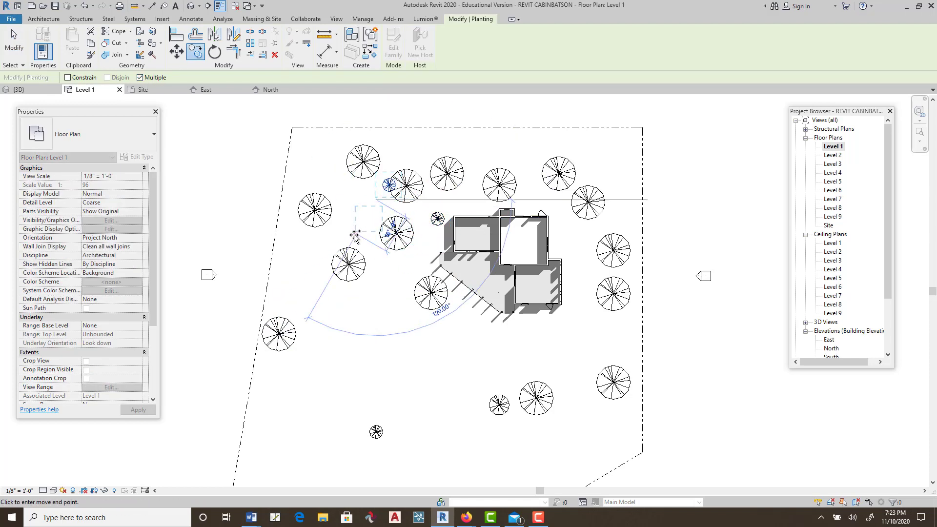
{"action": "left_click", "coordinate": [355, 233]}
{"action": "left_click", "coordinate": [323, 252]}
{"action": "left_click", "coordinate": [538, 383]}
{"action": "left_click", "coordinate": [580, 341]}
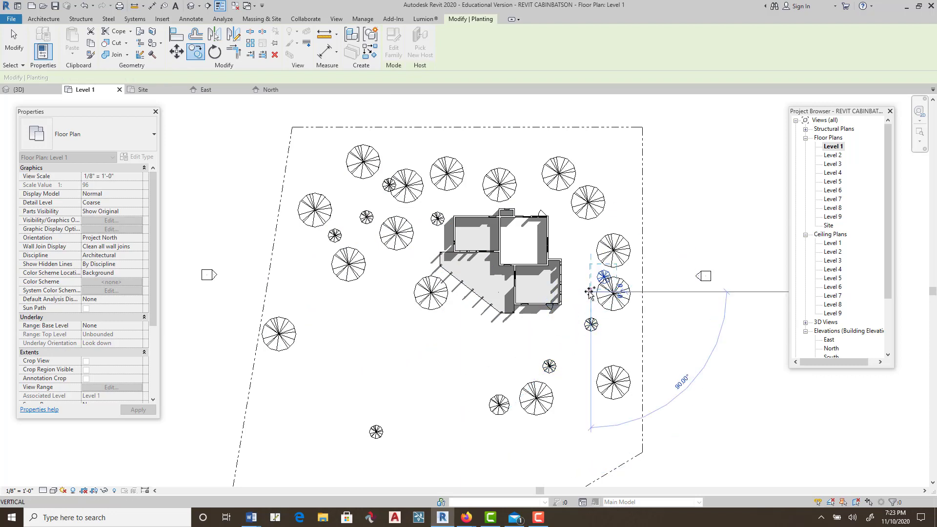
Add more Gray Birch copies along the cabin's east side and around the northeast corner of the property
{"action": "left_click", "coordinate": [593, 294]}
{"action": "left_click", "coordinate": [598, 230]}
{"action": "left_click", "coordinate": [644, 210]}
{"action": "left_click", "coordinate": [622, 166]}
{"action": "left_click", "coordinate": [584, 159]}
{"action": "left_click", "coordinate": [543, 175]}
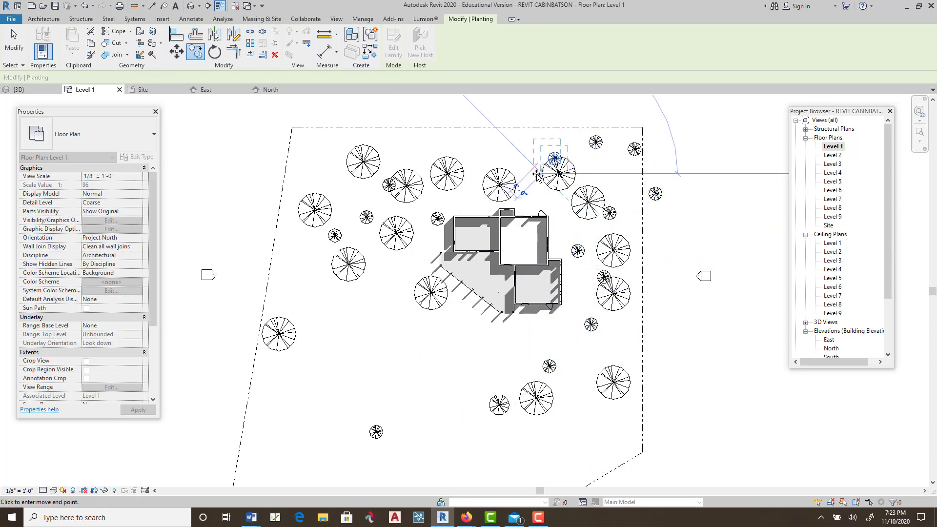
Add five Gray Birch copies north of the cabin, between the Honey Locusts and along the north property line
{"action": "left_click", "coordinate": [533, 212]}
{"action": "left_click", "coordinate": [502, 143]}
{"action": "left_click", "coordinate": [463, 182]}
{"action": "left_click", "coordinate": [456, 211]}
{"action": "left_click", "coordinate": [400, 156]}
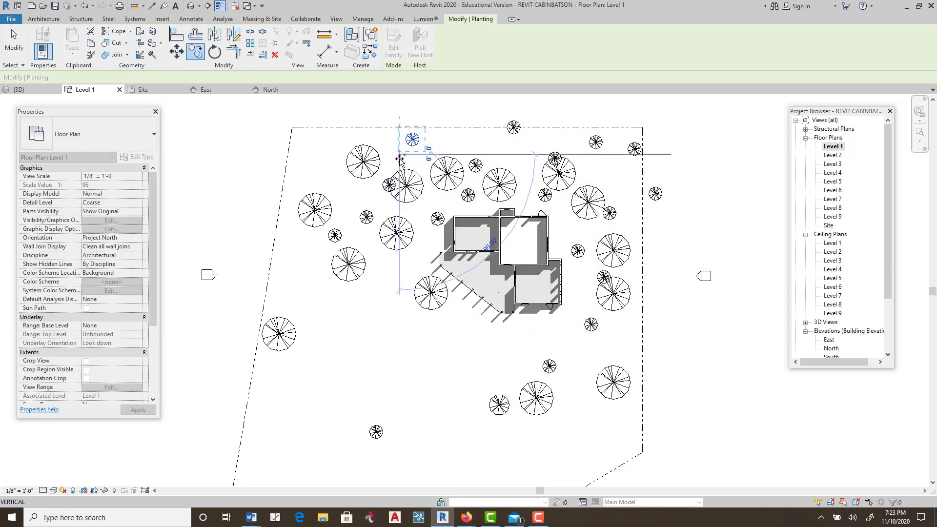
Add five Gray Birch copies among the trees west of the cabin, from the northwest corner down the west property line
{"action": "left_click", "coordinate": [365, 190]}
{"action": "left_click", "coordinate": [312, 164]}
{"action": "left_click", "coordinate": [312, 274]}
{"action": "left_click", "coordinate": [292, 295]}
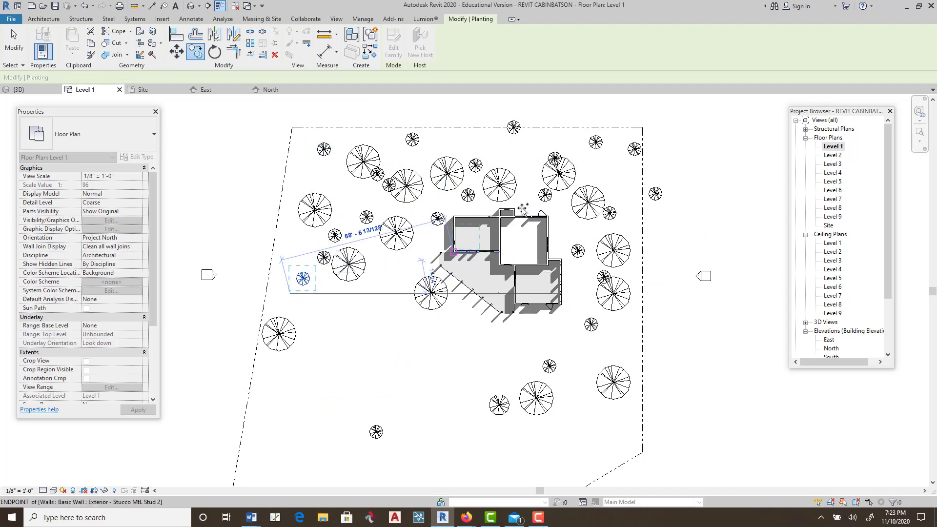
{"action": "left_click", "coordinate": [264, 368]}
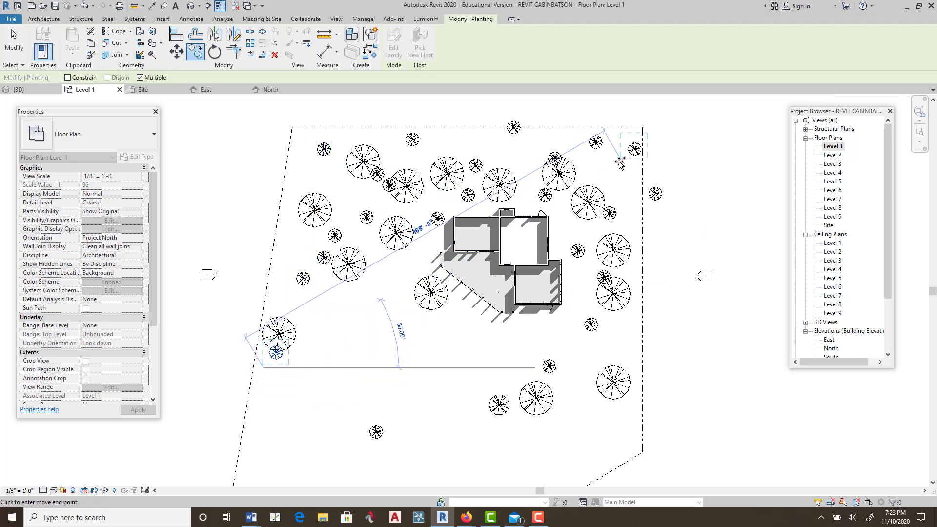
Place two Gray Birch copies against the cabin's south wall at its southeast corner, and end the Copy command
{"action": "left_click", "coordinate": [528, 326]}
{"action": "key", "text": "Escape"}
{"action": "left_click", "coordinate": [548, 326]}
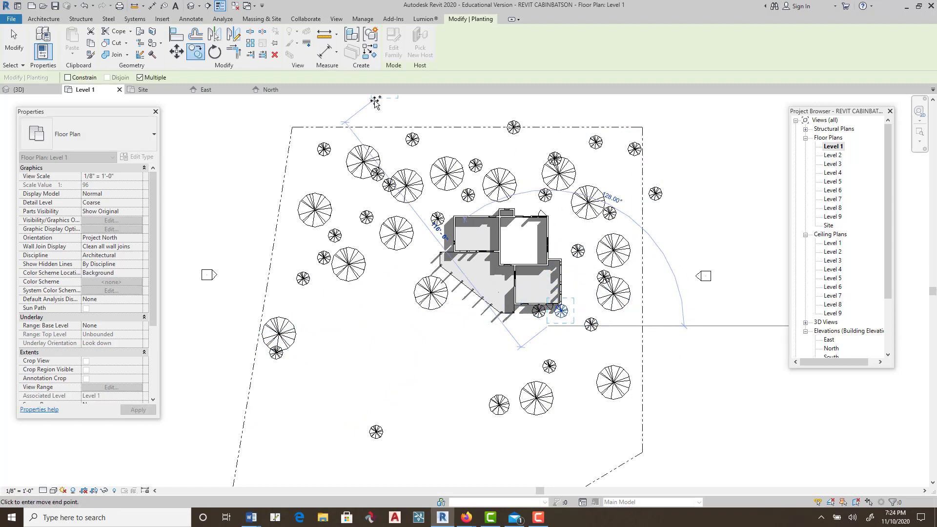
{"action": "key", "text": "Escape"}
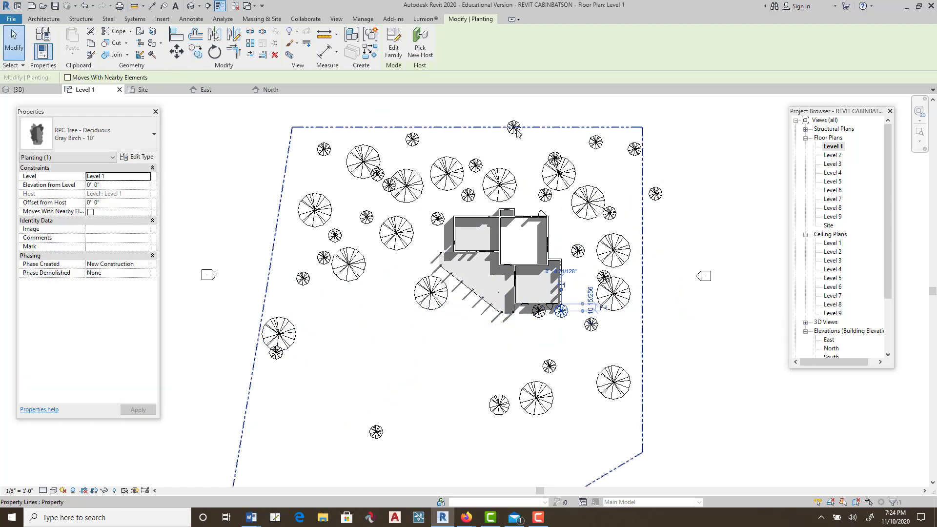
{"action": "left_click", "coordinate": [517, 128]}
{"action": "left_click", "coordinate": [277, 57]}
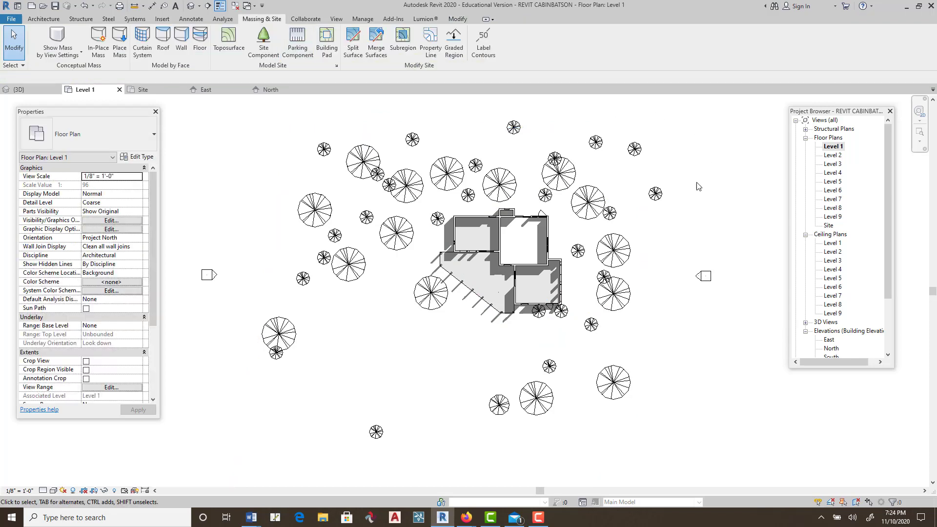
{"action": "left_click", "coordinate": [659, 199]}
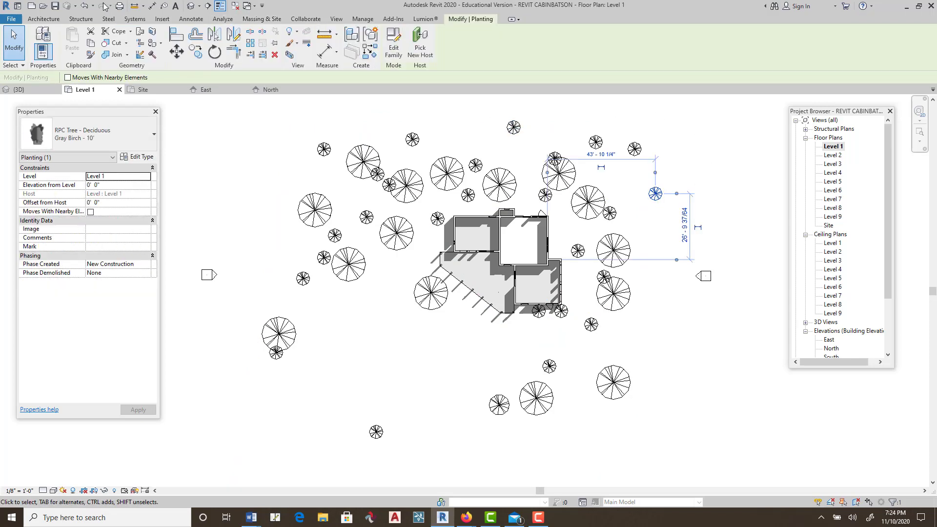
{"action": "left_click", "coordinate": [86, 7]}
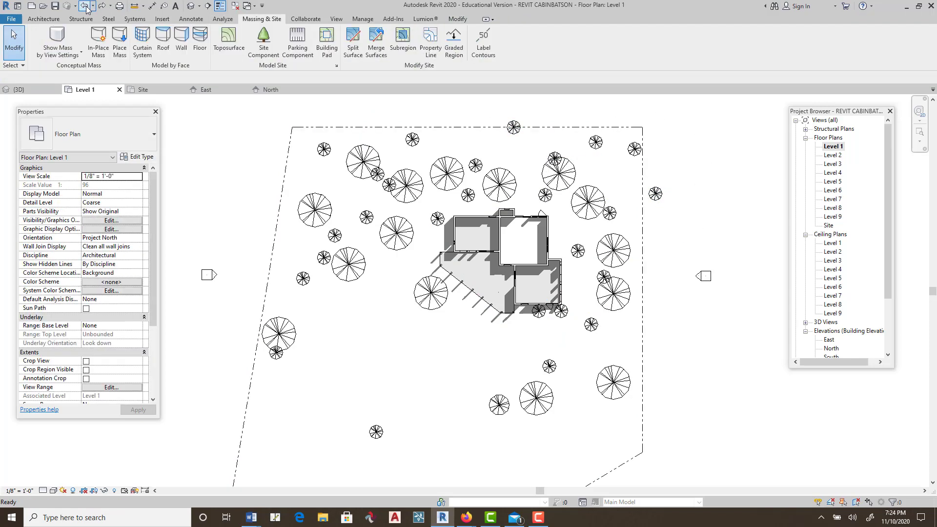
Delete the Gray Birch outside the east property line and the one sitting on the north property line
{"action": "left_click", "coordinate": [659, 197]}
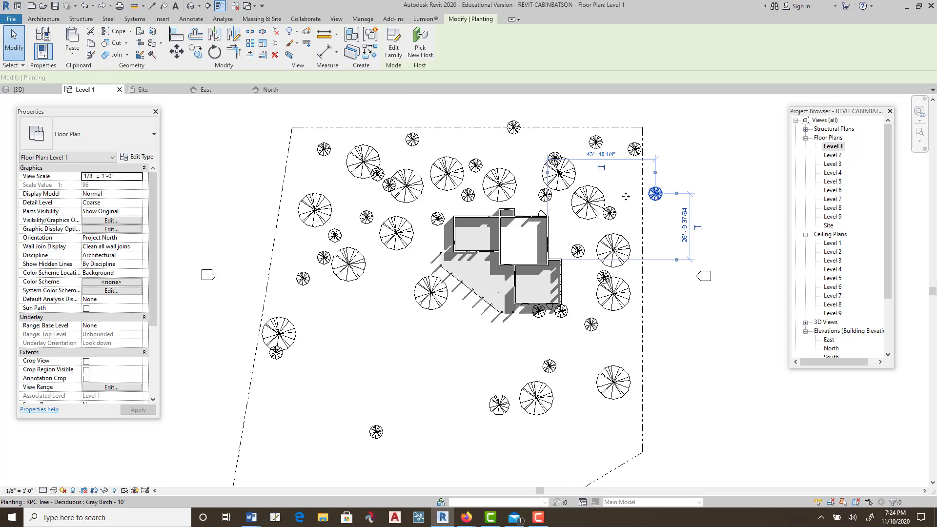
{"action": "left_click", "coordinate": [276, 55]}
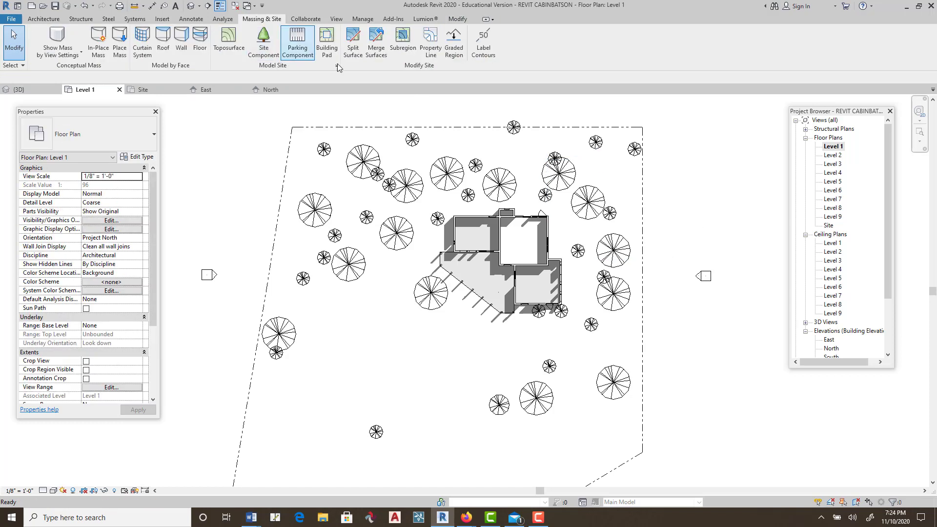
{"action": "left_click", "coordinate": [517, 134]}
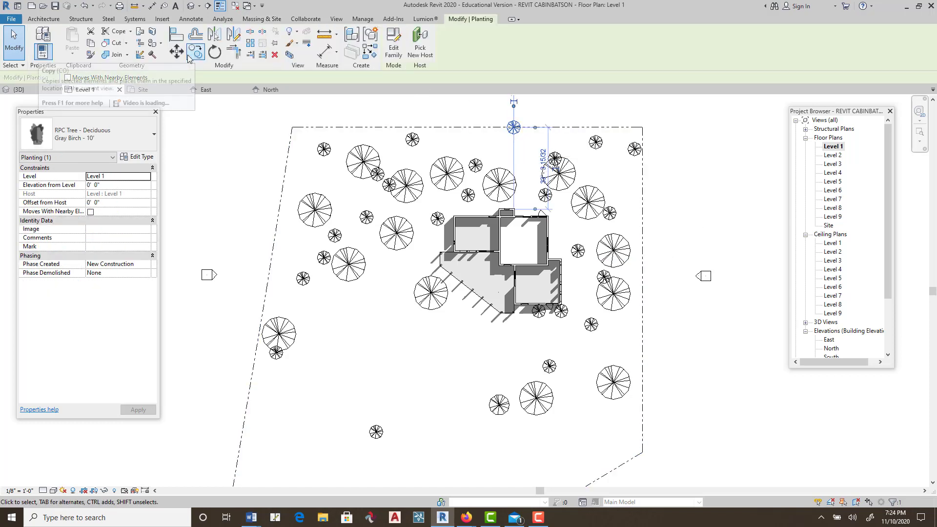
{"action": "left_click", "coordinate": [275, 55]}
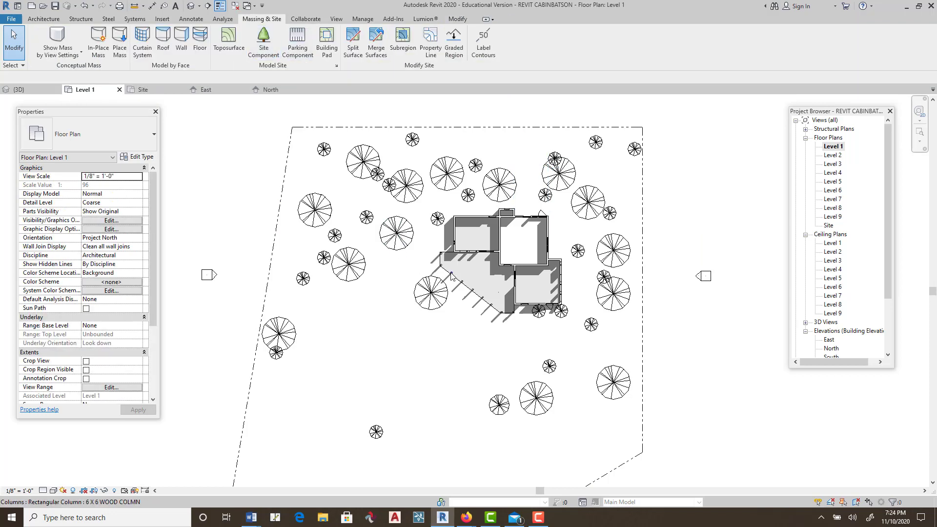
{"action": "scroll", "coordinate": [479, 230], "scroll_direction": "down", "scroll_amount": 2}
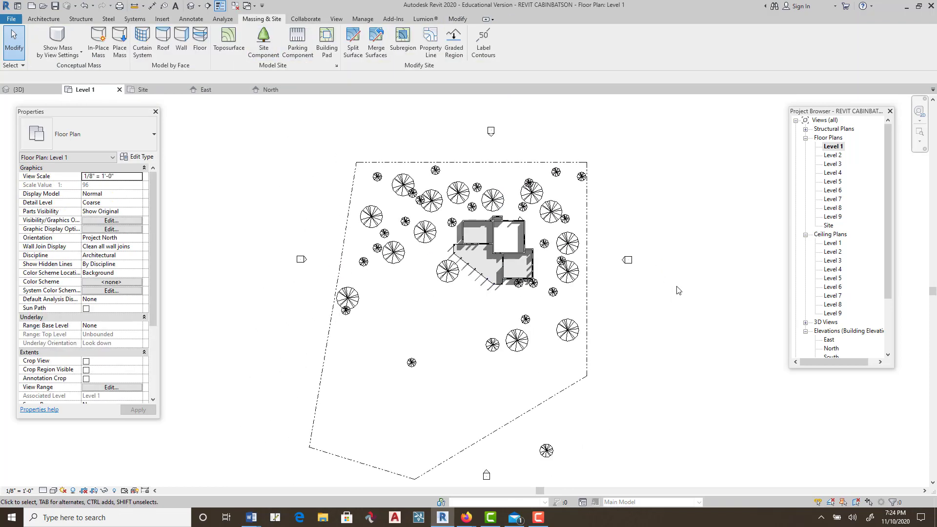
{"action": "left_click", "coordinate": [20, 491]}
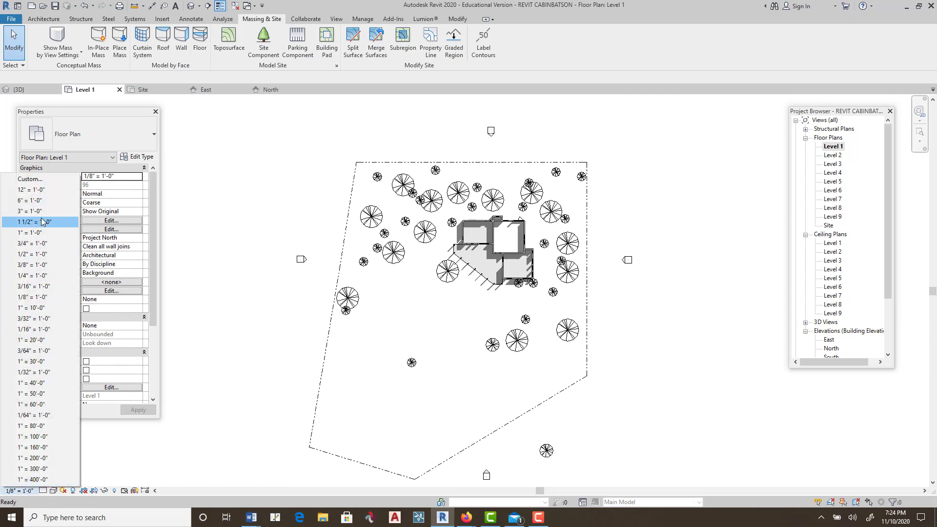
{"action": "left_click", "coordinate": [166, 410]}
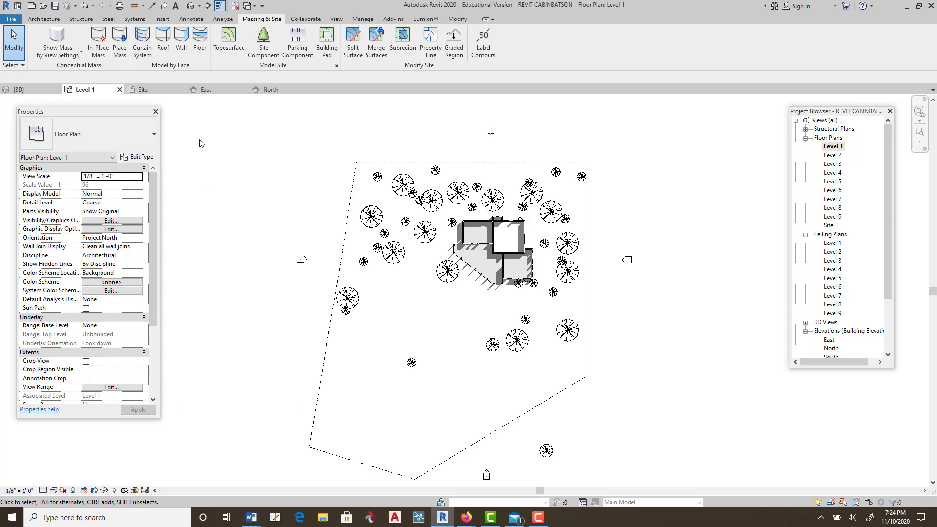
Open the default 3D view and examine the new trees around the cabin's walls and its deck side
{"action": "left_click", "coordinate": [190, 8]}
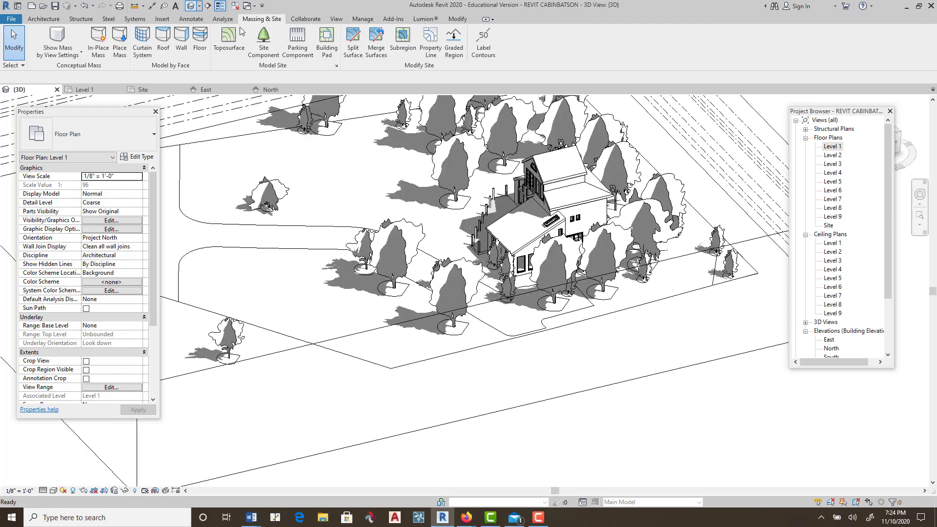
{"action": "middle_click_drag", "start_coordinate": [637, 229], "coordinate": [600, 286]}
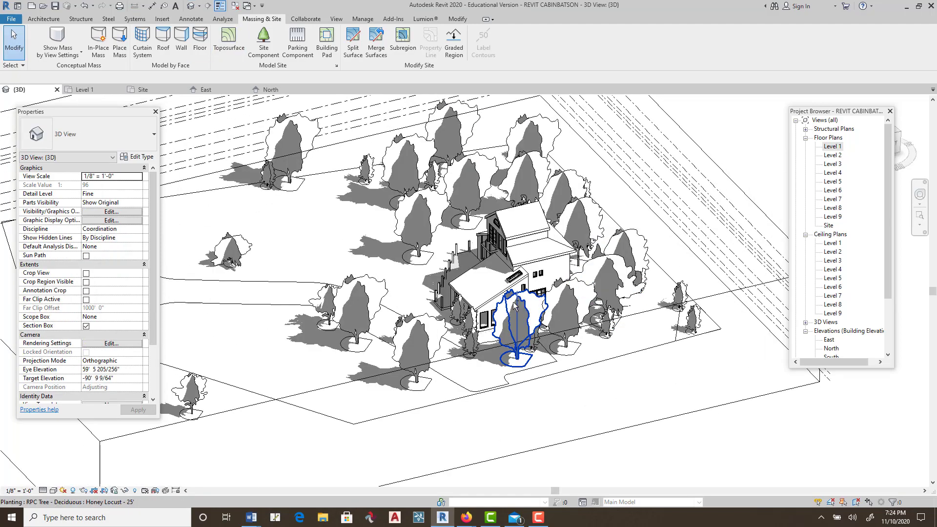
{"action": "scroll", "coordinate": [488, 286], "scroll_direction": "up", "scroll_amount": 5}
{"action": "scroll", "coordinate": [481, 272], "scroll_direction": "up", "scroll_amount": 3}
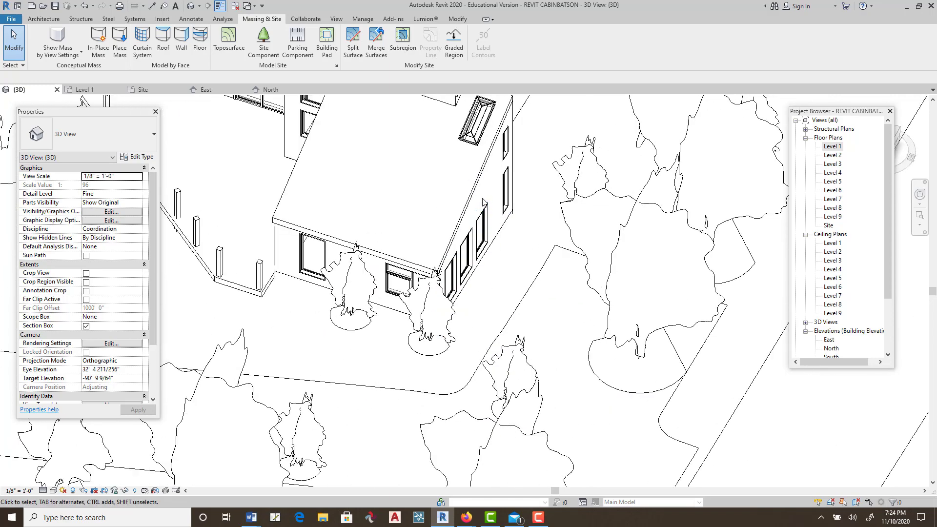
{"action": "middle_click_drag", "start_coordinate": [481, 272], "coordinate": [525, 414]}
{"action": "scroll", "coordinate": [515, 283], "scroll_direction": "down", "scroll_amount": 2}
{"action": "middle_click_drag", "start_coordinate": [513, 339], "coordinate": [484, 355], "text": "shift"}
{"action": "middle_click_drag", "start_coordinate": [313, 298], "coordinate": [444, 296]}
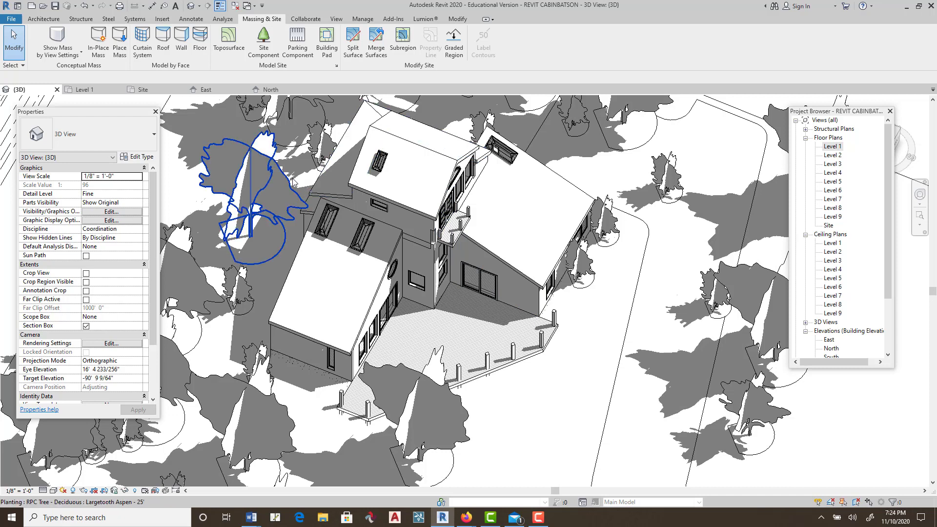
Look over the component family folders in the US Imperial library, and cancel both the loading and the component placement
{"action": "left_click", "coordinate": [36, 20]}
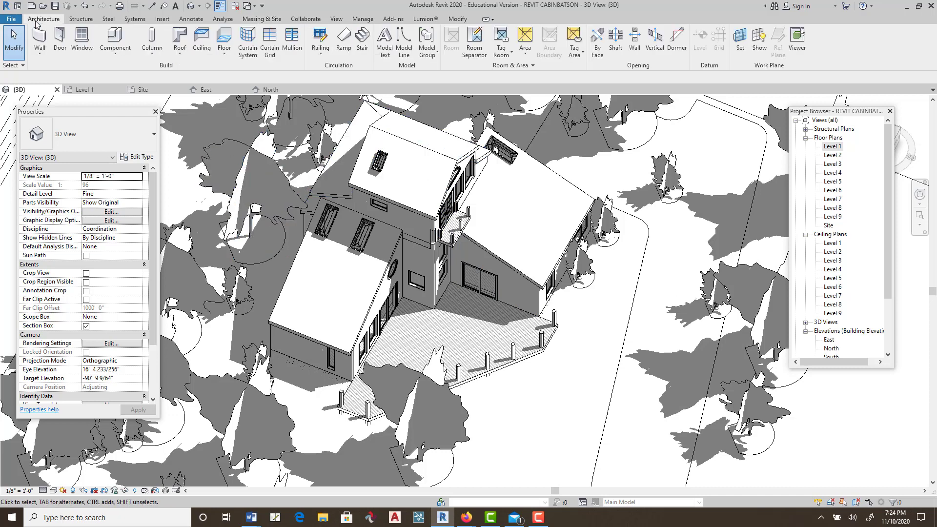
{"action": "left_click", "coordinate": [113, 53]}
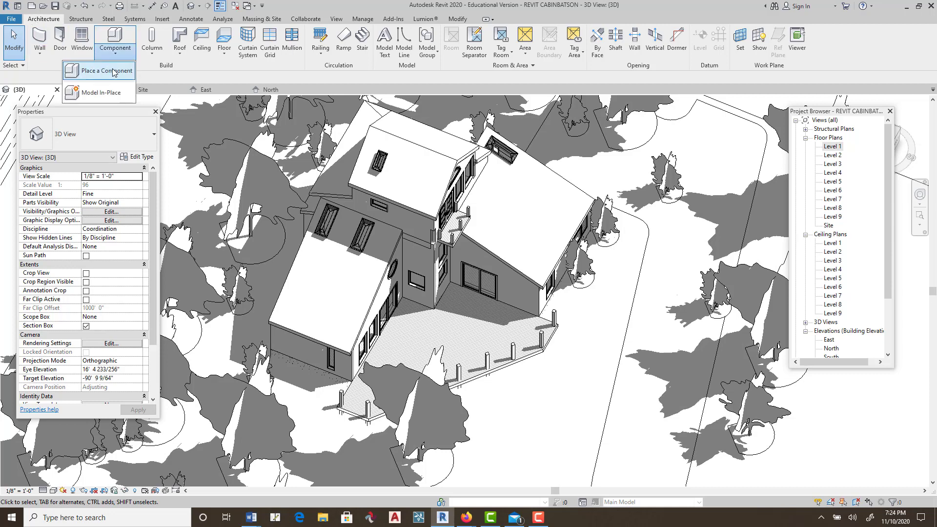
{"action": "left_click", "coordinate": [114, 72]}
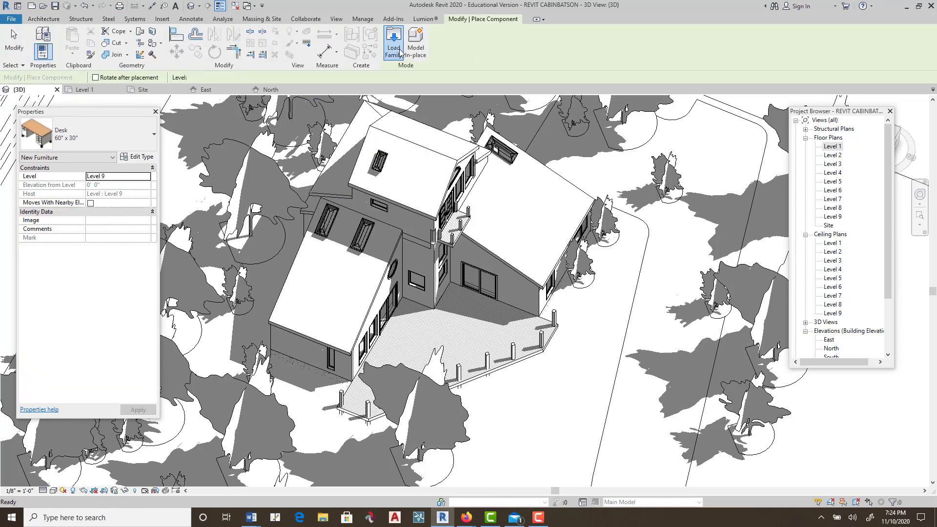
{"action": "left_click", "coordinate": [394, 44]}
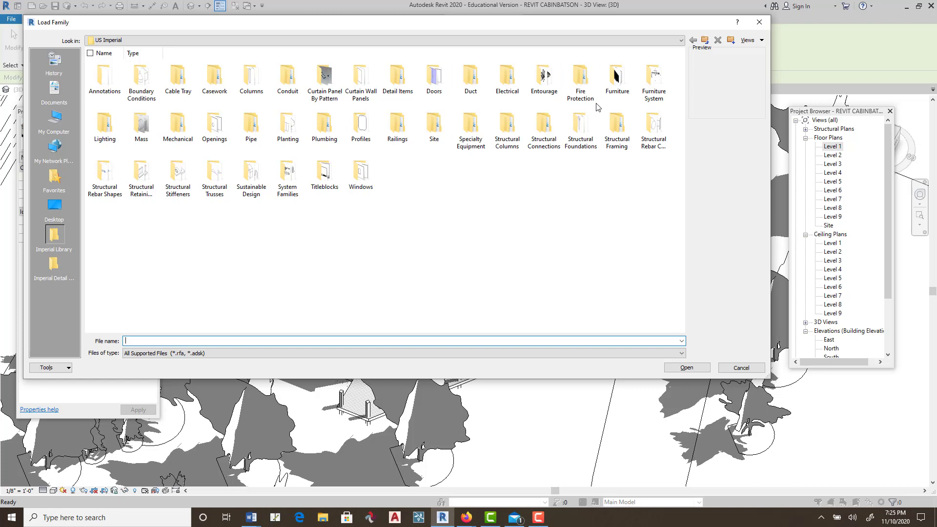
{"action": "left_click", "coordinate": [760, 22]}
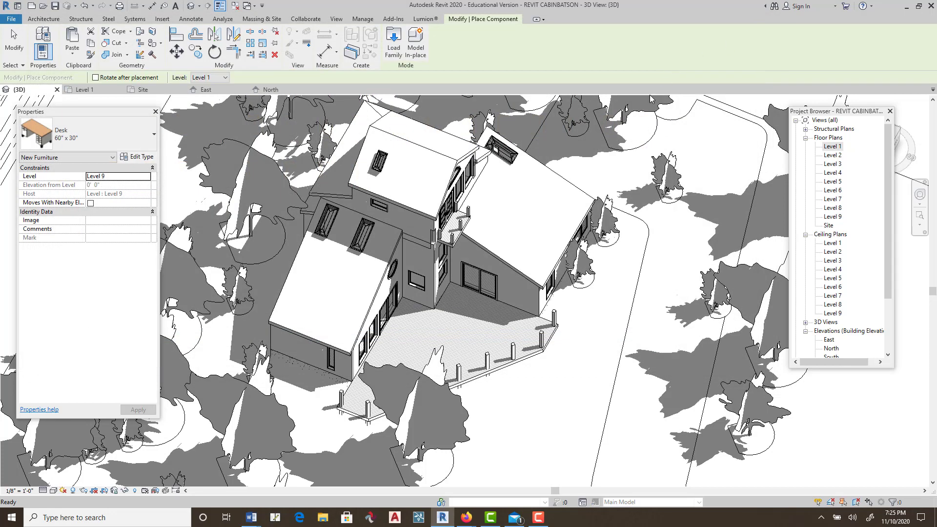
{"action": "scroll", "coordinate": [463, 188], "scroll_direction": "up", "scroll_amount": 3}
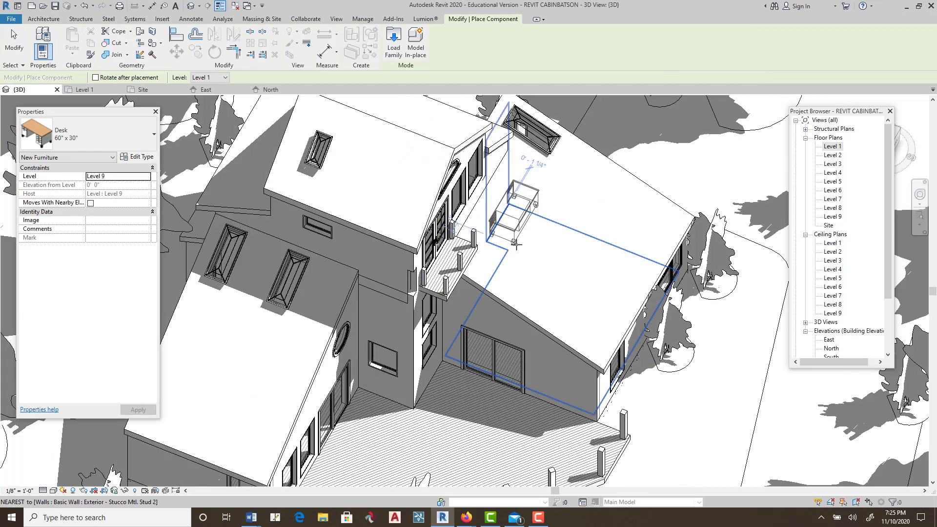
{"action": "key", "text": "Escape"}
Match the 24" x 60" pyramid skylight on the roof beside the balcony to the upper roof's 17" x 36" skylight type
{"action": "middle_click_drag", "start_coordinate": [503, 222], "coordinate": [576, 259]}
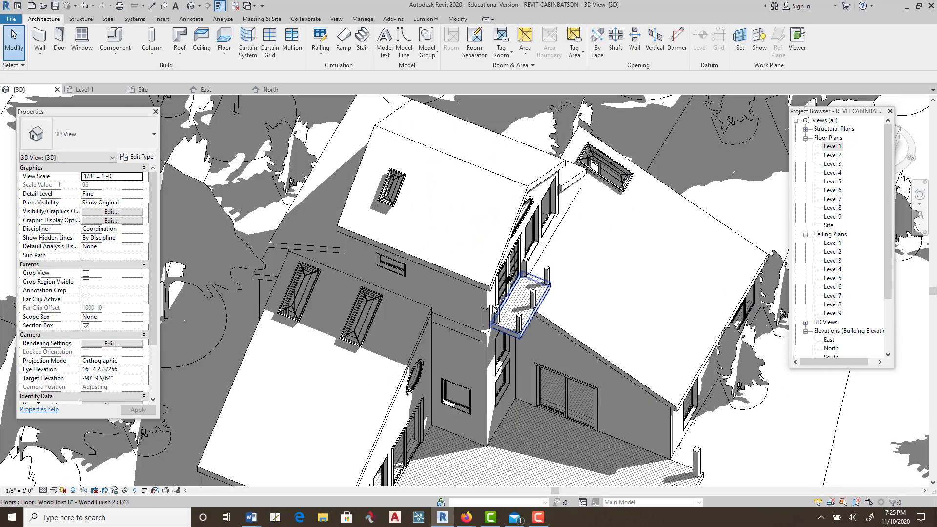
{"action": "left_click", "coordinate": [393, 190]}
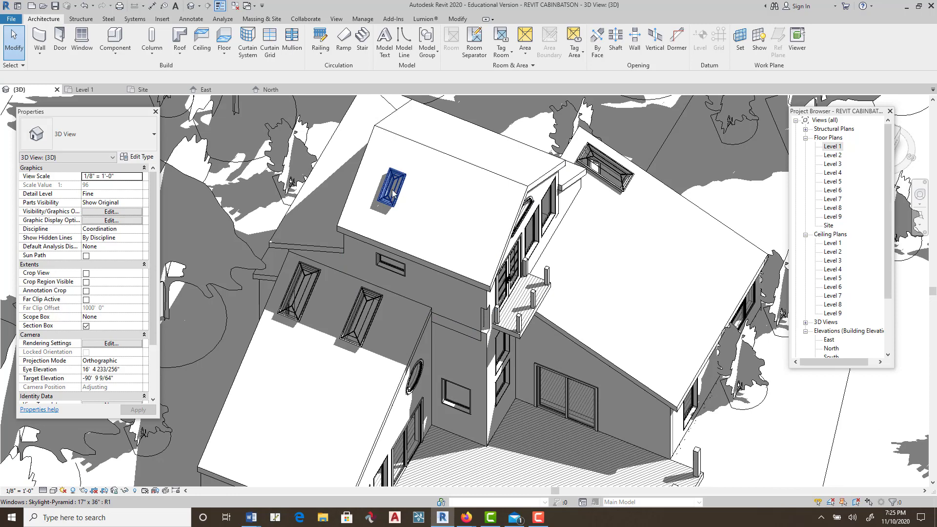
{"action": "left_click", "coordinate": [628, 185]}
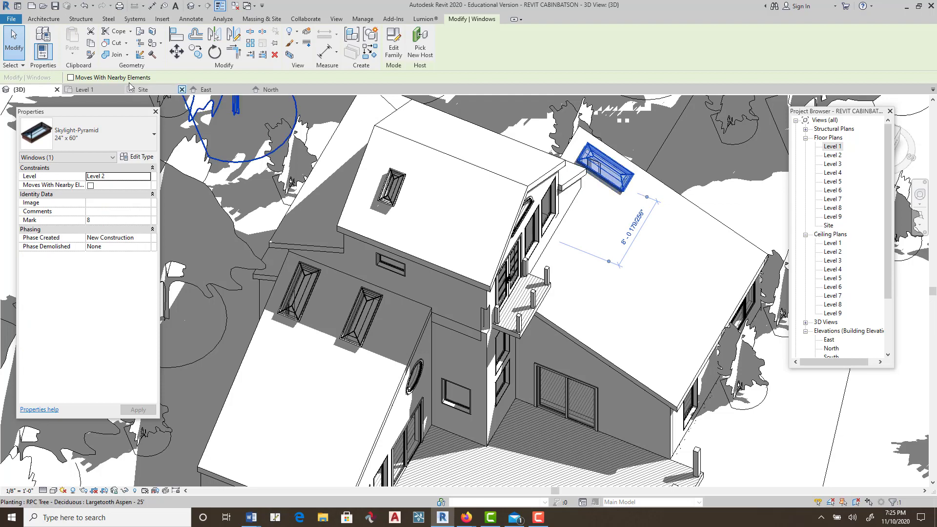
{"action": "left_click", "coordinate": [90, 54]}
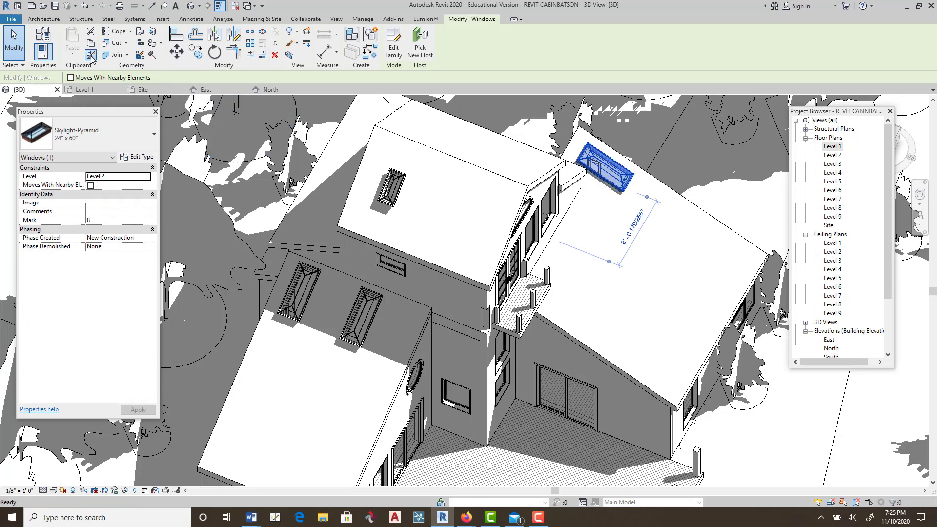
{"action": "left_click", "coordinate": [392, 189]}
{"action": "left_click", "coordinate": [633, 181]}
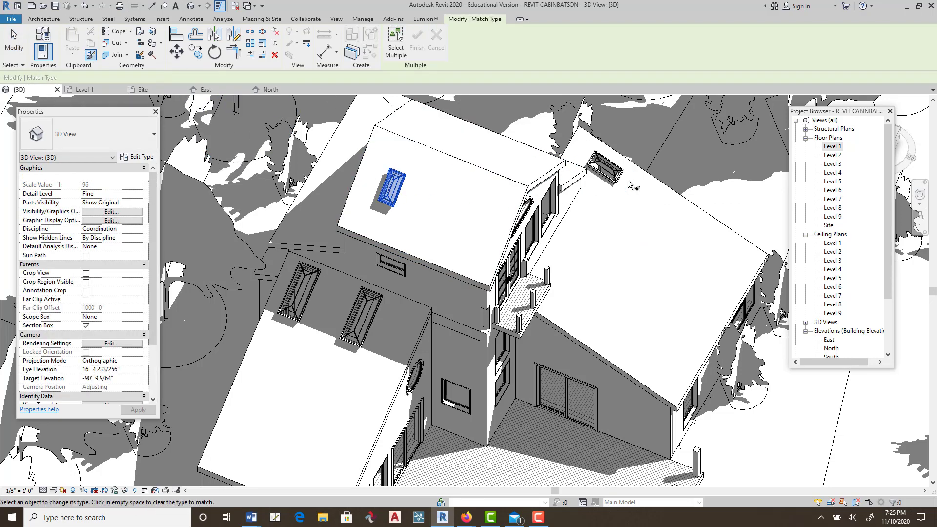
Match the skylight on the roof beside the balcony and the upper roof's skylight to the lower roof's 24" x 60" pyramid skylight type
{"action": "left_click", "coordinate": [627, 182]}
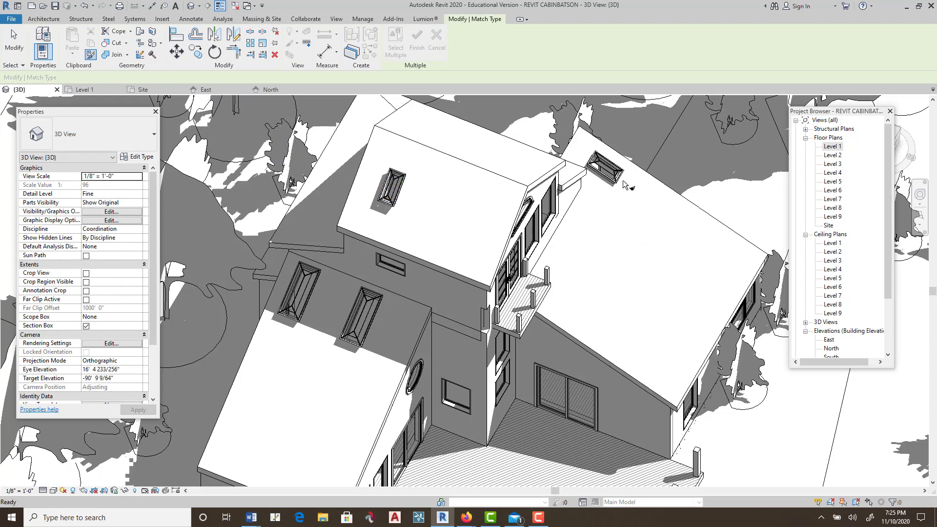
{"action": "left_click", "coordinate": [94, 54]}
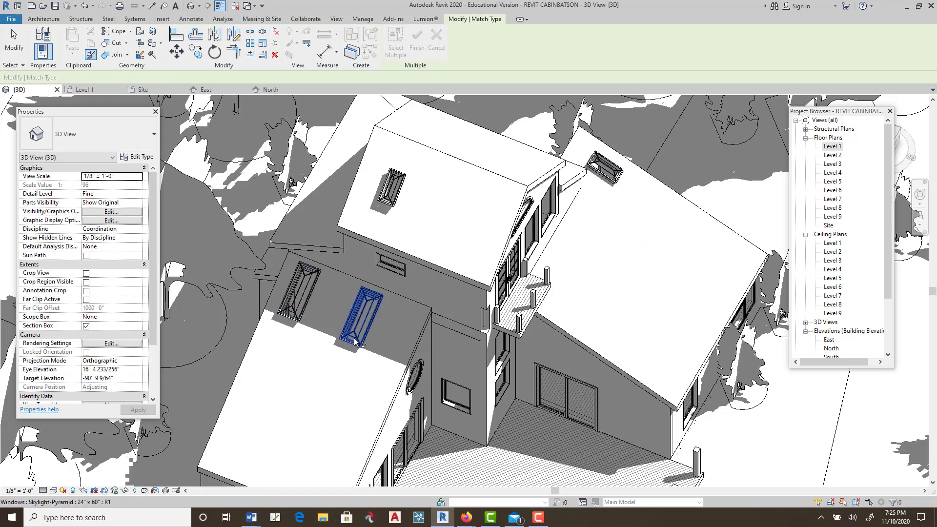
{"action": "left_click", "coordinate": [362, 317]}
{"action": "left_click", "coordinate": [621, 182]}
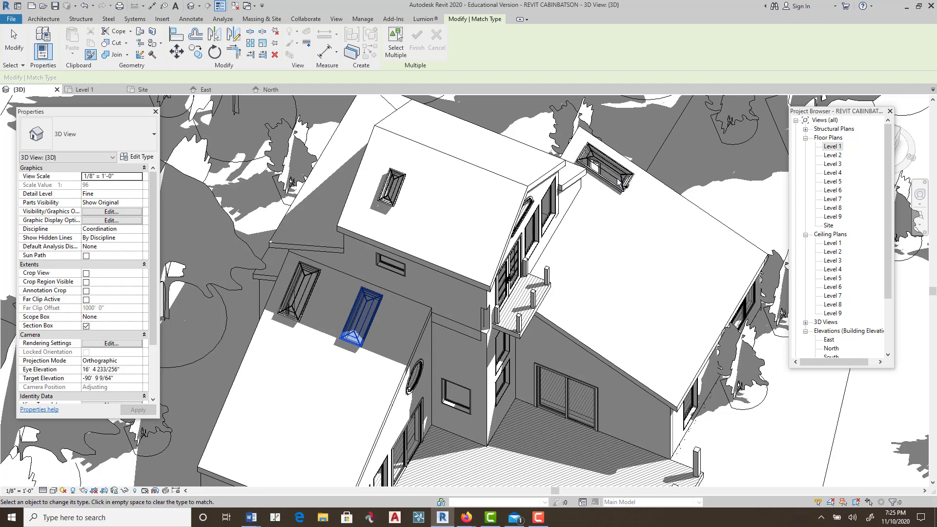
{"action": "left_click", "coordinate": [400, 200]}
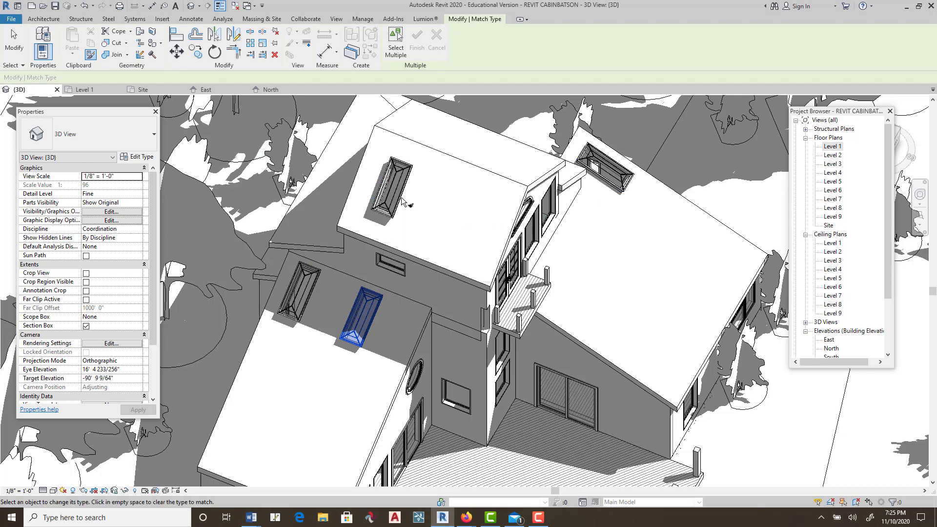
{"action": "left_click", "coordinate": [401, 201]}
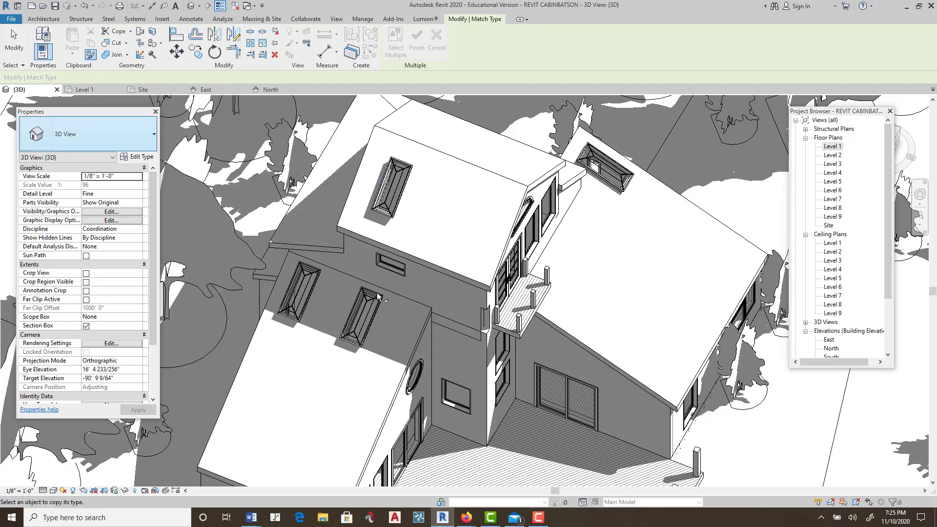
Match the middle window beside the balcony door to the lower wall's window type, and match it back to the adjacent tall window
{"action": "left_click", "coordinate": [463, 391]}
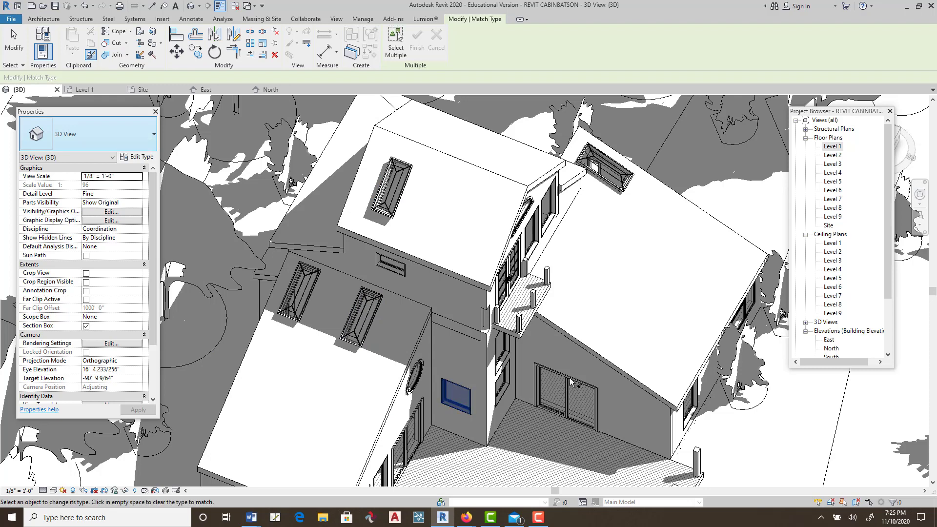
{"action": "left_click", "coordinate": [533, 225]}
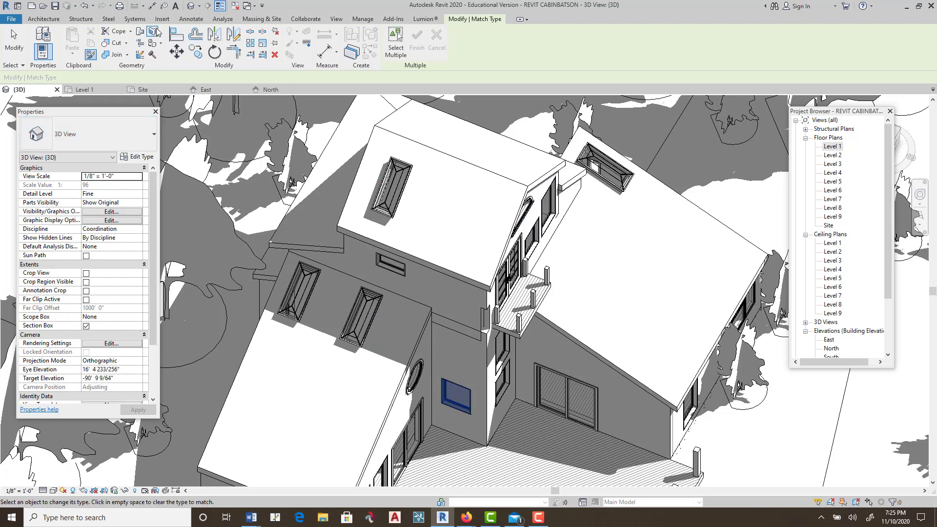
{"action": "mouse_move", "coordinate": [591, 229]}
{"action": "middle_mouse_down", "text": "shift"}
{"action": "mouse_move", "coordinate": [577, 186]}
{"action": "mouse_move", "coordinate": [358, 208]}
{"action": "mouse_move", "coordinate": [363, 217]}
{"action": "middle_mouse_up", "text": "shift"}
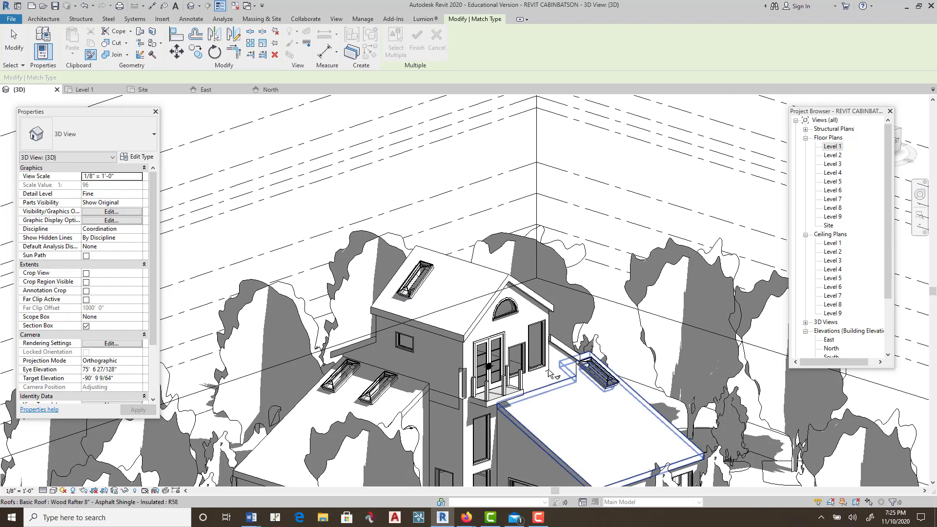
{"action": "left_click", "coordinate": [534, 352]}
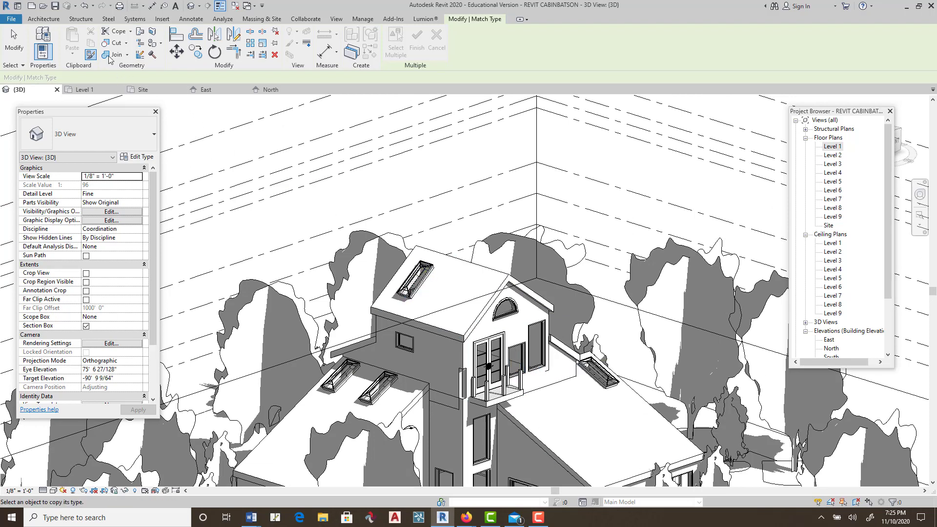
{"action": "left_click", "coordinate": [541, 324]}
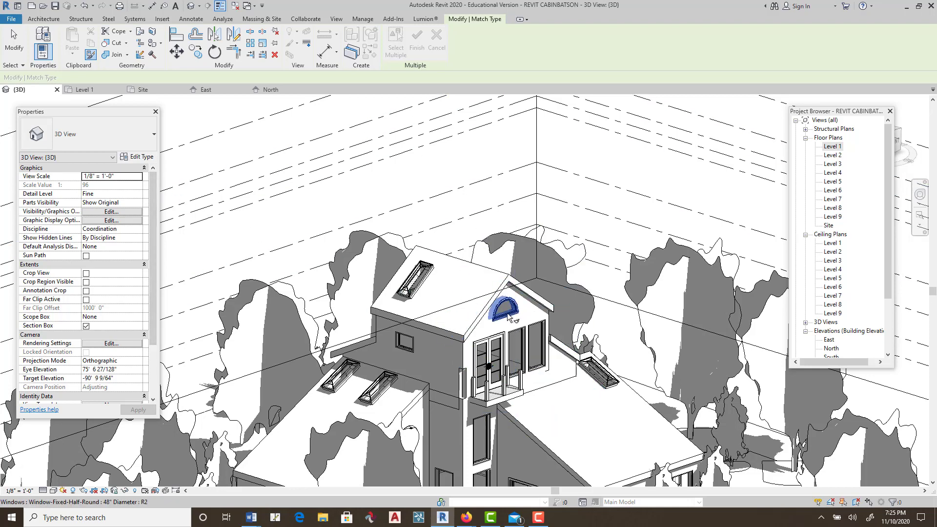
Frame the whole cabin site with its trees in the 3D view and start the Ray Trace visual style
{"action": "middle_click_drag", "start_coordinate": [508, 317], "coordinate": [562, 305], "text": "shift"}
{"action": "scroll", "coordinate": [593, 370], "scroll_direction": "down", "scroll_amount": 2}
{"action": "scroll", "coordinate": [570, 380], "scroll_direction": "down", "scroll_amount": 1}
{"action": "middle_click_drag", "start_coordinate": [571, 383], "coordinate": [549, 315]}
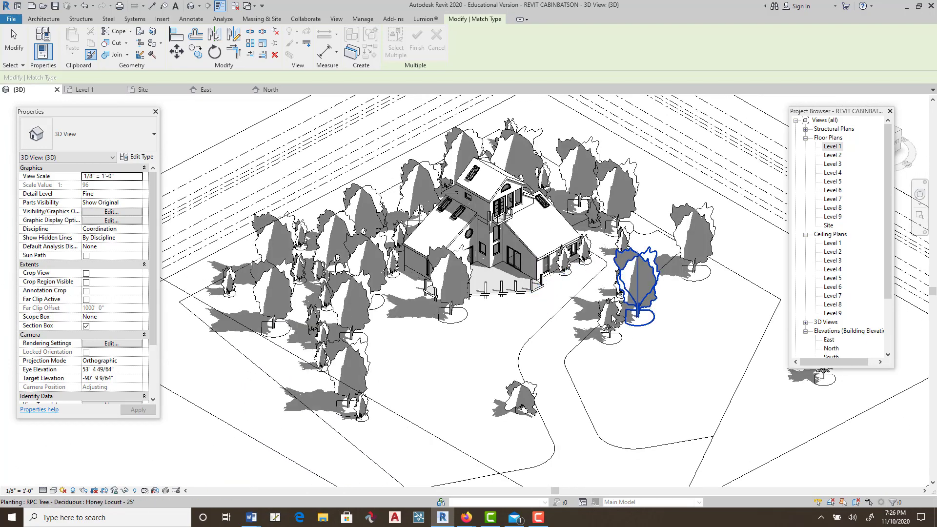
{"action": "middle_click_drag", "start_coordinate": [629, 308], "coordinate": [549, 317]}
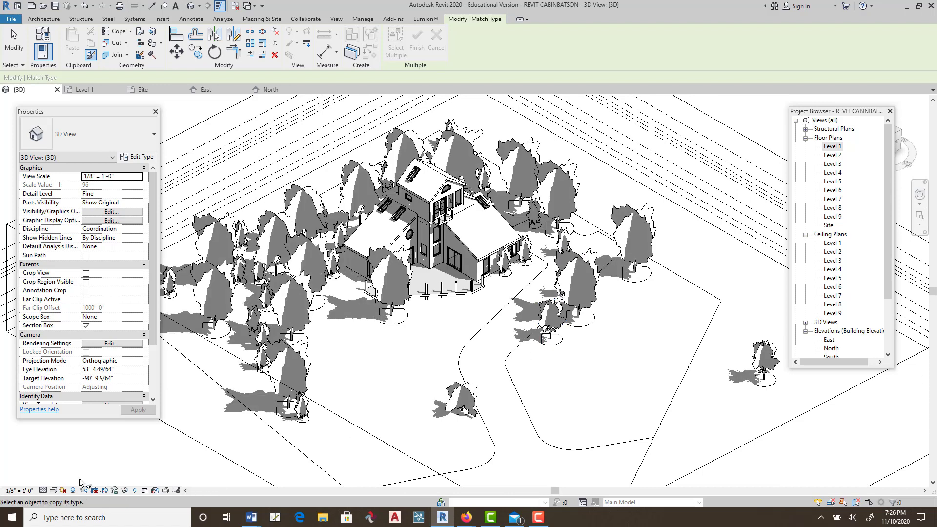
{"action": "left_click", "coordinate": [53, 491]}
{"action": "left_click", "coordinate": [68, 479]}
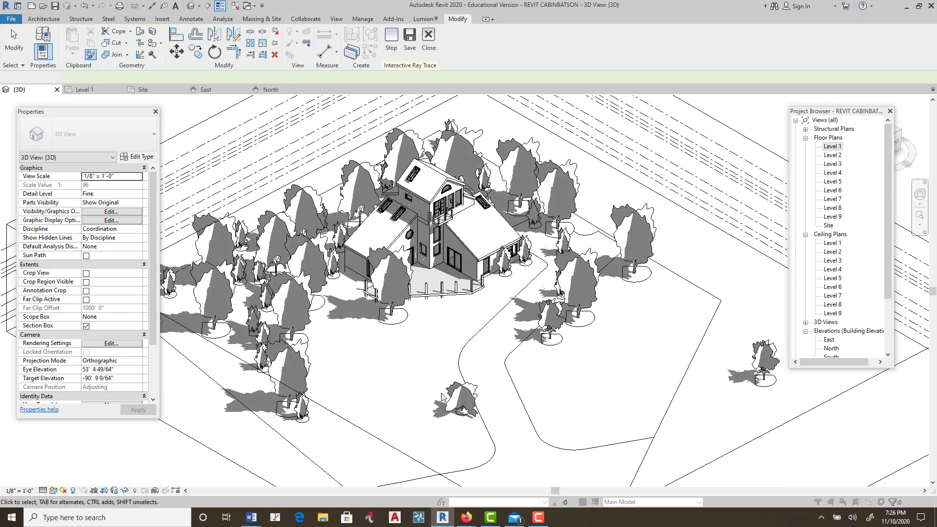